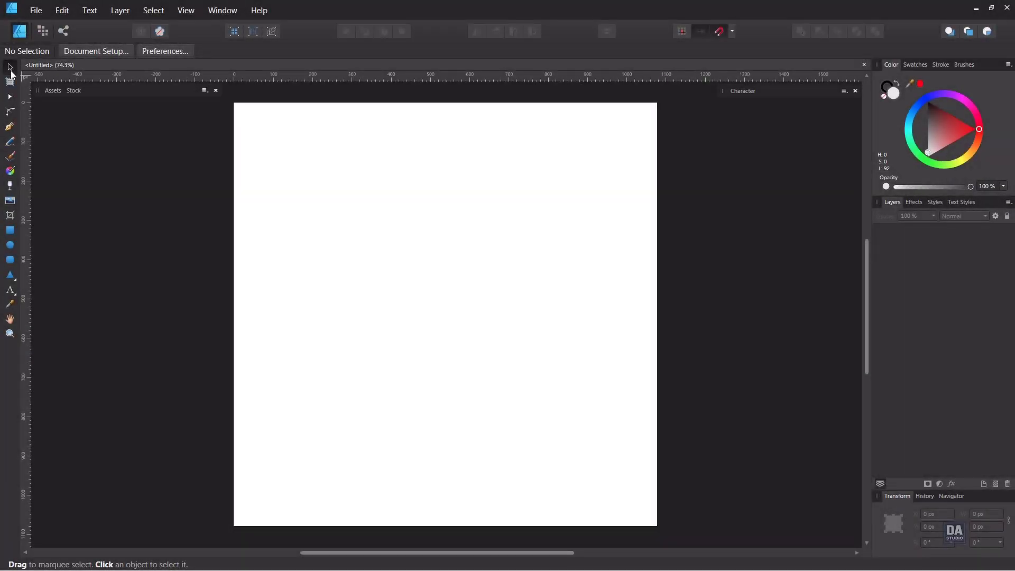
# Select the Ellipse Tool to start the badge's base circle.
pyautogui.click(17, 249)
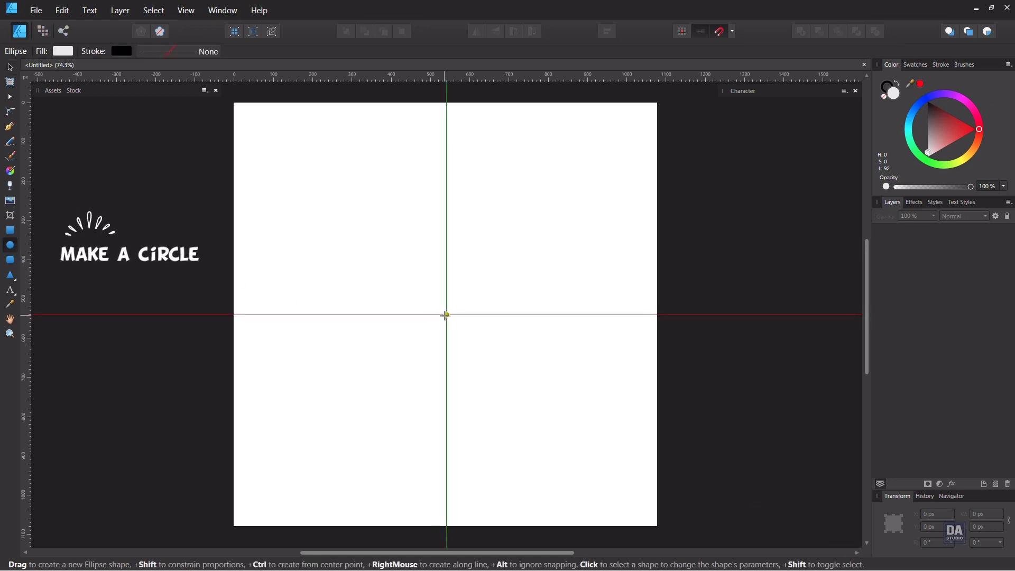
# Draw a large circle from the page centre and fill it dark teal.
pyautogui.moveTo(445, 315); pyautogui.dragTo(549, 397)
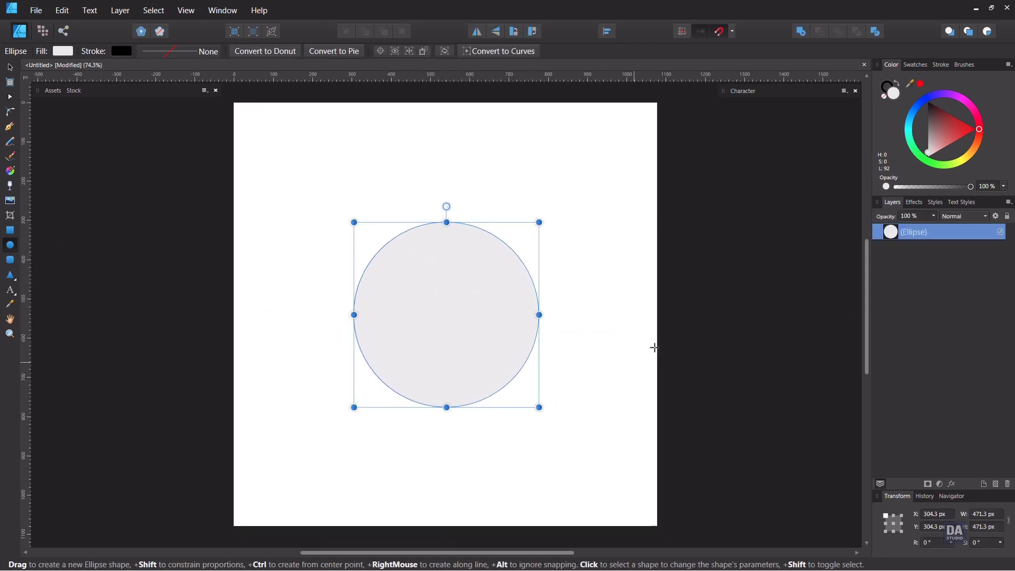
pyautogui.click(910, 131)
pyautogui.click(935, 139)
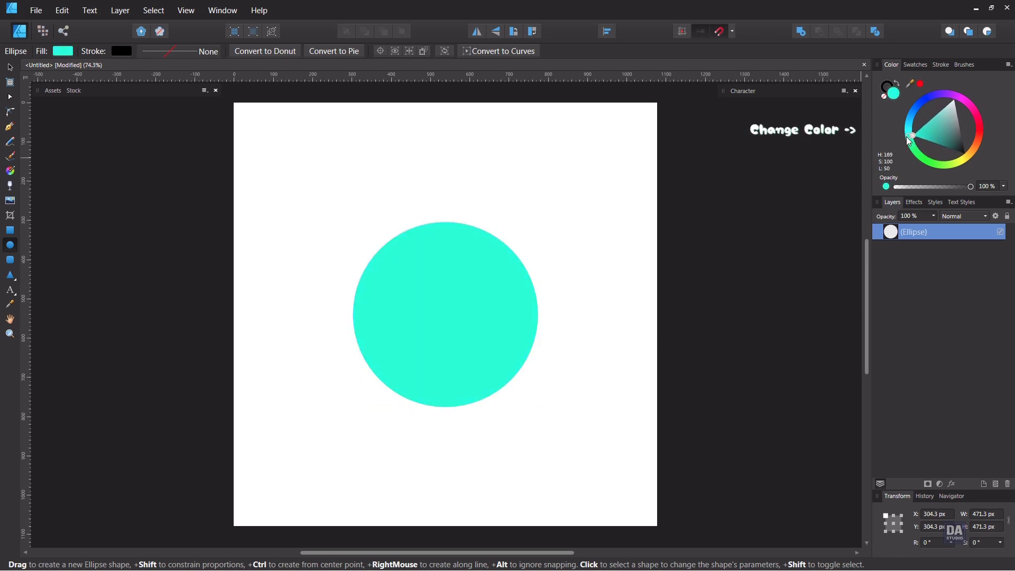
pyautogui.moveTo(935, 141); pyautogui.dragTo(946, 150)
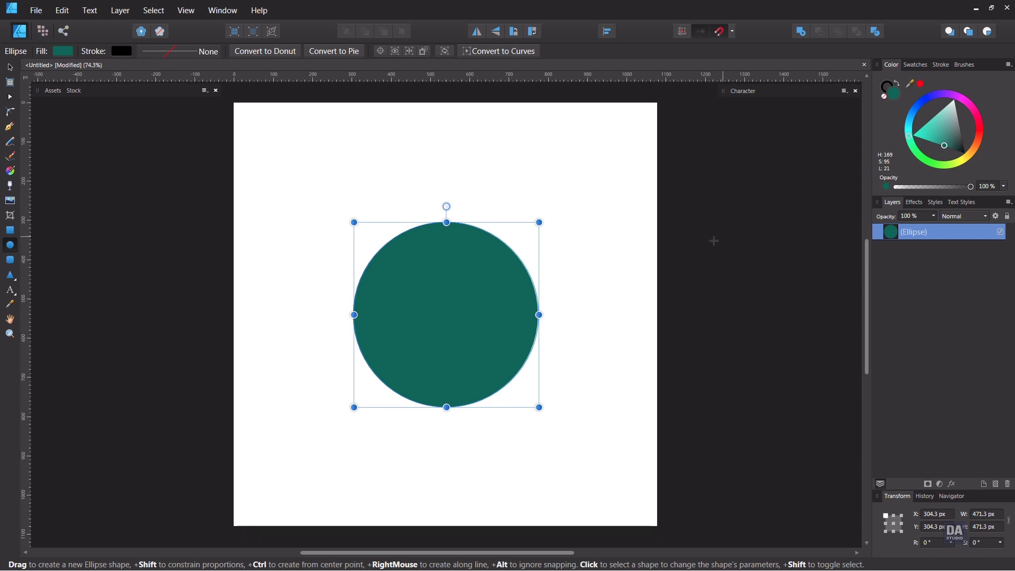
pyautogui.click(713, 292)
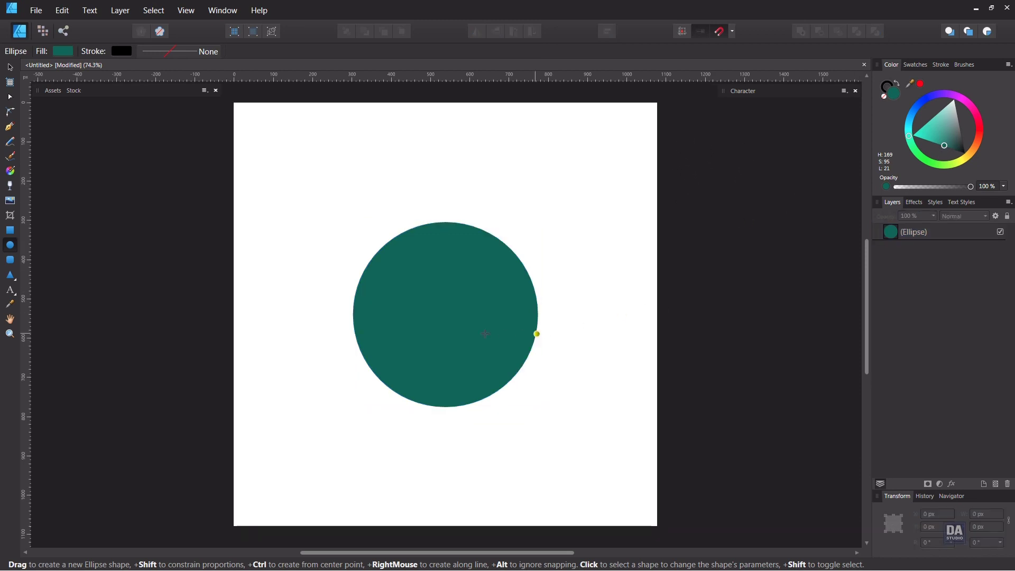
# Draw a smaller concentric circle with a white outline and no fill.
pyautogui.moveTo(447, 315); pyautogui.dragTo(531, 367)
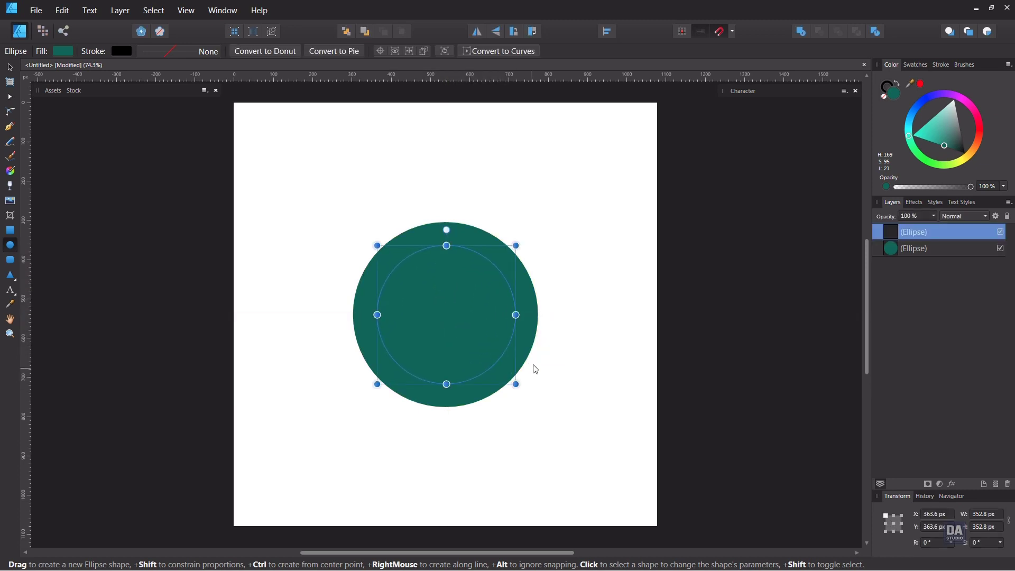
pyautogui.moveTo(944, 145); pyautogui.dragTo(954, 98)
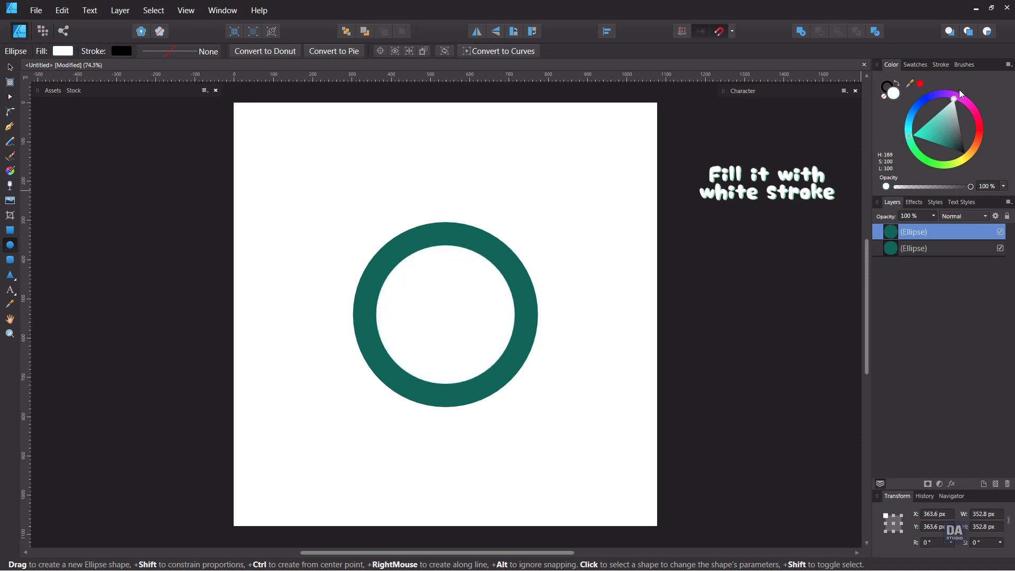
pyautogui.click(899, 83)
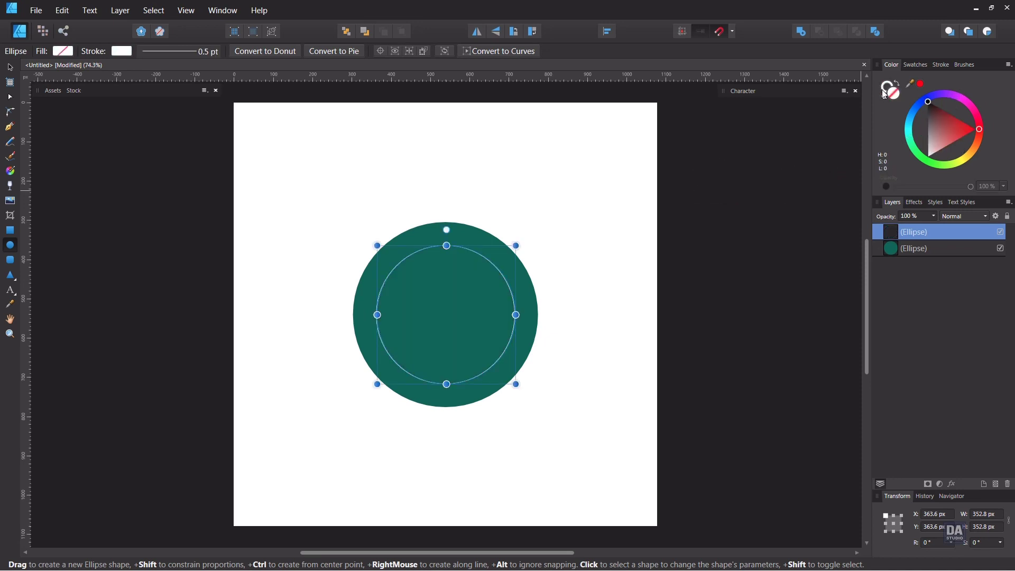
# Make the ring's stroke 10 pt, tick Scale with object, and shrink it slightly.
pyautogui.click(940, 66)
pyautogui.scroll(3, 988, 97)
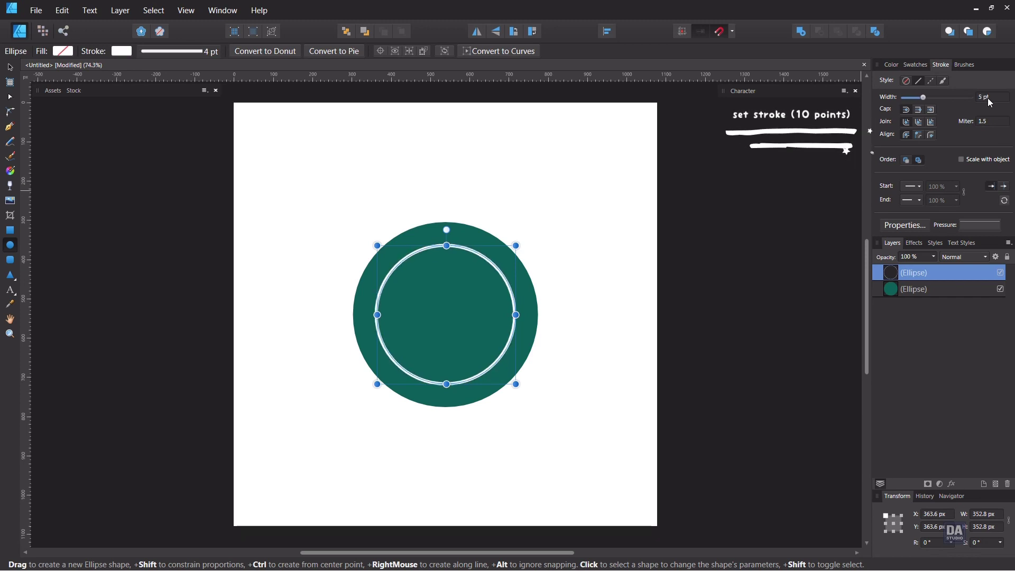
pyautogui.scroll(10, 989, 99)
pyautogui.scroll(1, 990, 102)
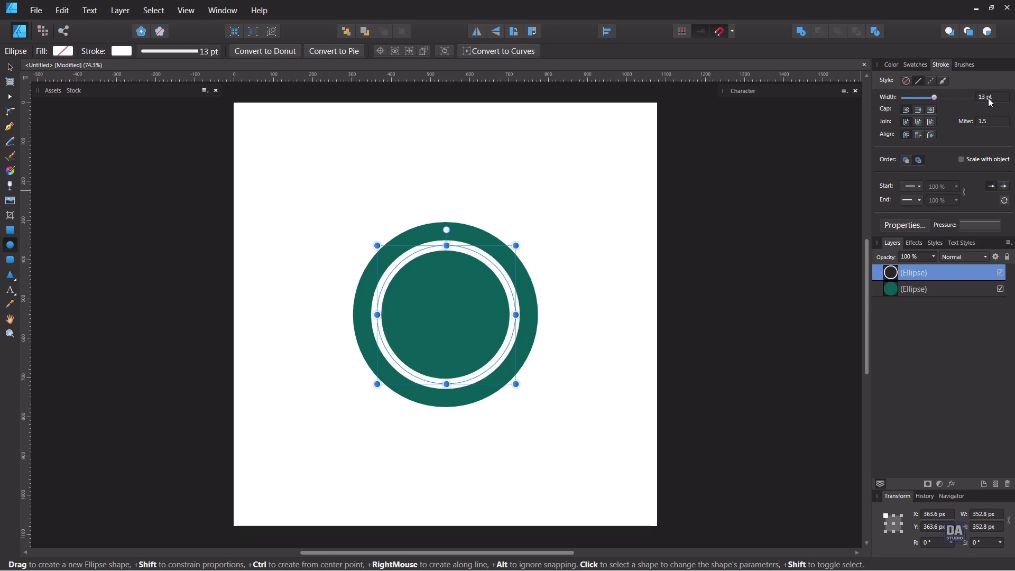
pyautogui.scroll(-1, 991, 100)
pyautogui.scroll(-1, 990, 103)
pyautogui.scroll(-1, 990, 102)
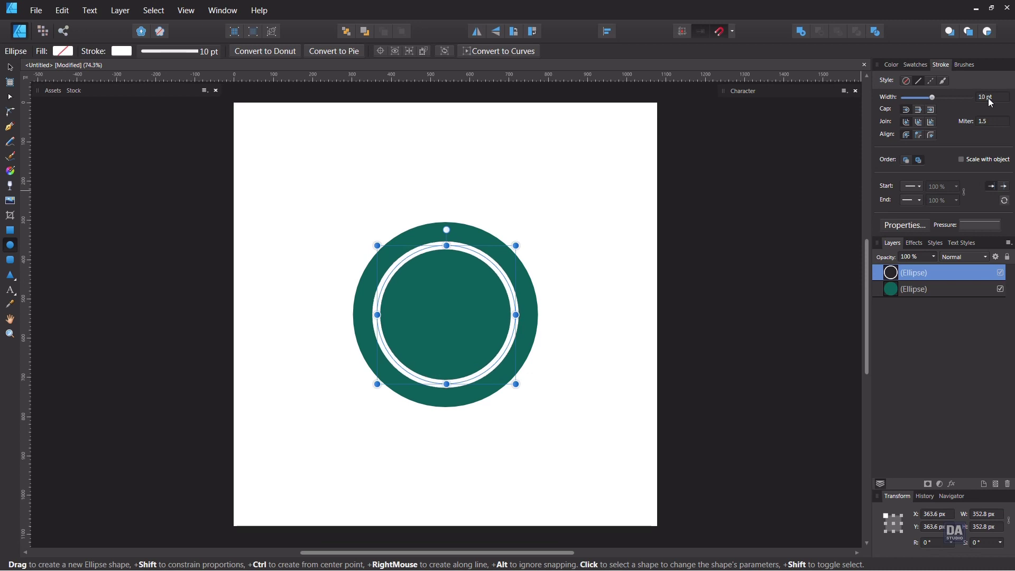
pyautogui.click(991, 160)
pyautogui.moveTo(516, 245); pyautogui.dragTo(512, 250)
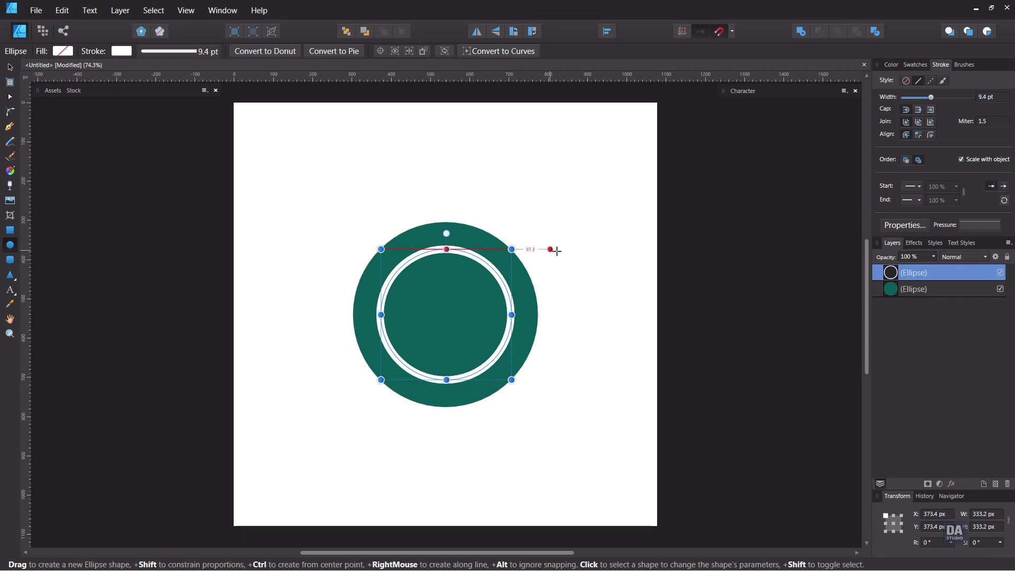
pyautogui.click(589, 257)
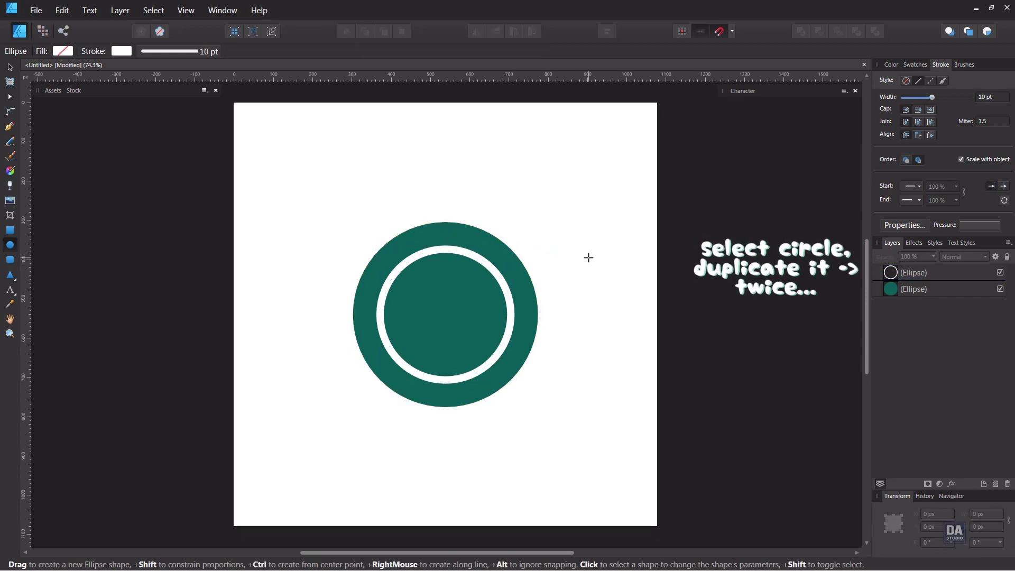
# Duplicate the white ring layer twice.
pyautogui.press('v')
pyautogui.click(509, 299)
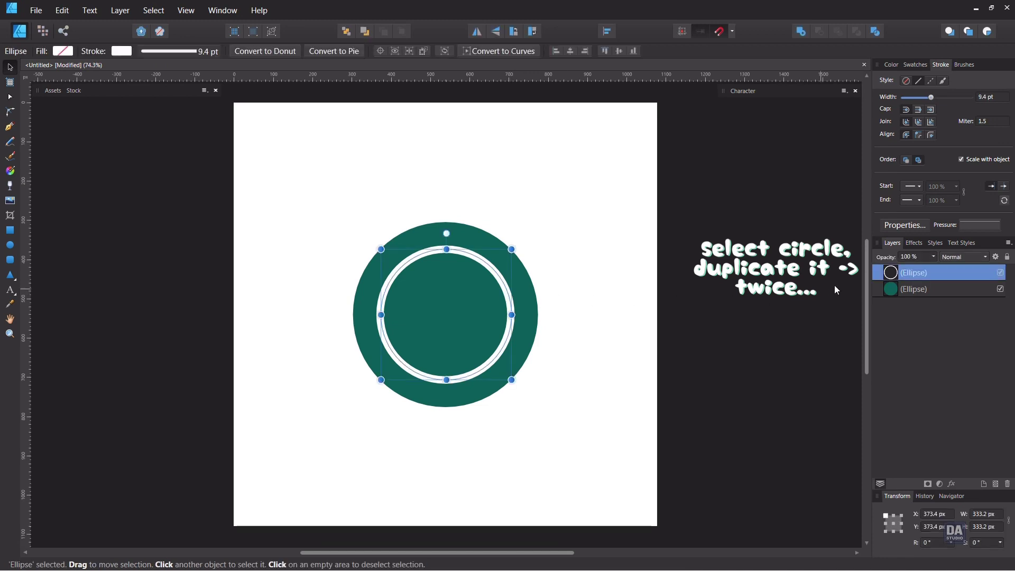
pyautogui.rightClick(943, 275)
pyautogui.click(922, 379)
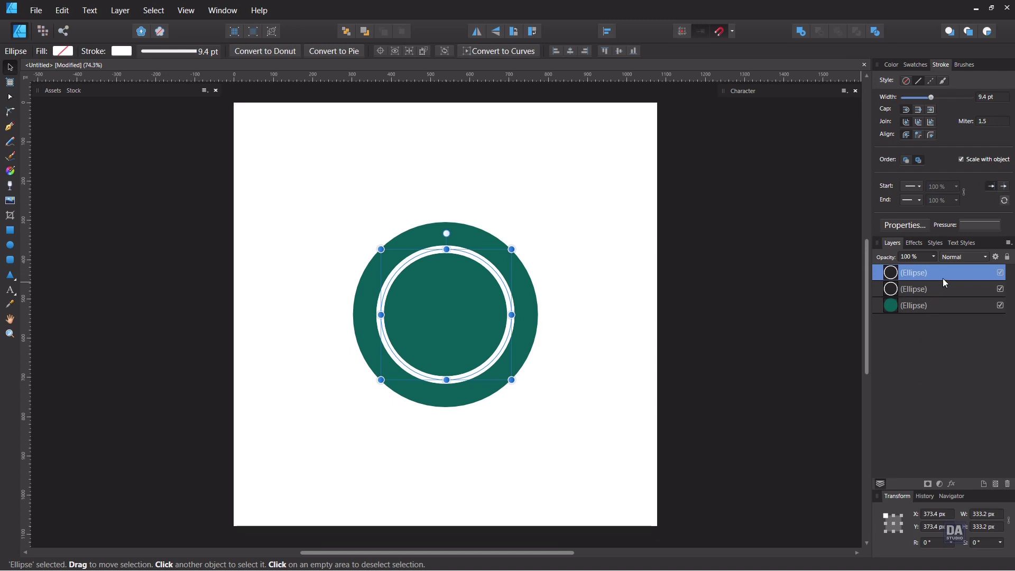
pyautogui.rightClick(943, 278)
pyautogui.click(929, 379)
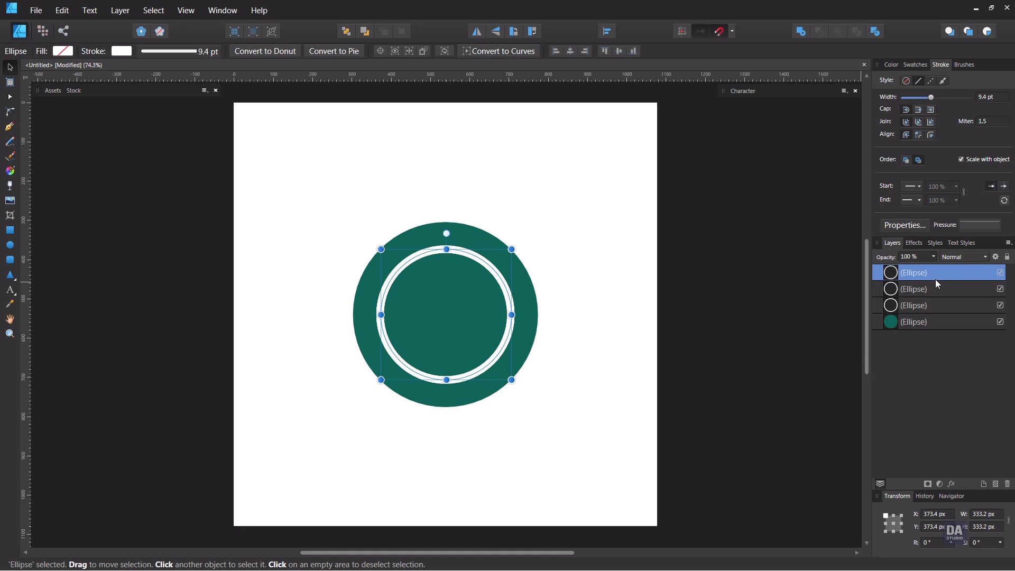
# Enlarge the top copy into a 2 pt dashed ring just outside the thick ring.
pyautogui.press('z')
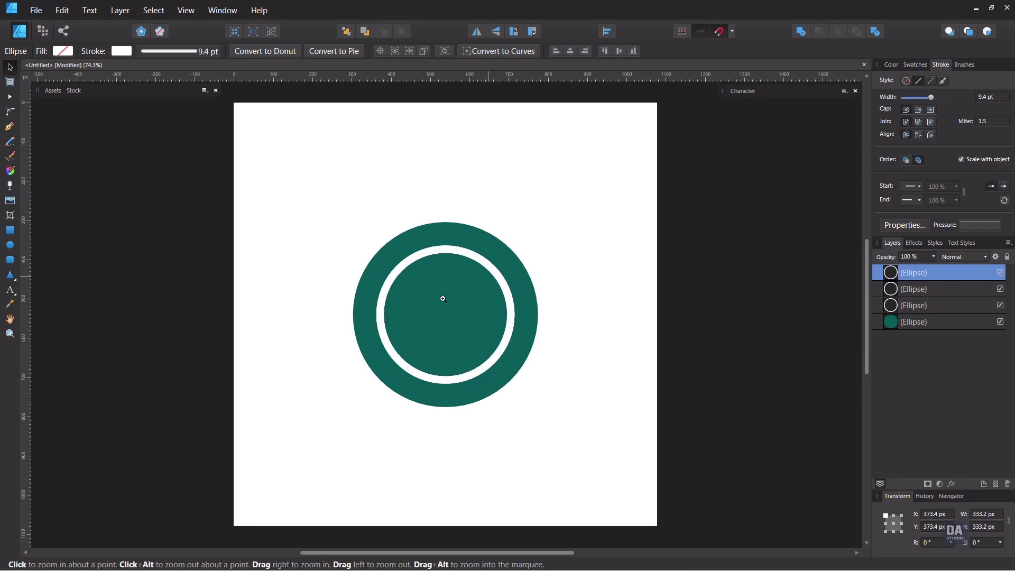
pyautogui.click(442, 294)
pyautogui.press('v')
pyautogui.moveTo(535, 233); pyautogui.dragTo(551, 221)
pyautogui.click(997, 102)
pyautogui.write('2')
pyautogui.press('Return')
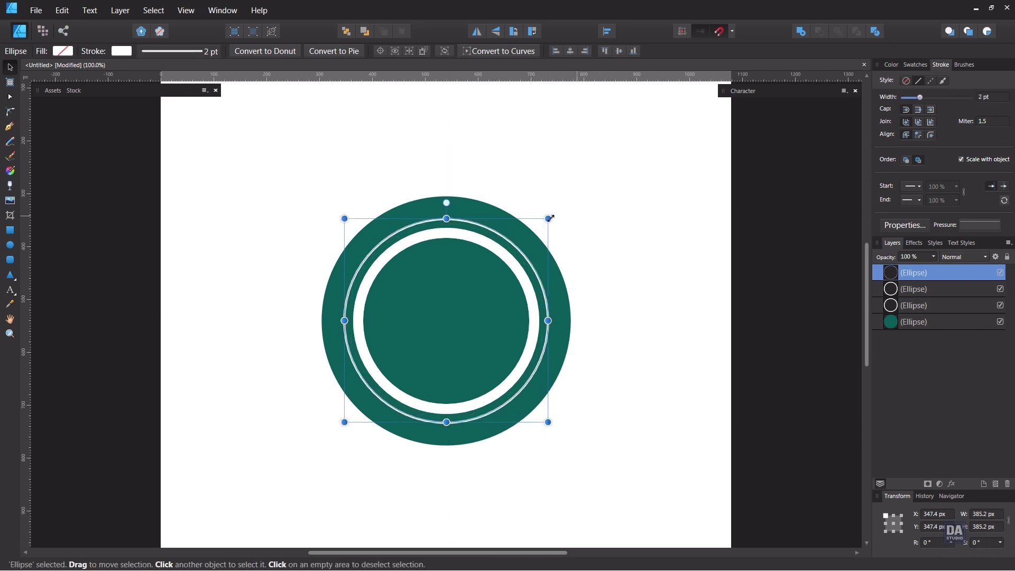
pyautogui.moveTo(548, 219); pyautogui.dragTo(547, 220)
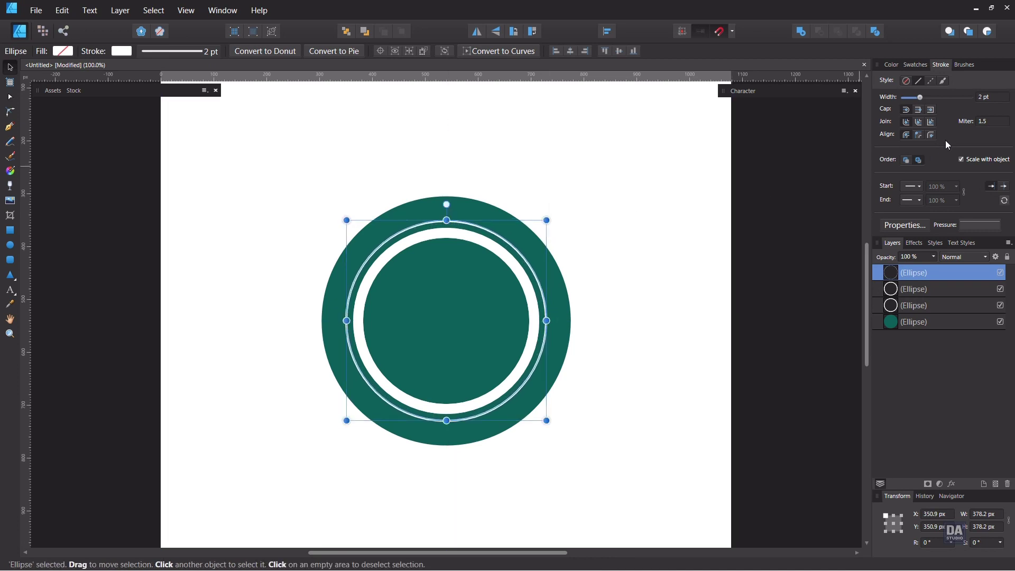
pyautogui.click(934, 83)
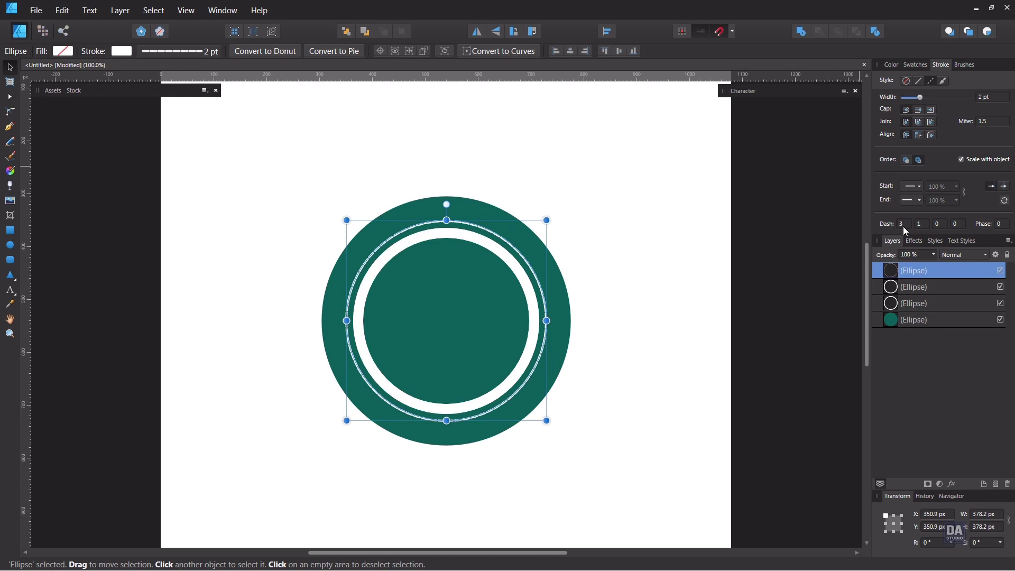
pyautogui.scroll(1, 920, 225)
pyautogui.scroll(1, 921, 225)
# Shrink the second copy inside the thick ring and make its outline dashed.
pyautogui.click(925, 287)
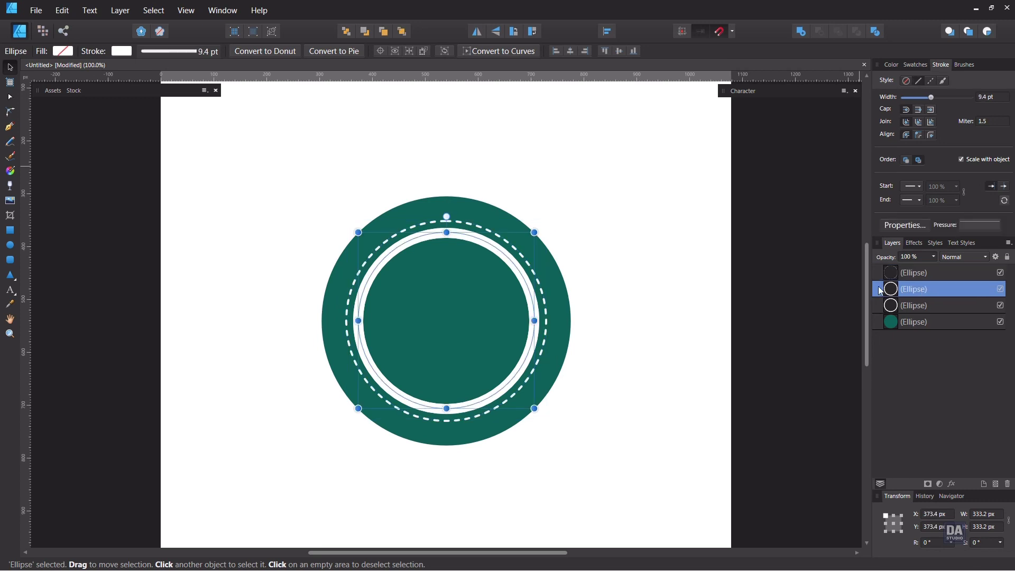
pyautogui.moveTo(531, 235); pyautogui.dragTo(519, 247)
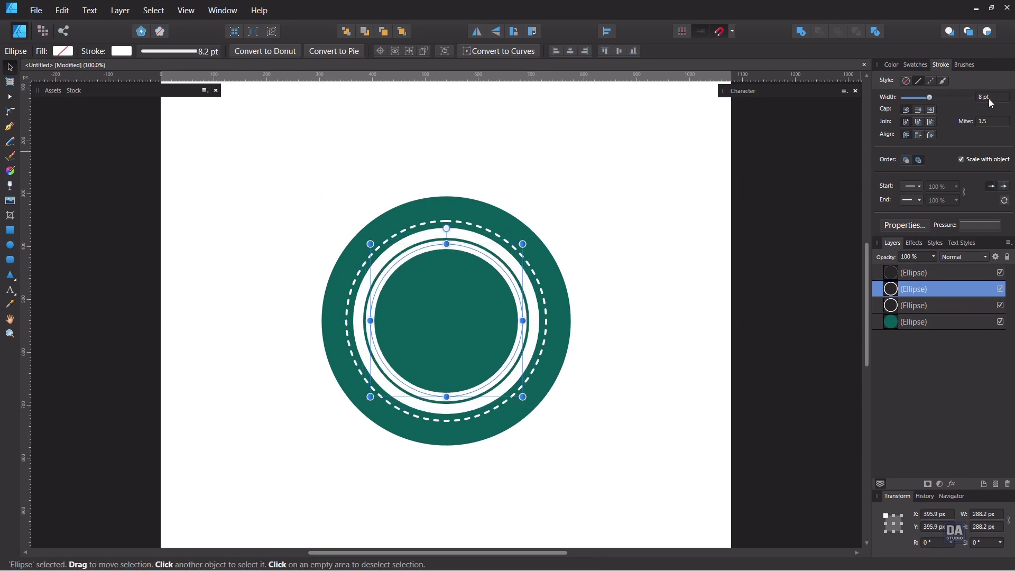
pyautogui.scroll(-6, 989, 99)
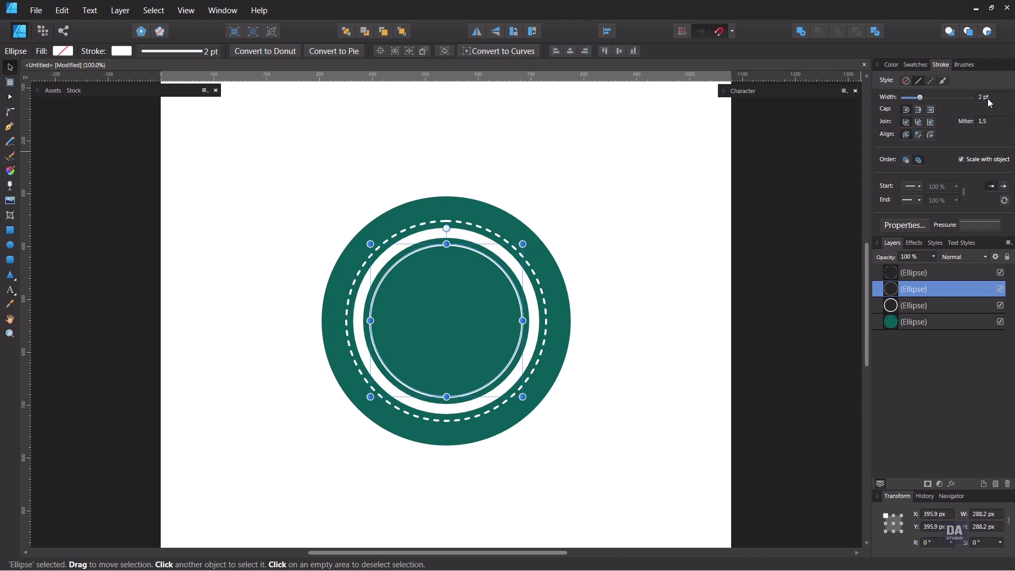
pyautogui.click(932, 83)
pyautogui.scroll(1, 922, 222)
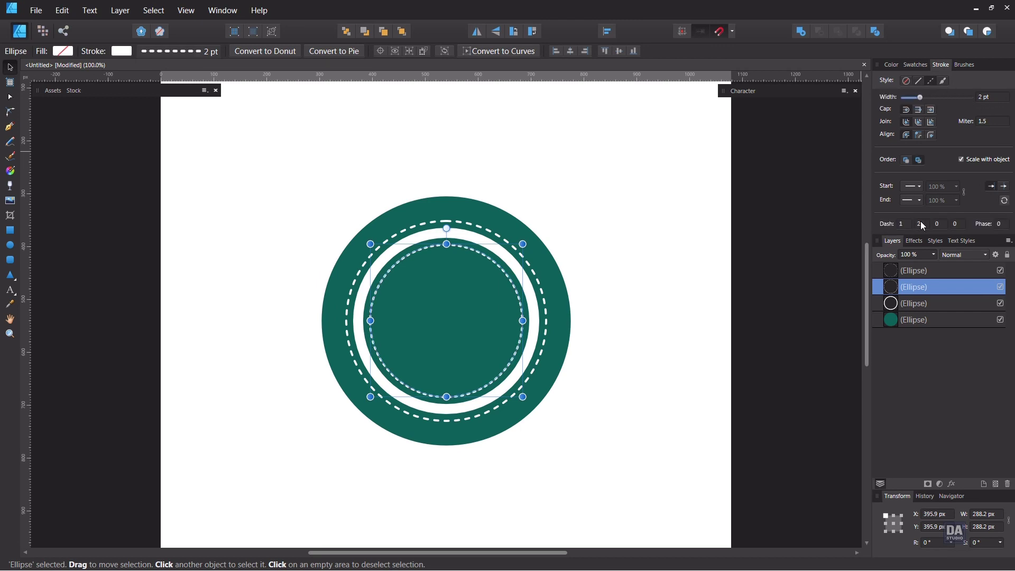
pyautogui.scroll(1, 921, 226)
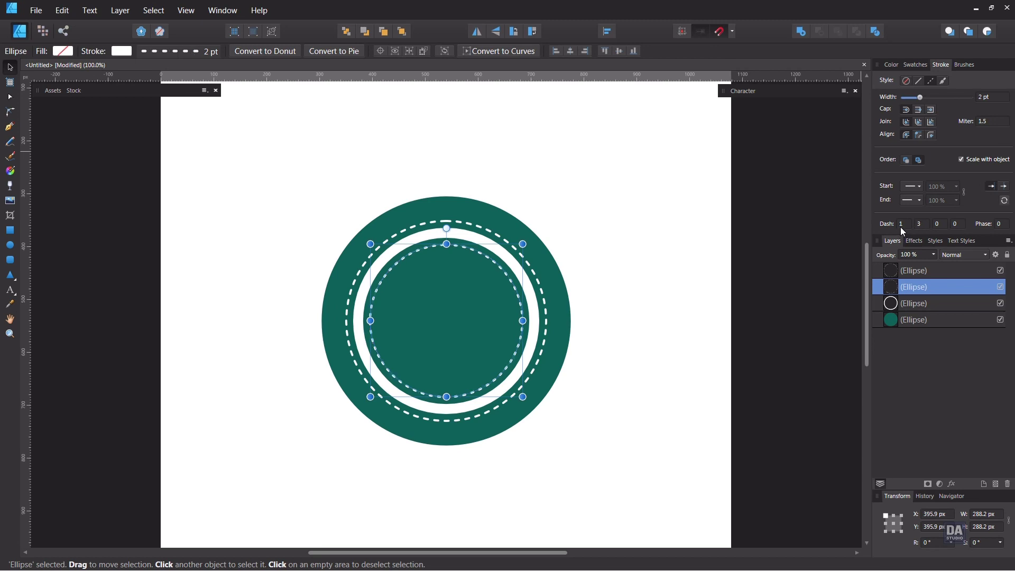
pyautogui.scroll(1, 902, 231)
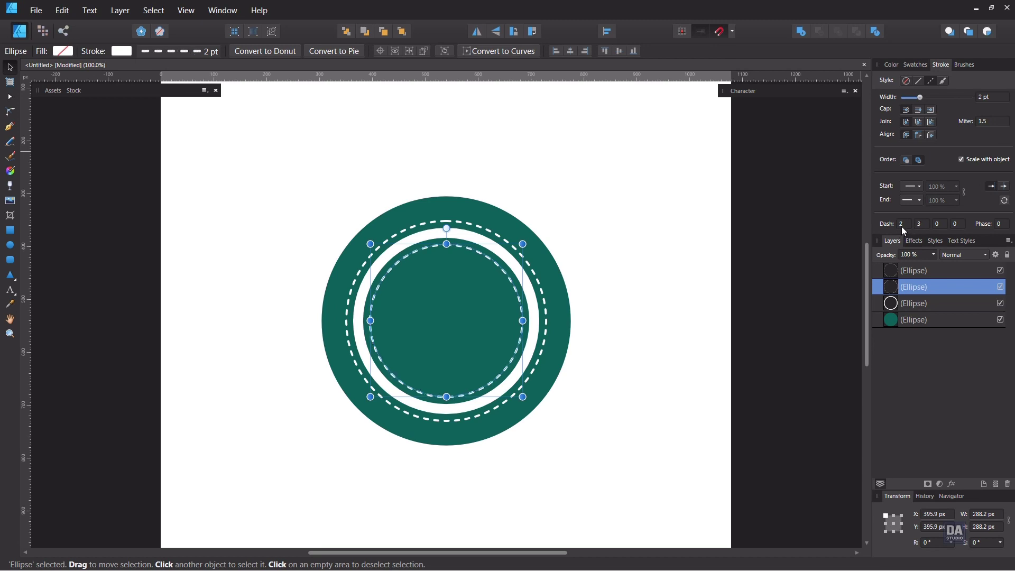
pyautogui.scroll(-1, 903, 229)
pyautogui.hotkey('ctrl', 'd')
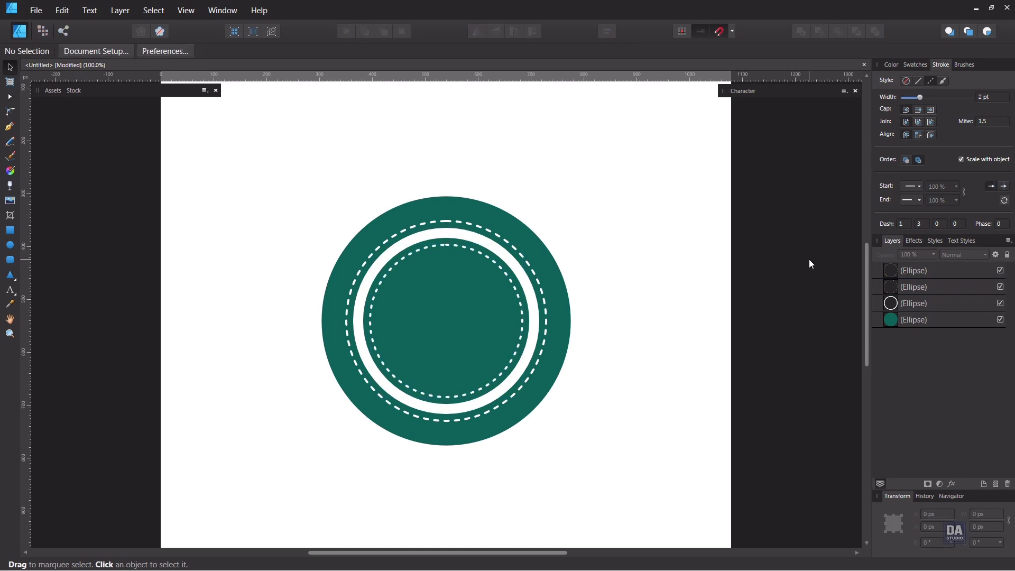
# Nest the three rings inside the teal circle layer and zoom out to the whole page.
pyautogui.click(951, 270)
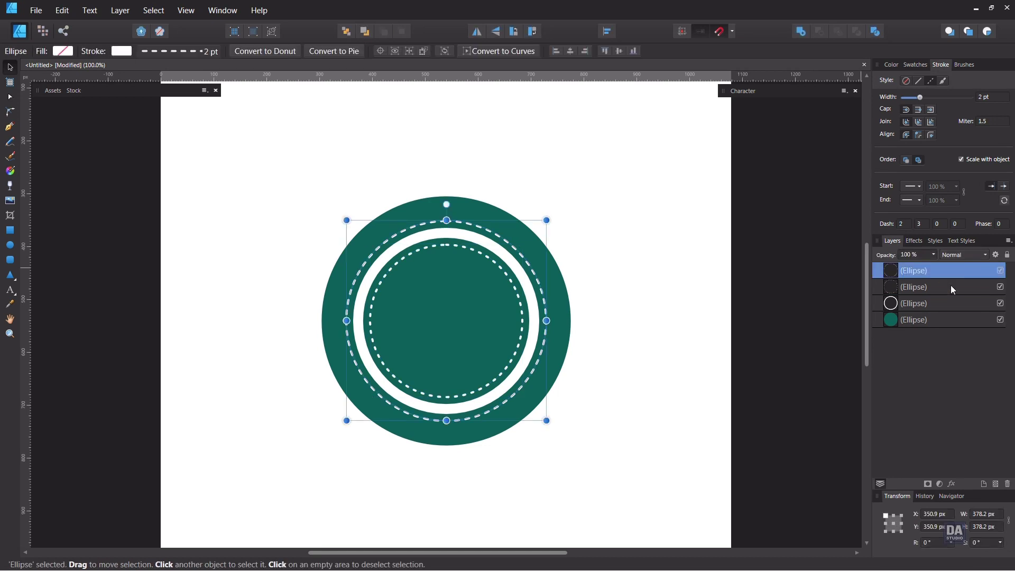
pyautogui.keyDown('shift'); pyautogui.click(955, 303); pyautogui.keyUp('shift')
pyautogui.moveTo(966, 306); pyautogui.dragTo(961, 321)
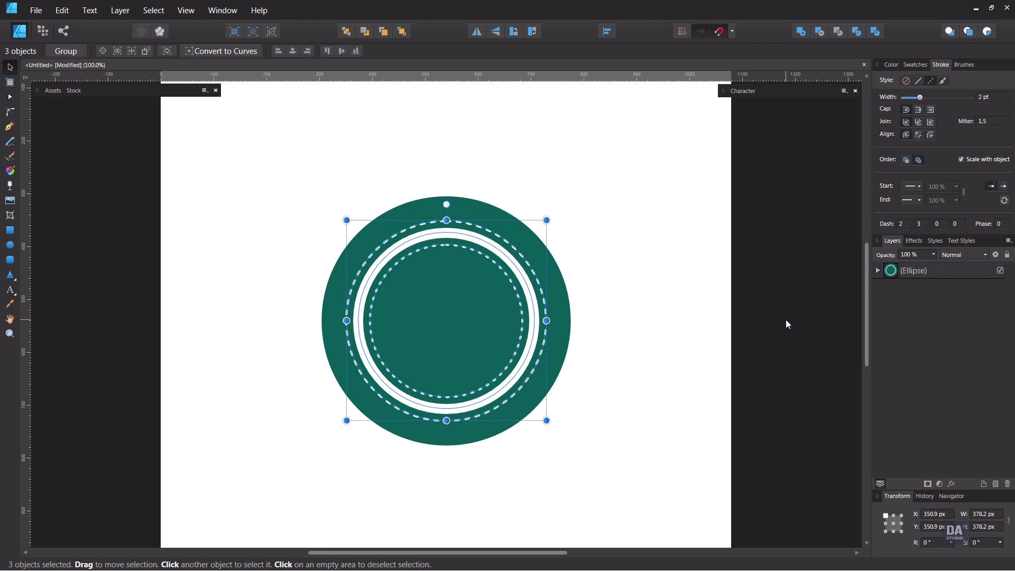
pyautogui.hotkey('ctrl', 'd')
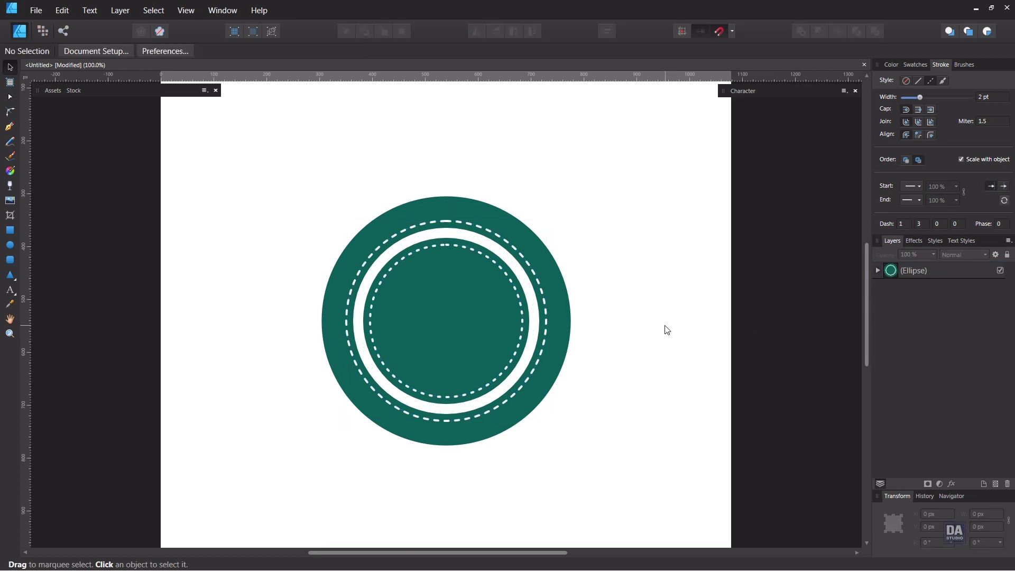
pyautogui.press('z')
pyautogui.moveTo(652, 323); pyautogui.dragTo(580, 306)
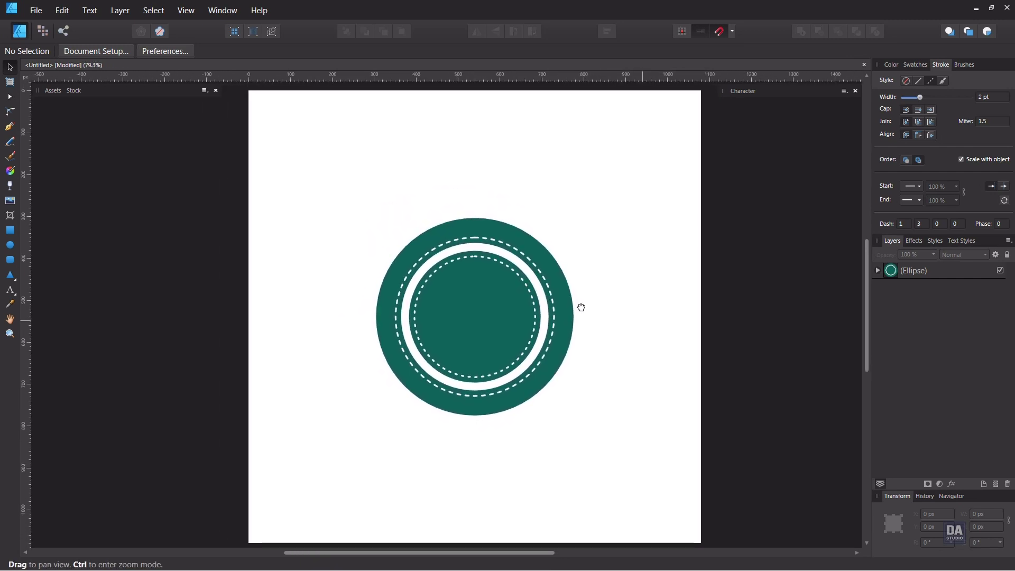
# Draw a wide rectangle across the badge, fill it a brightened sampled teal, and heighten it.
pyautogui.press('v')
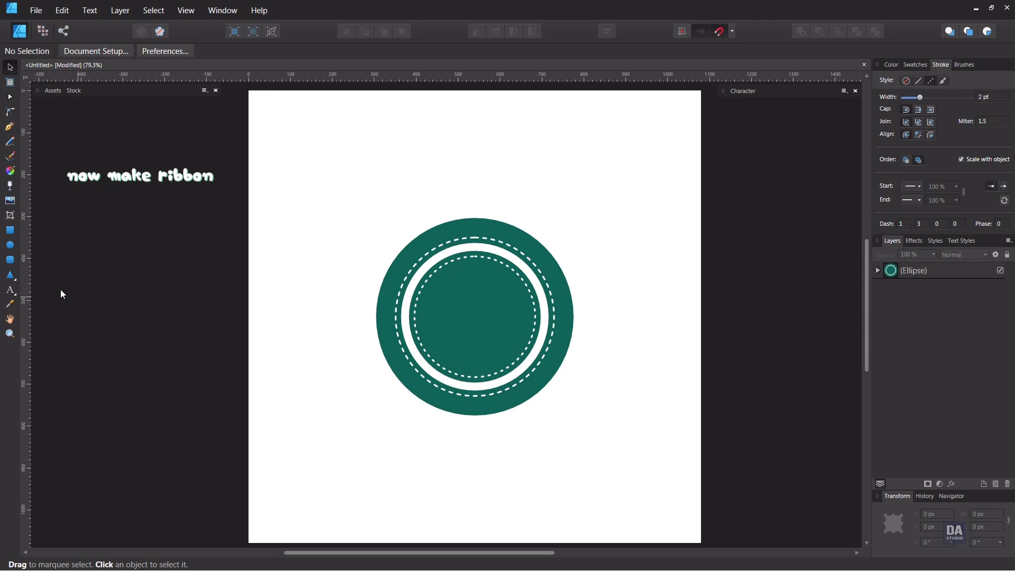
pyautogui.click(17, 233)
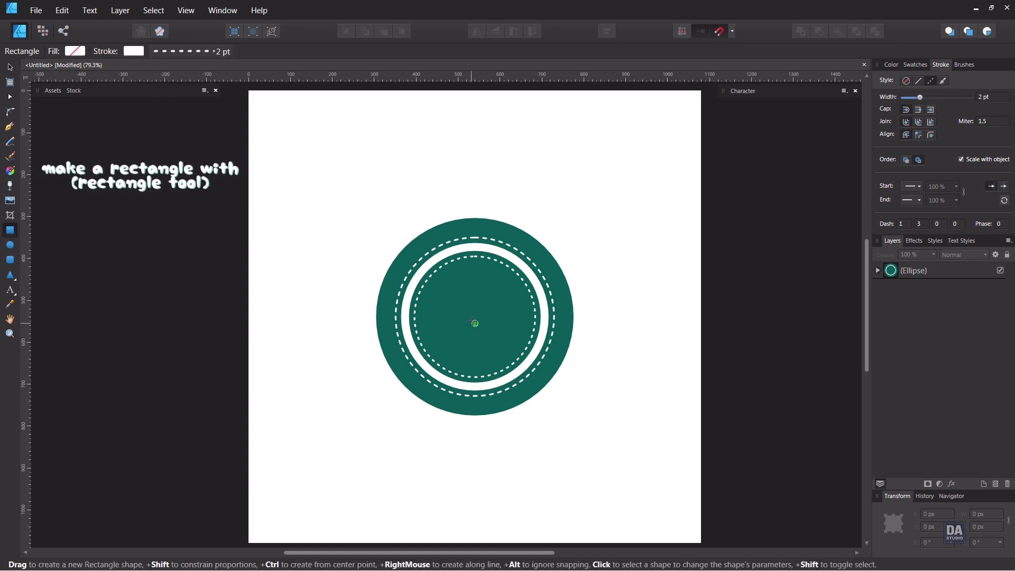
pyautogui.moveTo(475, 317)
pyautogui.mouseDown()
pyautogui.moveTo(511, 339)
pyautogui.moveTo(584, 342)
pyautogui.mouseUp()
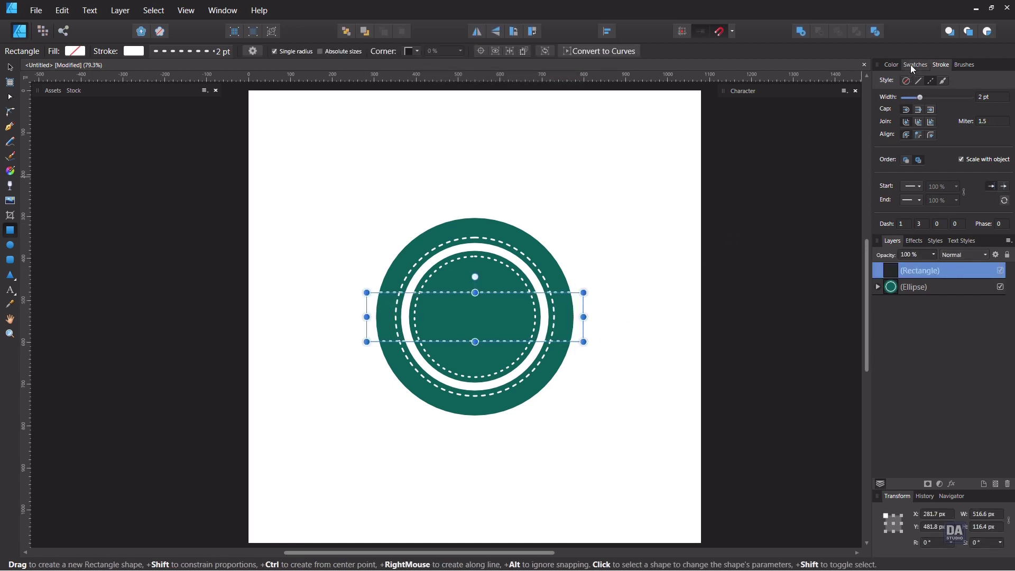
pyautogui.click(897, 64)
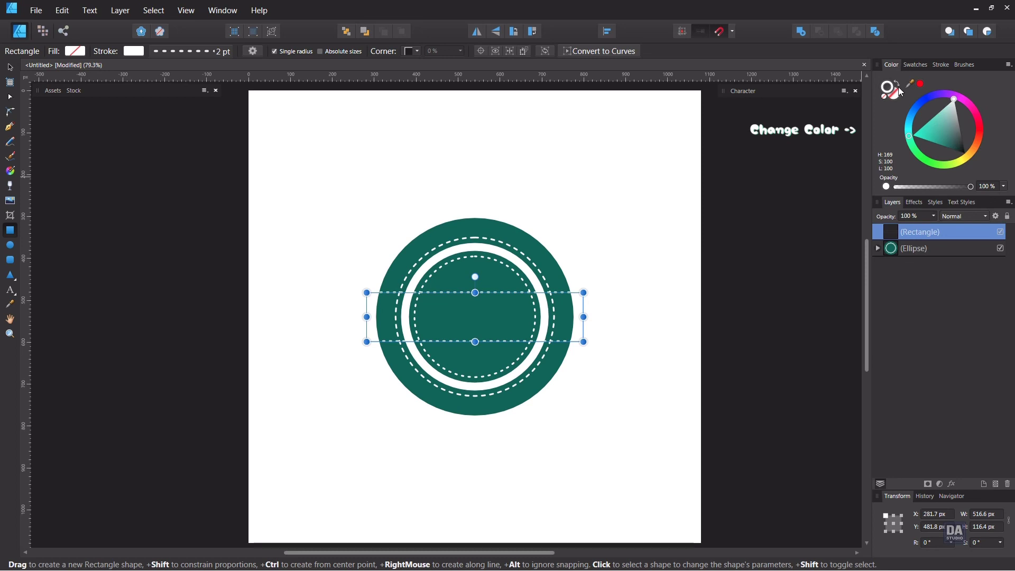
pyautogui.click(898, 86)
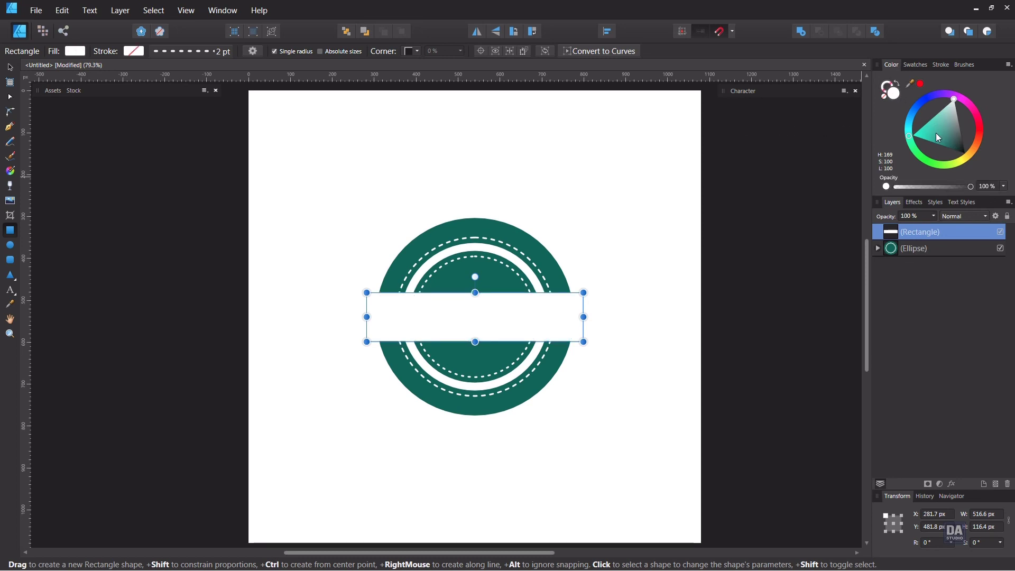
pyautogui.moveTo(910, 83); pyautogui.dragTo(534, 241)
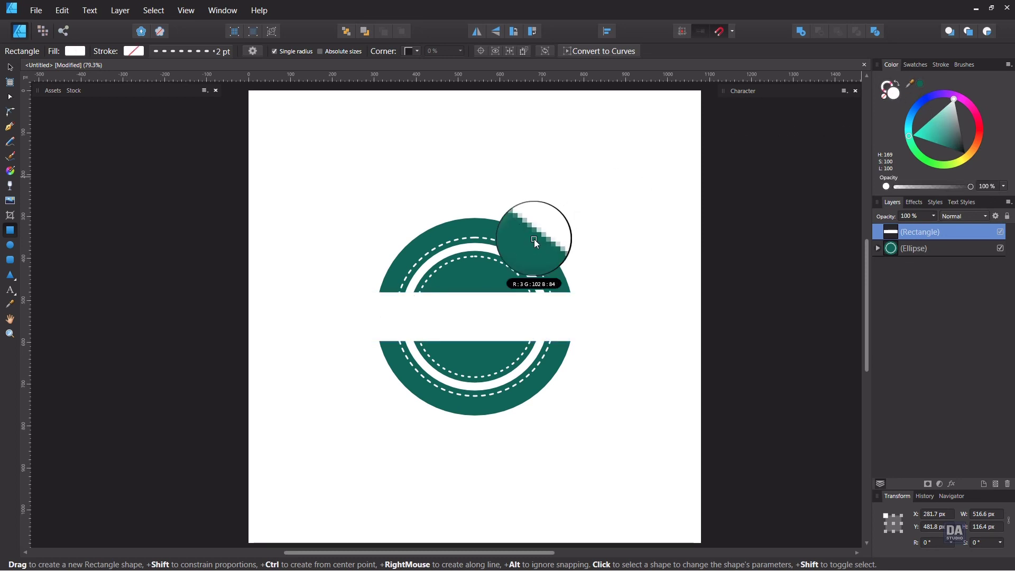
pyautogui.click(921, 84)
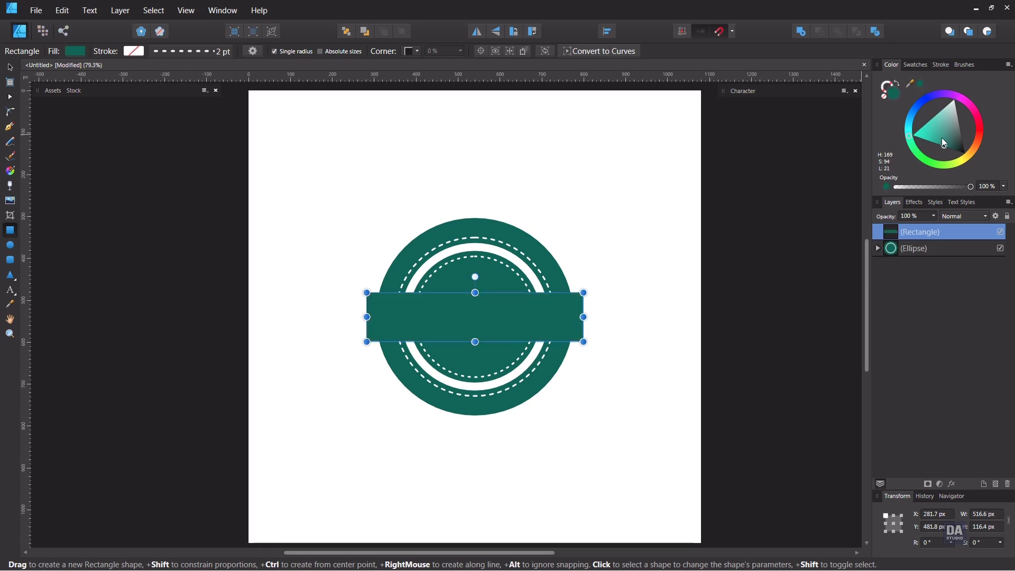
pyautogui.moveTo(941, 143); pyautogui.dragTo(926, 145)
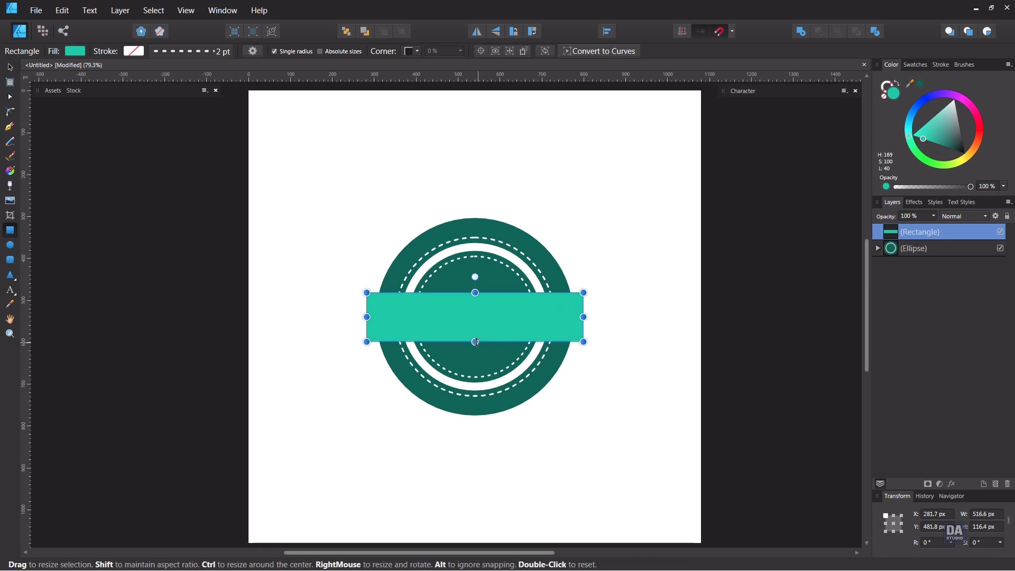
pyautogui.moveTo(476, 343); pyautogui.dragTo(476, 351)
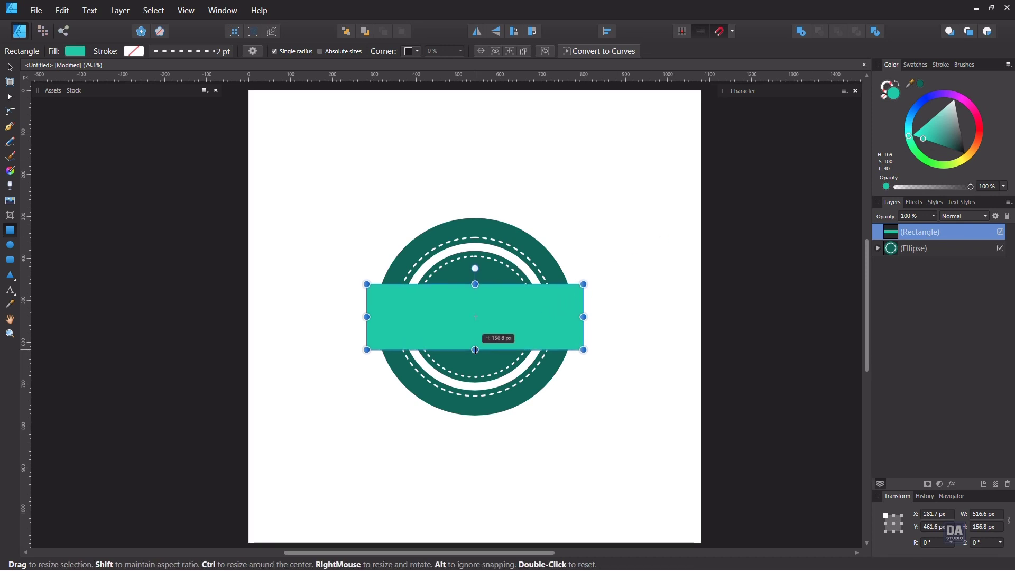
# Give the rectangle a solid dark green outline, then reselect it.
pyautogui.click(884, 93)
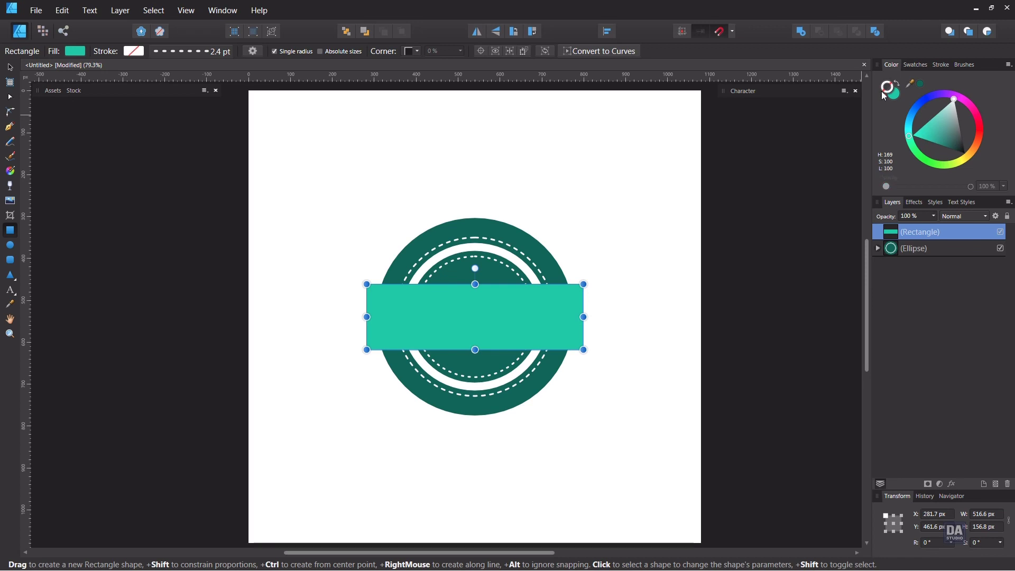
pyautogui.click(921, 86)
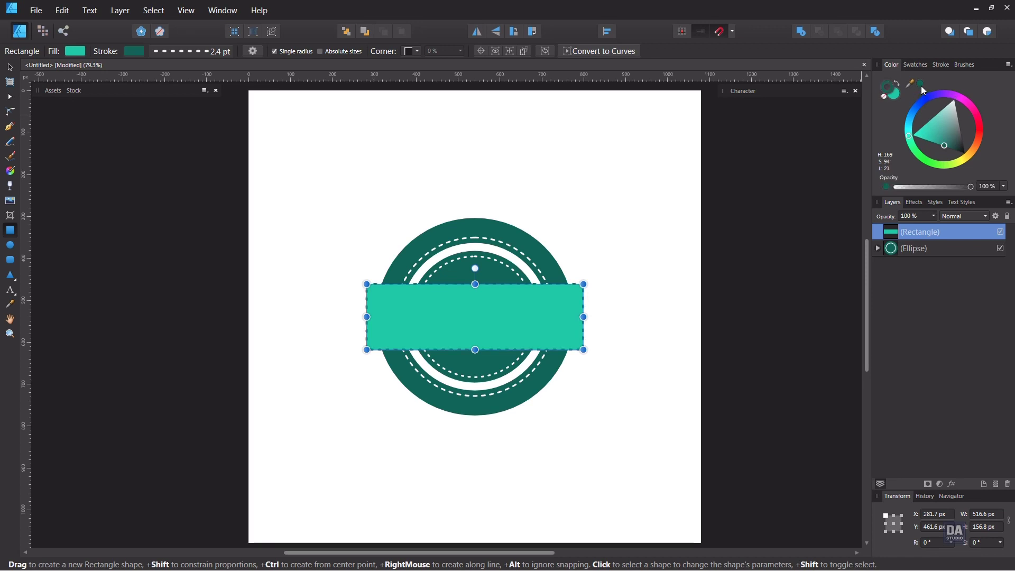
pyautogui.click(943, 64)
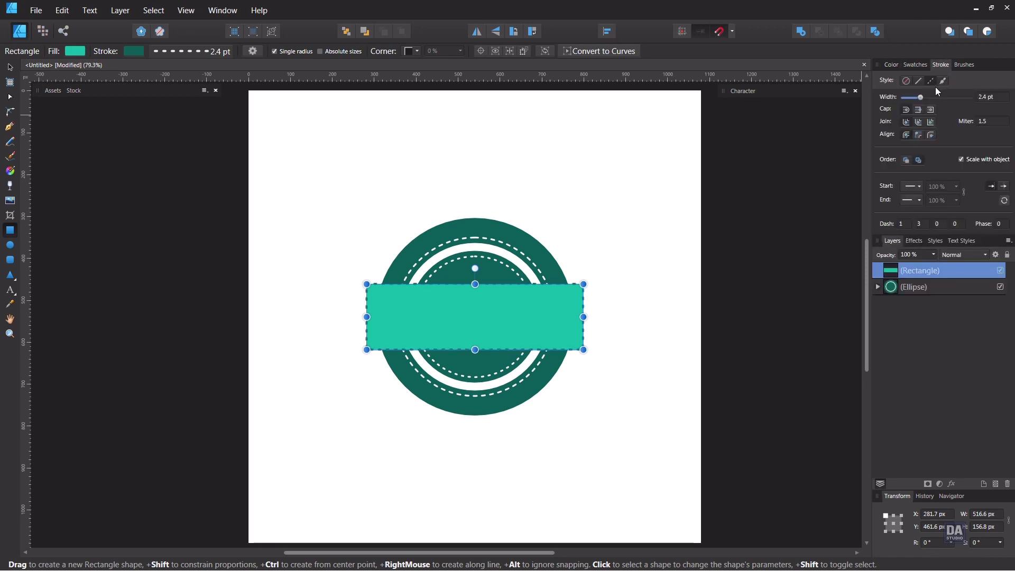
pyautogui.click(919, 81)
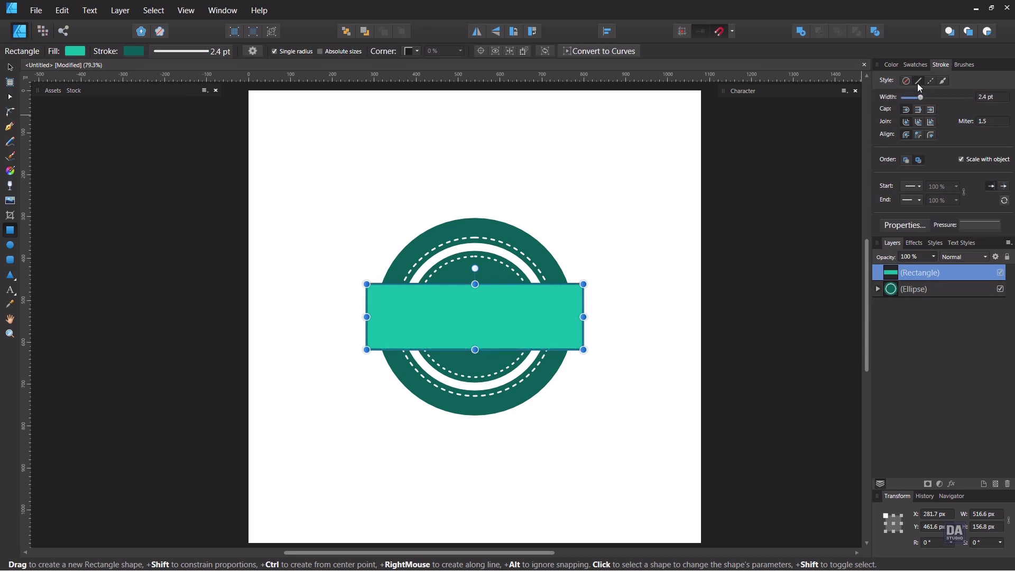
pyautogui.click(891, 65)
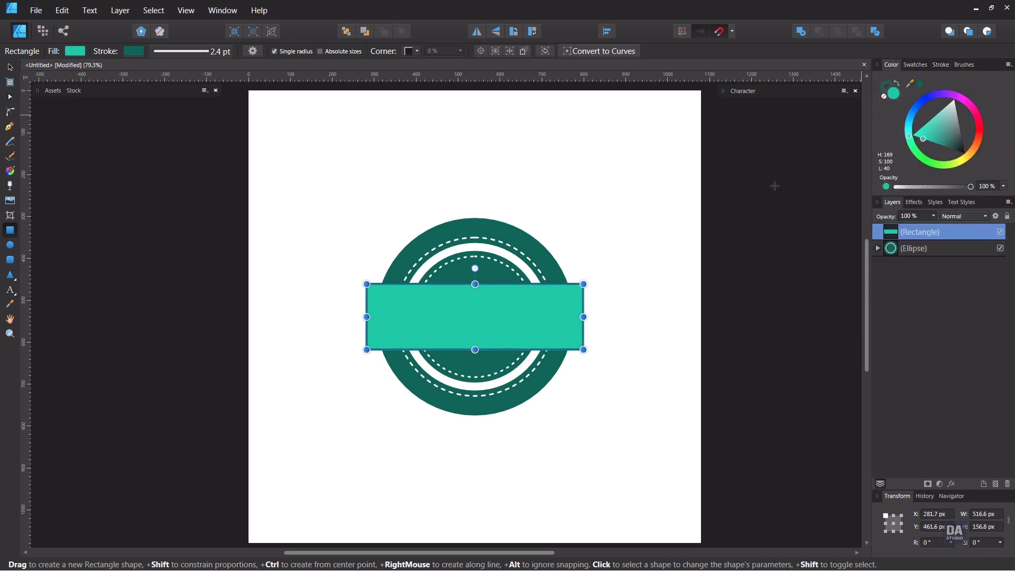
pyautogui.click(651, 292)
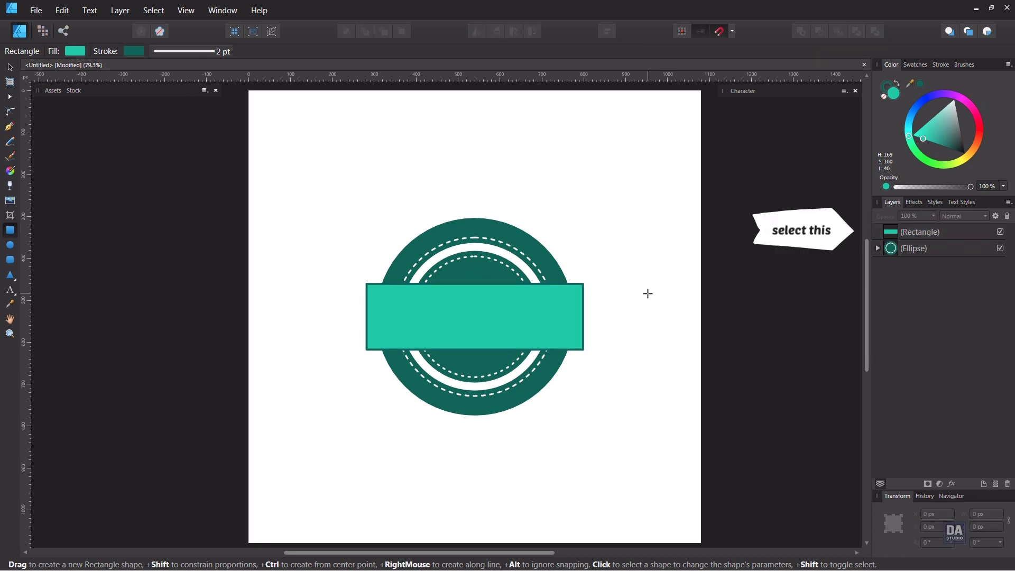
pyautogui.press('v')
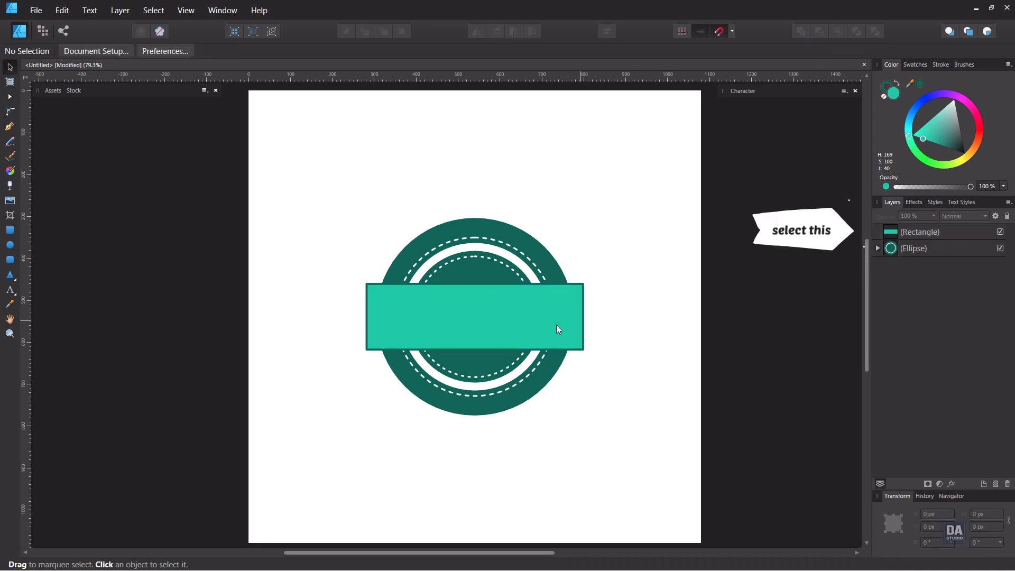
pyautogui.click(553, 326)
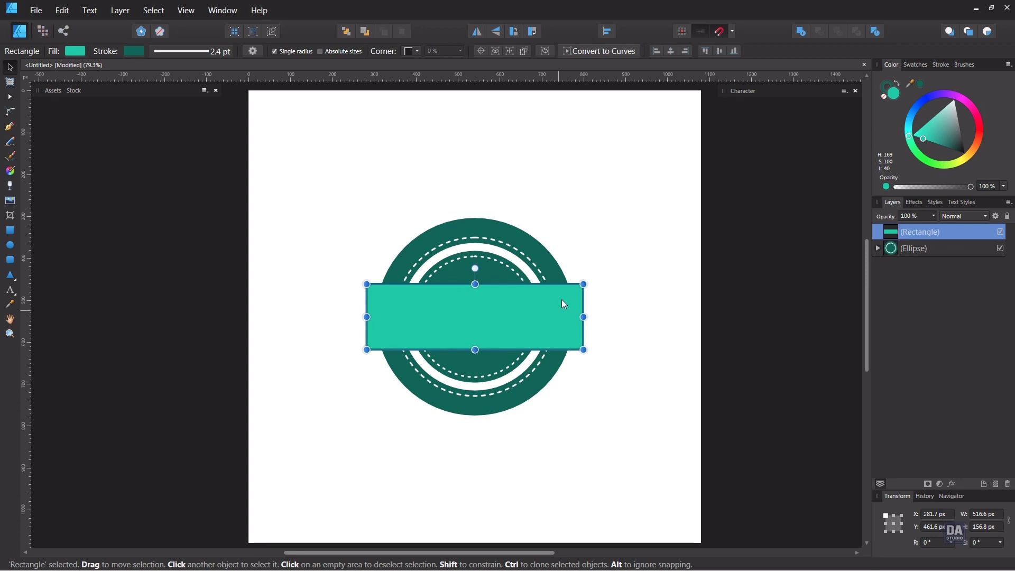
# Convert the rectangle to curves, arch its top and bottom edges upward, and make it taller.
pyautogui.click(624, 54)
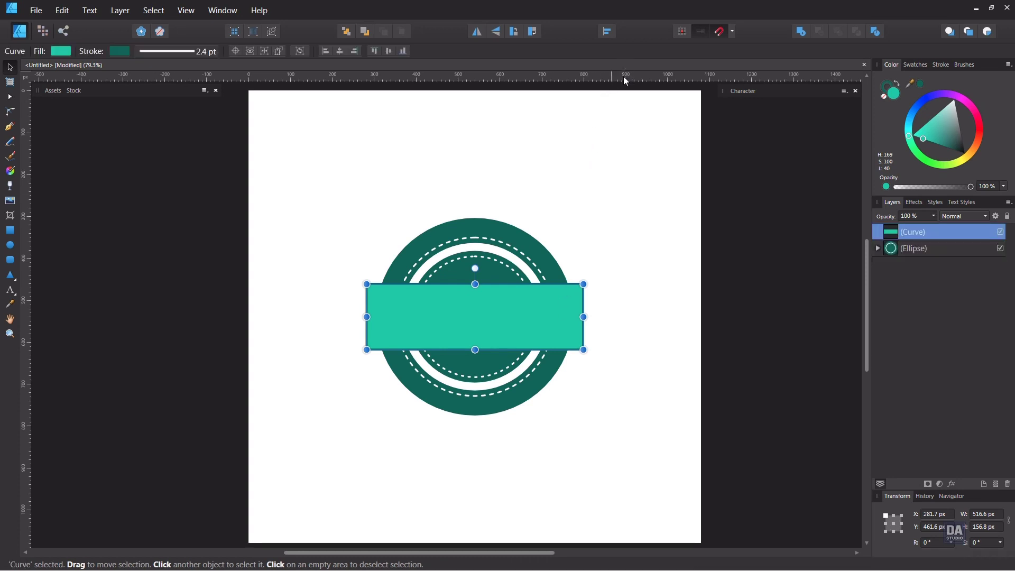
pyautogui.doubleClick(530, 313)
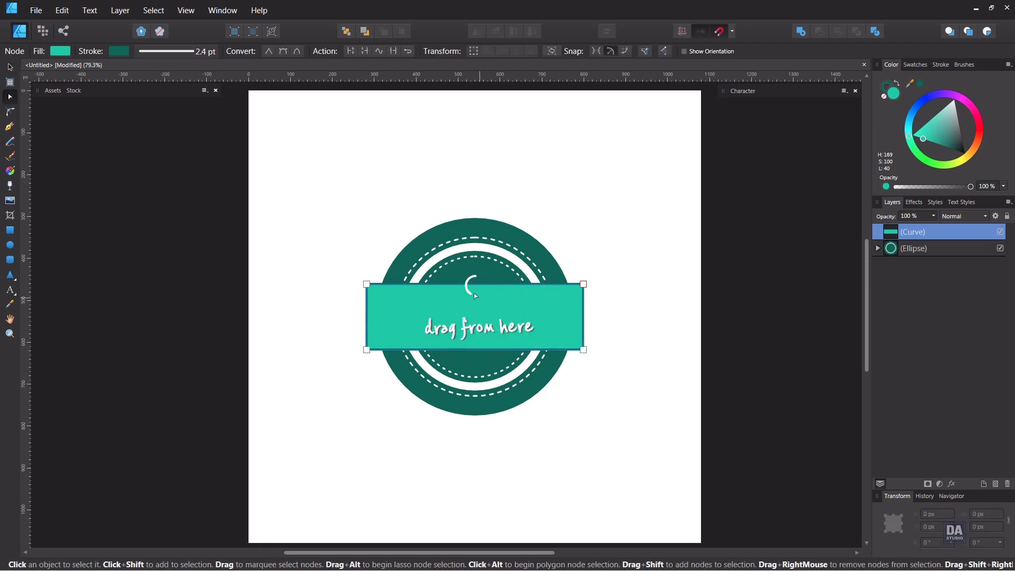
pyautogui.moveTo(475, 283); pyautogui.dragTo(475, 277)
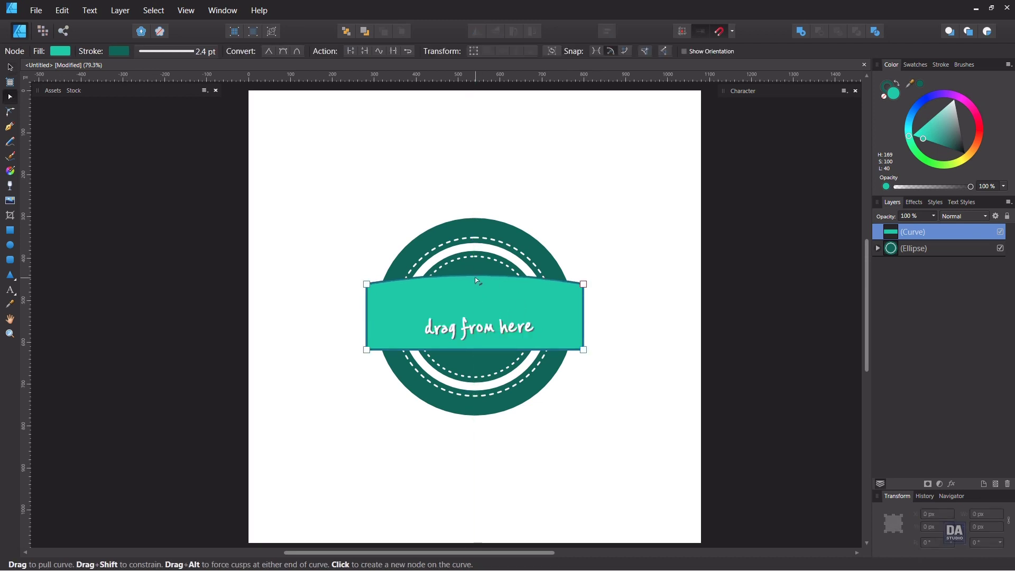
pyautogui.moveTo(478, 351); pyautogui.dragTo(478, 362)
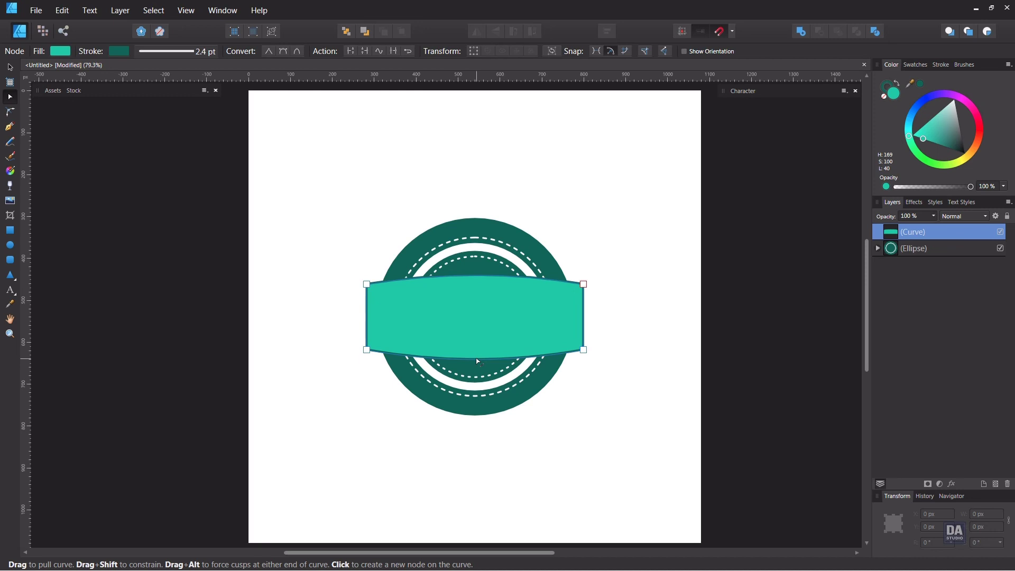
pyautogui.moveTo(478, 361); pyautogui.dragTo(479, 346)
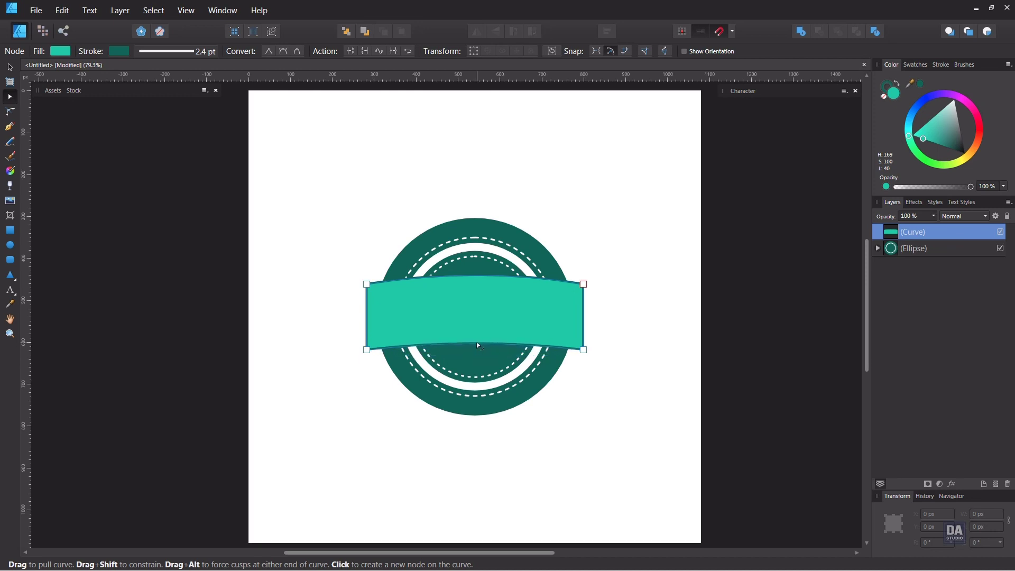
pyautogui.click(596, 365)
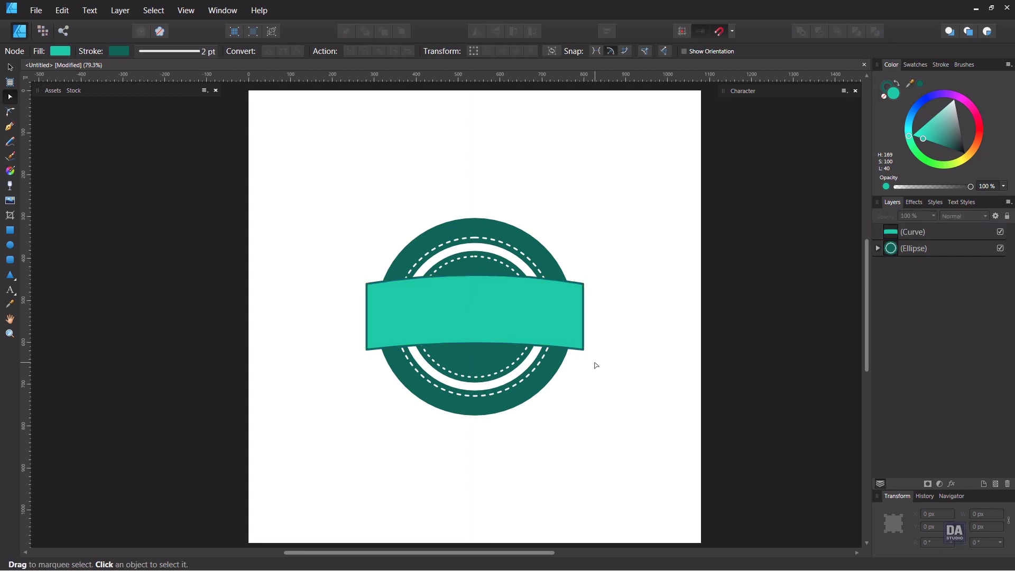
pyautogui.click(574, 342)
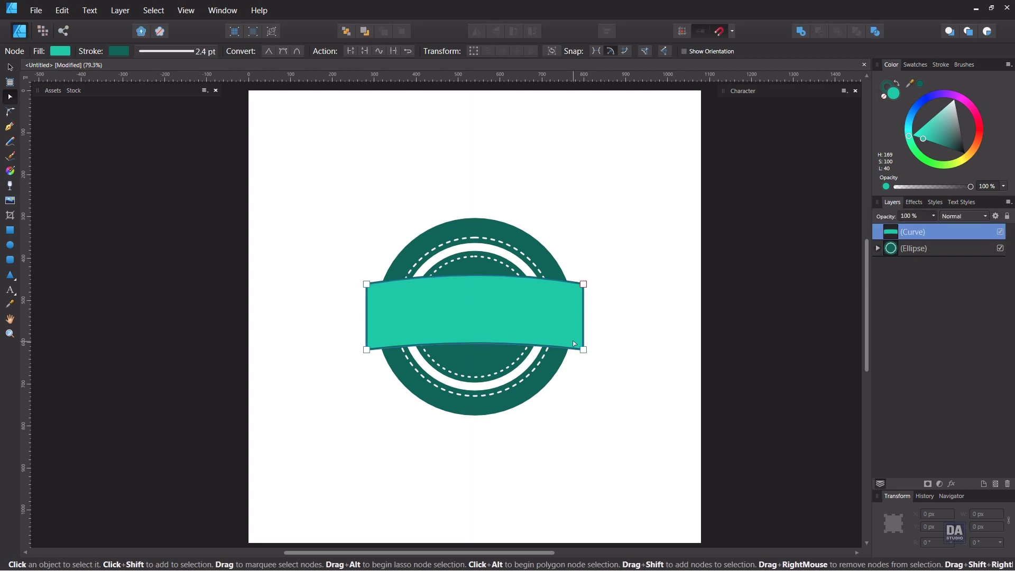
pyautogui.press('v')
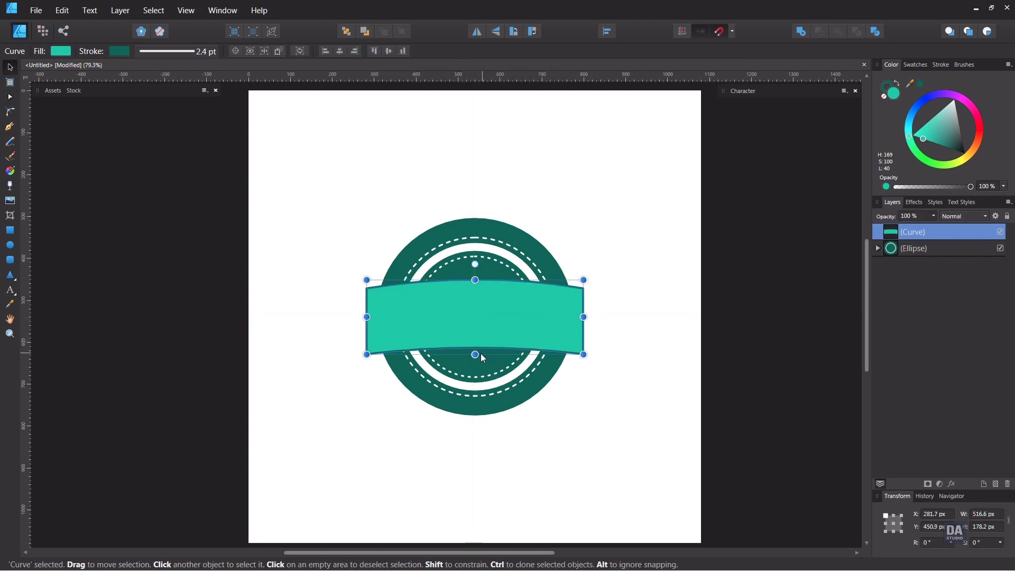
pyautogui.moveTo(481, 354); pyautogui.dragTo(475, 359)
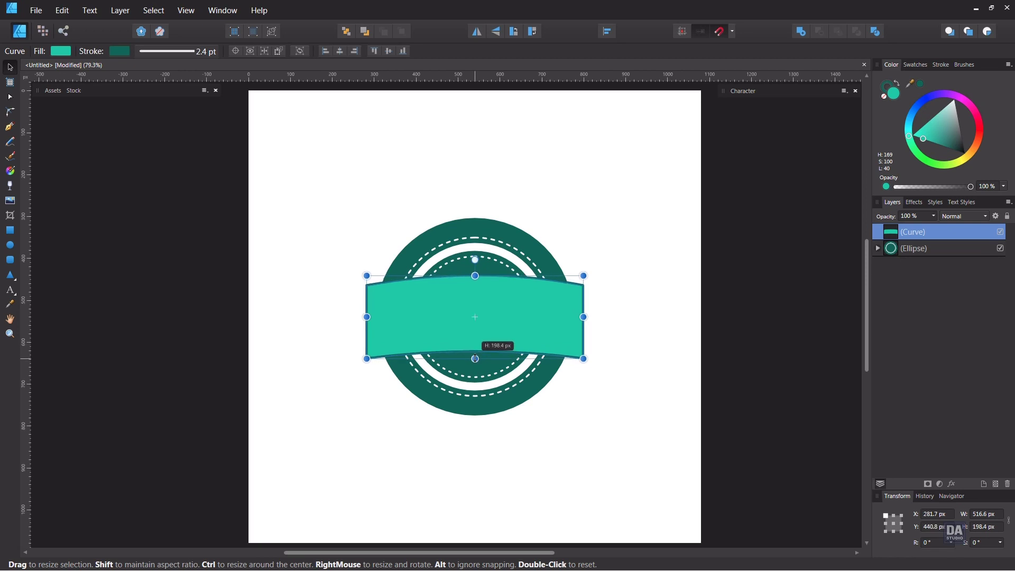
pyautogui.click(607, 384)
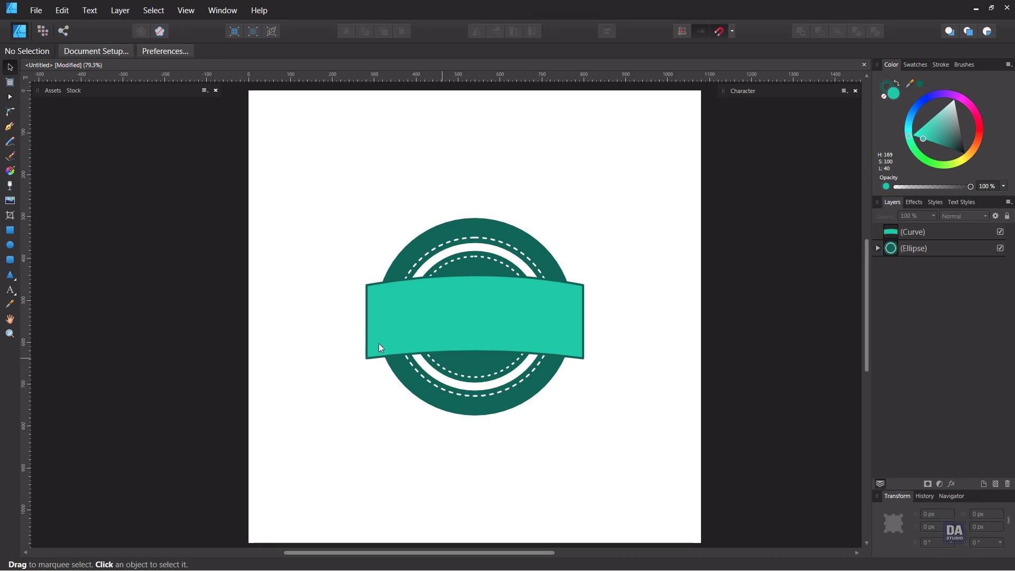
# Draw a tall rectangle at the banner's left end and convert it to curves.
pyautogui.click(10, 232)
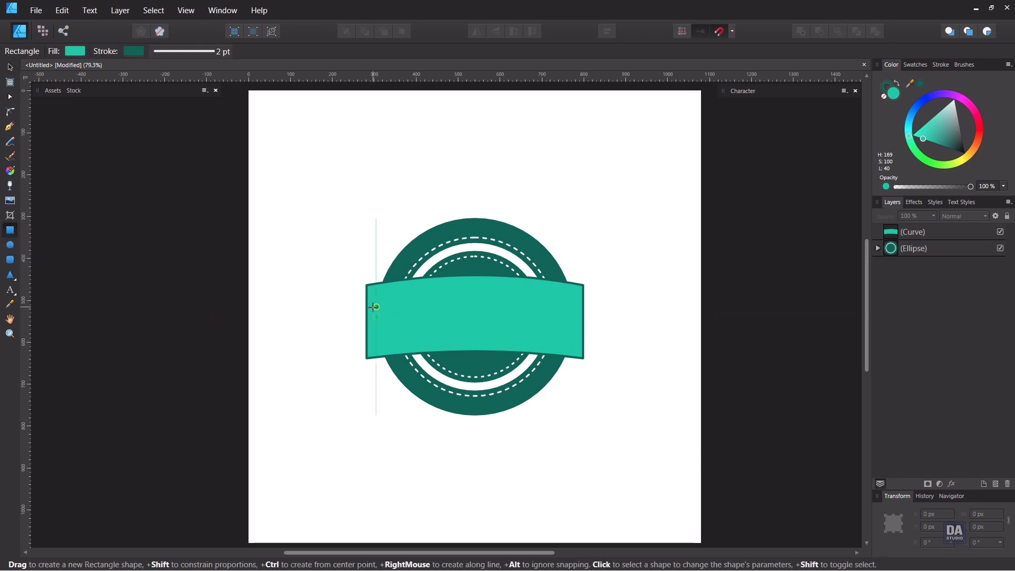
pyautogui.moveTo(376, 306); pyautogui.dragTo(340, 382)
pyautogui.moveTo(358, 308); pyautogui.dragTo(358, 300)
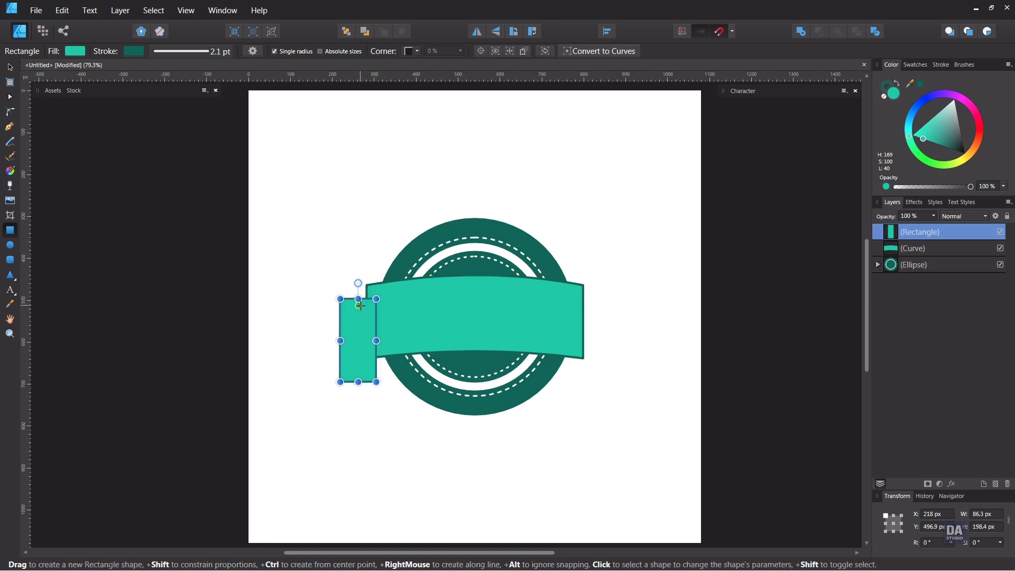
pyautogui.click(611, 53)
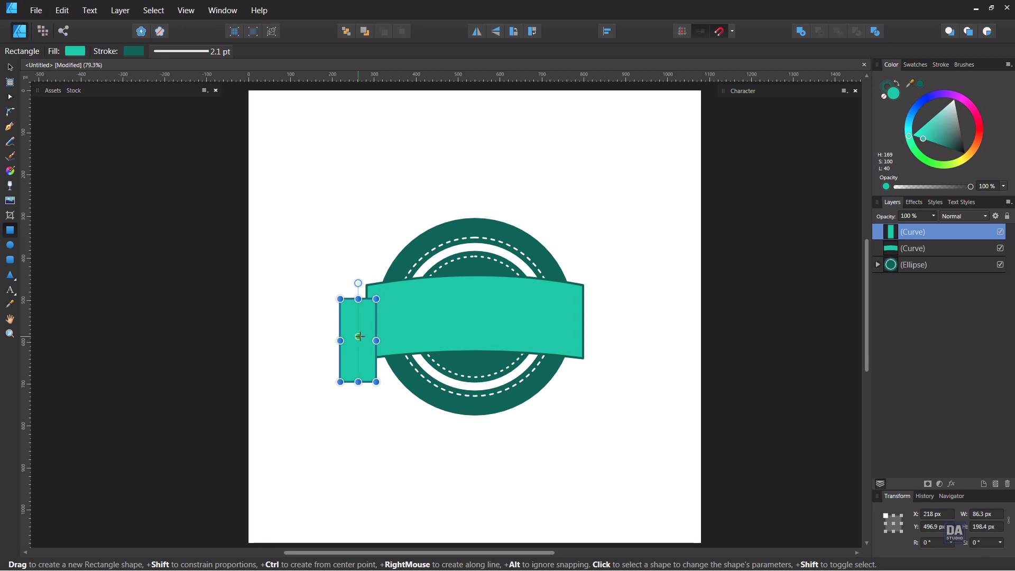
# Notch the piece's left edge with an inward mid node and tweak its right corners.
pyautogui.press('a')
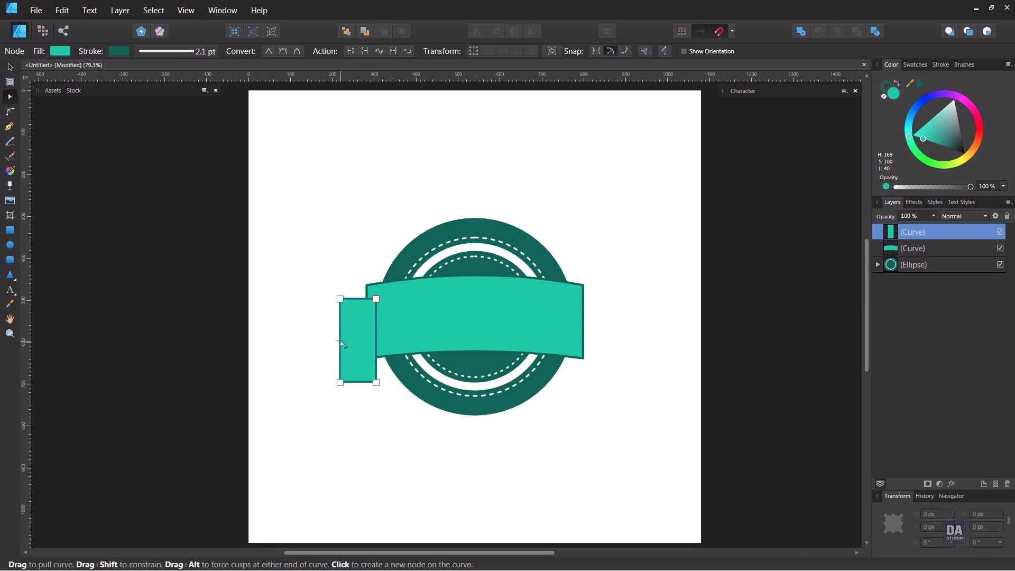
pyautogui.click(340, 342)
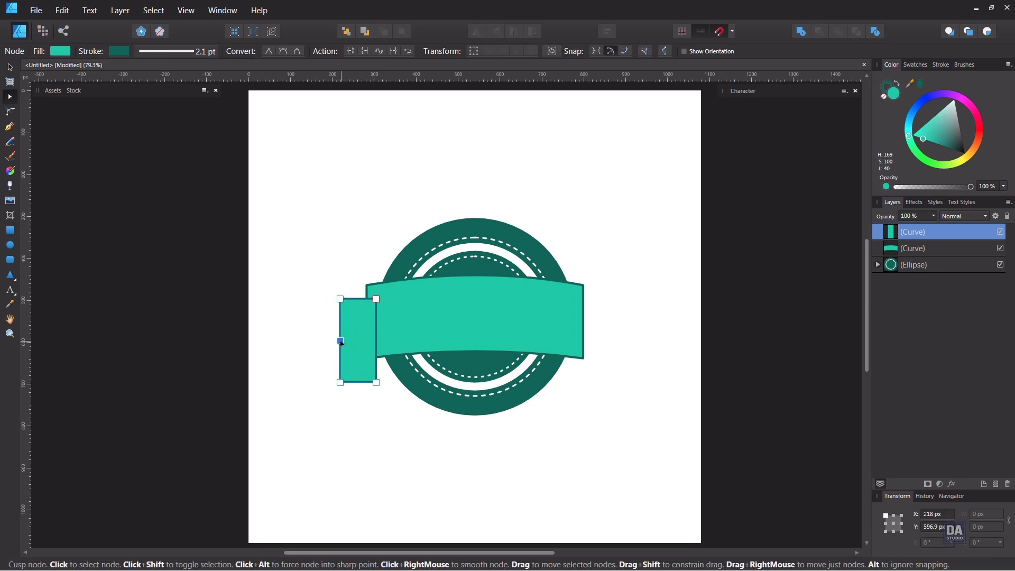
pyautogui.moveTo(343, 344); pyautogui.dragTo(353, 343)
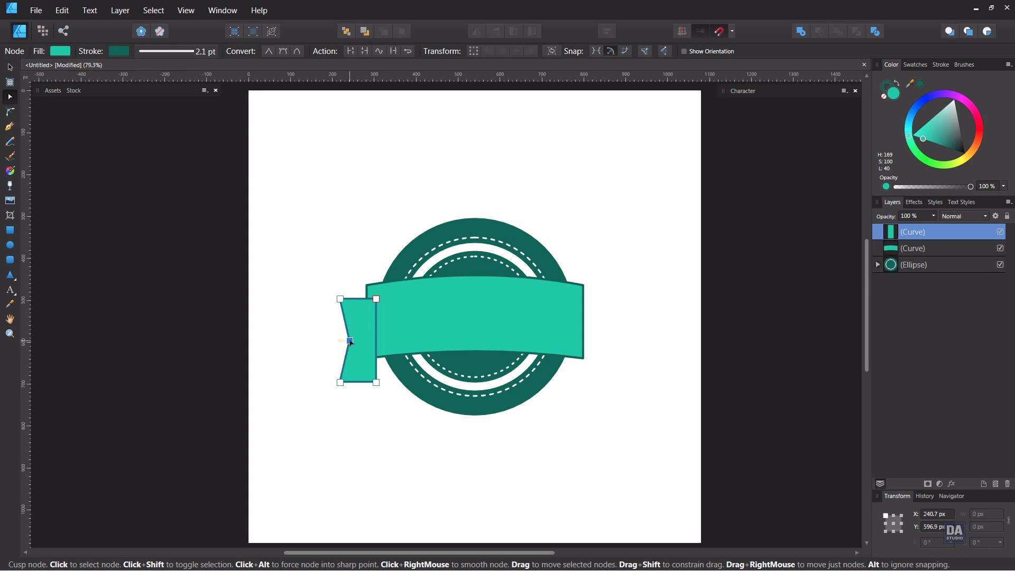
pyautogui.click(376, 300)
pyautogui.moveTo(378, 298); pyautogui.dragTo(371, 297)
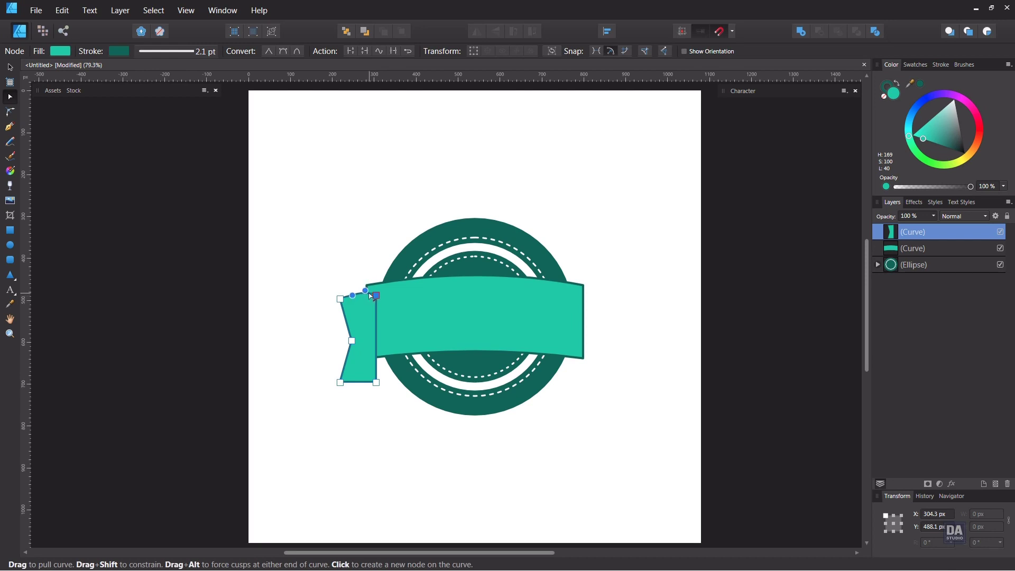
pyautogui.click(376, 379)
pyautogui.moveTo(370, 379); pyautogui.dragTo(367, 380)
pyautogui.click(377, 403)
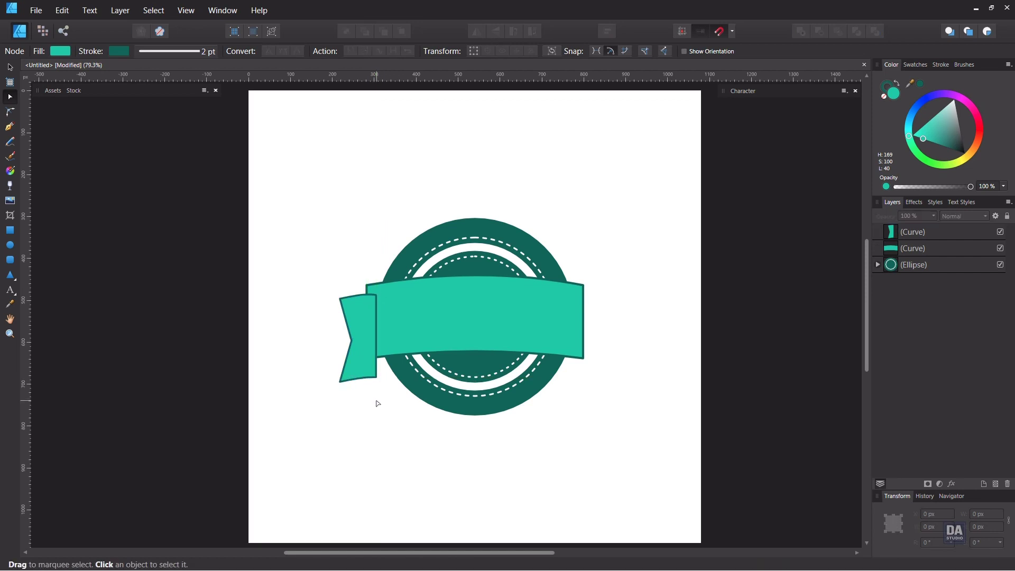
pyautogui.click(368, 377)
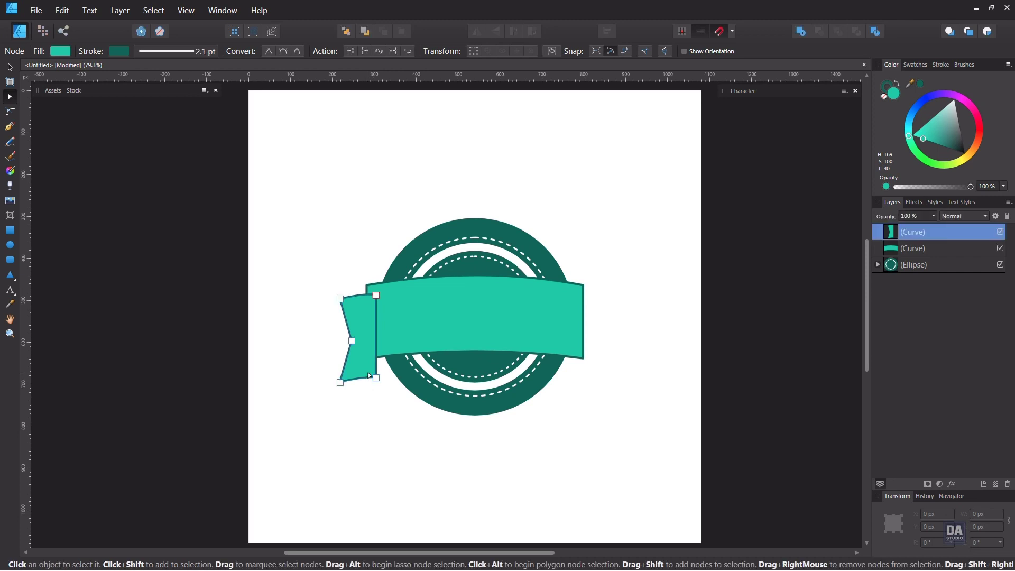
# Move the ribbon-end layer below the banner curve in the Layers panel.
pyautogui.doubleClick(945, 233)
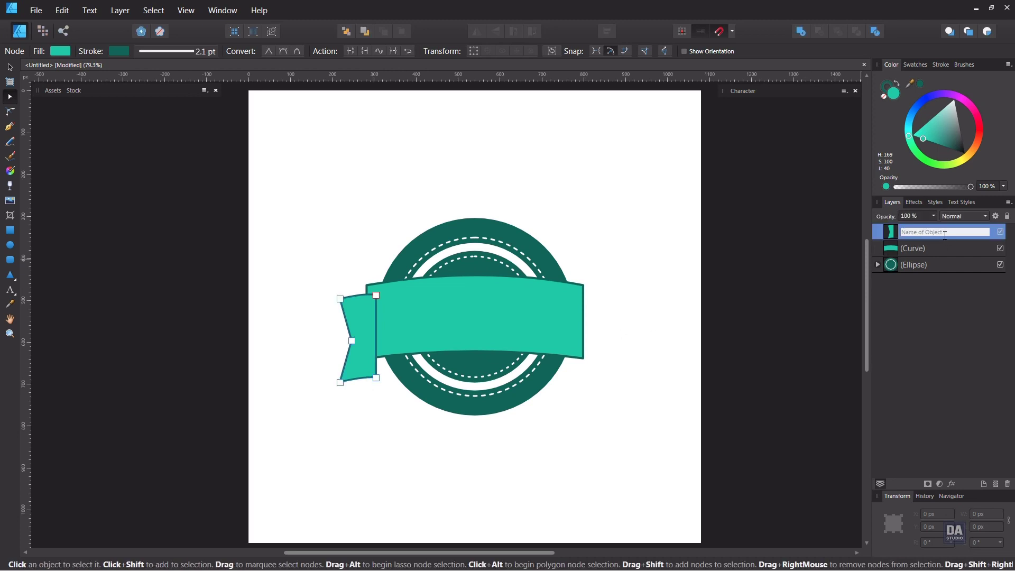
pyautogui.click(894, 236)
pyautogui.moveTo(951, 237); pyautogui.dragTo(951, 248)
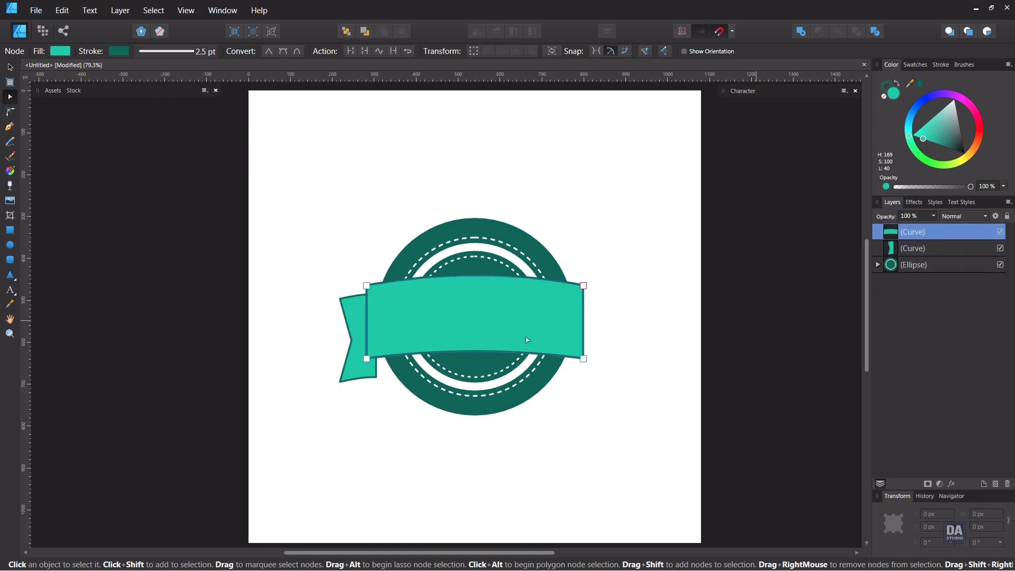
# Shorten the ribbon end by raising its bottom edge.
pyautogui.press('v')
pyautogui.click(361, 377)
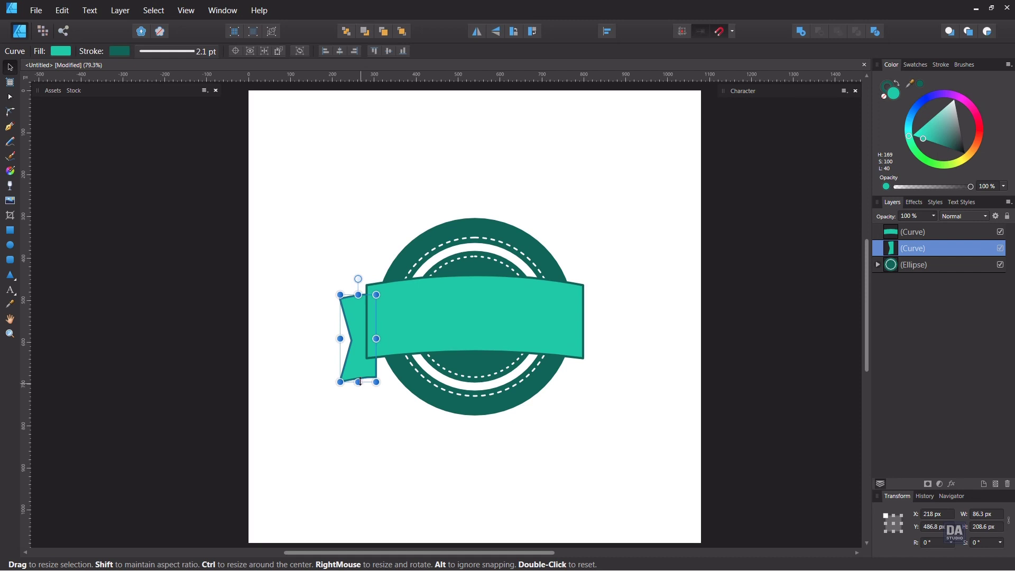
pyautogui.moveTo(358, 382); pyautogui.dragTo(355, 380)
pyautogui.click(375, 409)
pyautogui.click(359, 379)
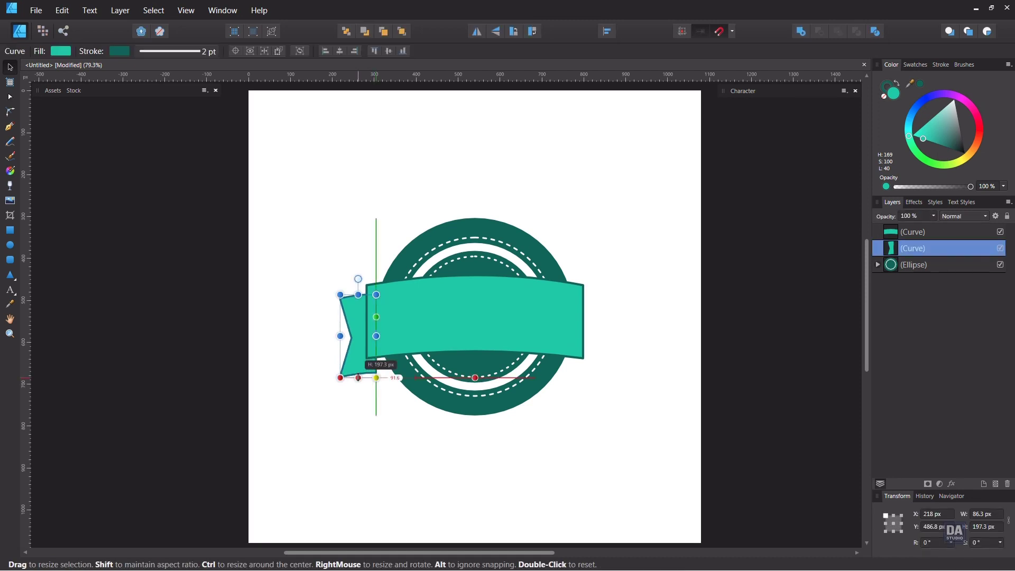
pyautogui.scroll(5, 355, 380)
pyautogui.moveTo(369, 380); pyautogui.dragTo(369, 371)
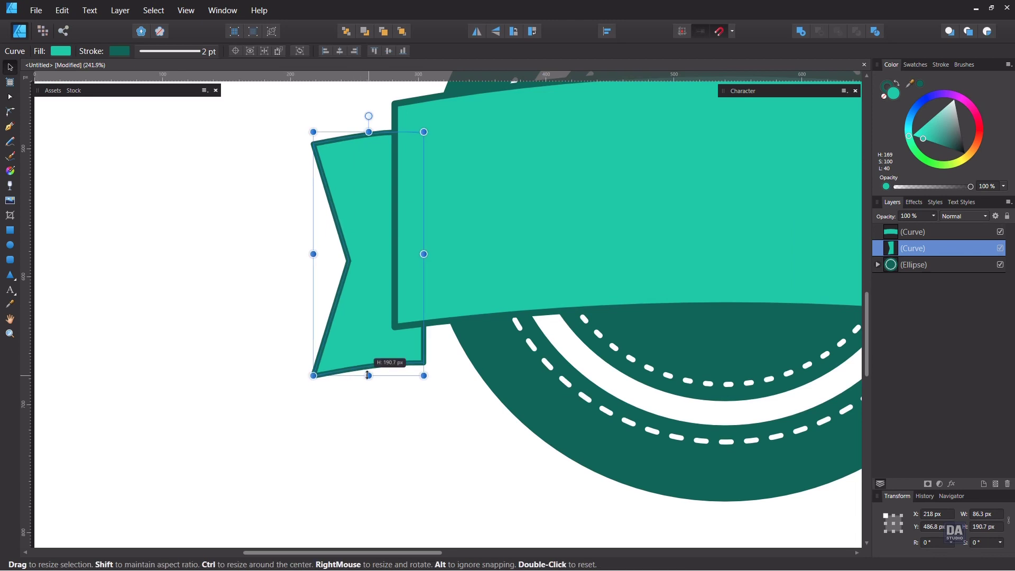
pyautogui.click(367, 403)
pyautogui.press('z')
pyautogui.scroll(-2, 303, 325)
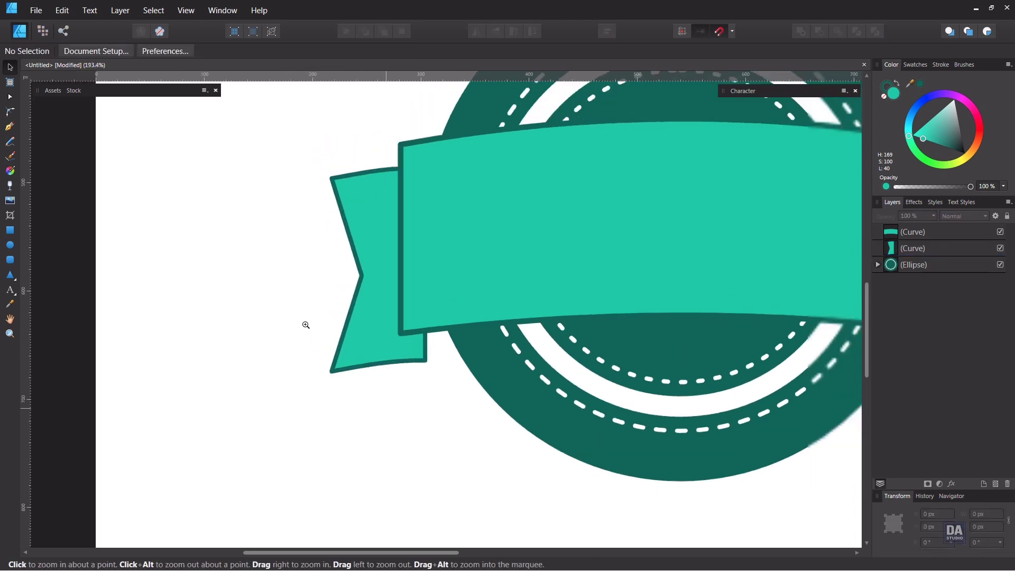
pyautogui.scroll(-3, 408, 340)
pyautogui.press('v')
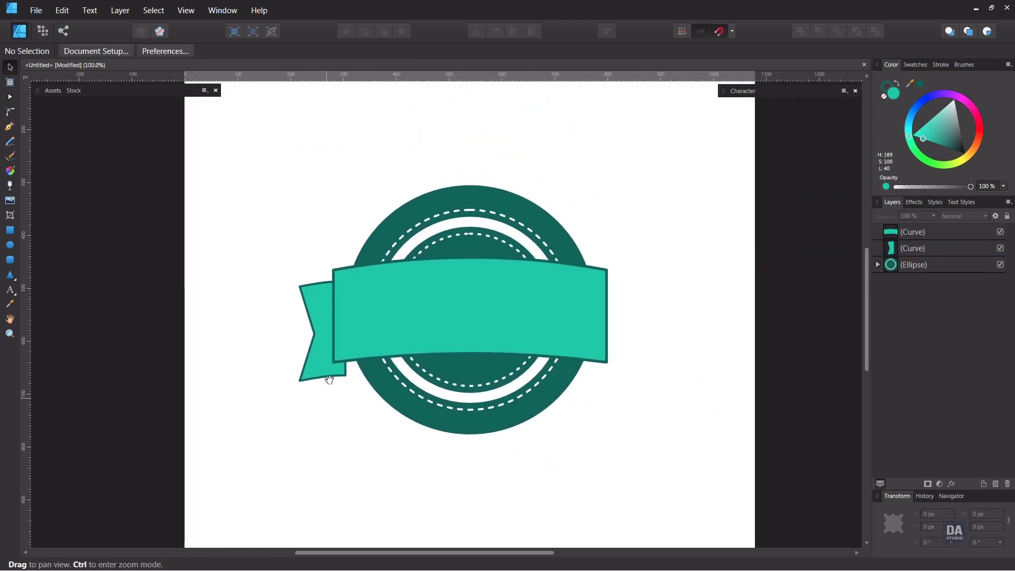
pyautogui.click(329, 379)
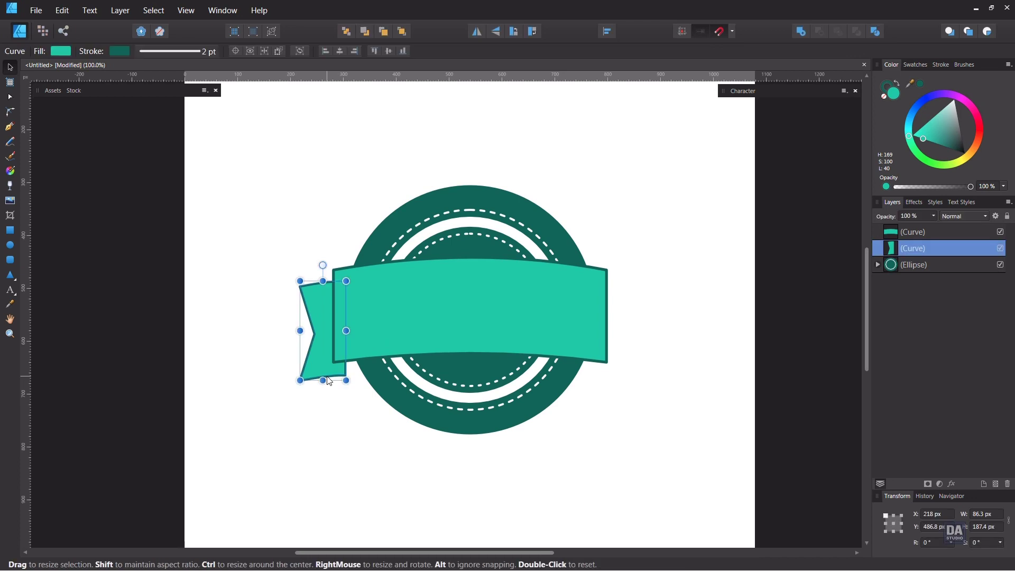
# Duplicate the ribbon end, flip it horizontally, and place it at the banner's right end.
pyautogui.rightClick(951, 248)
pyautogui.click(907, 353)
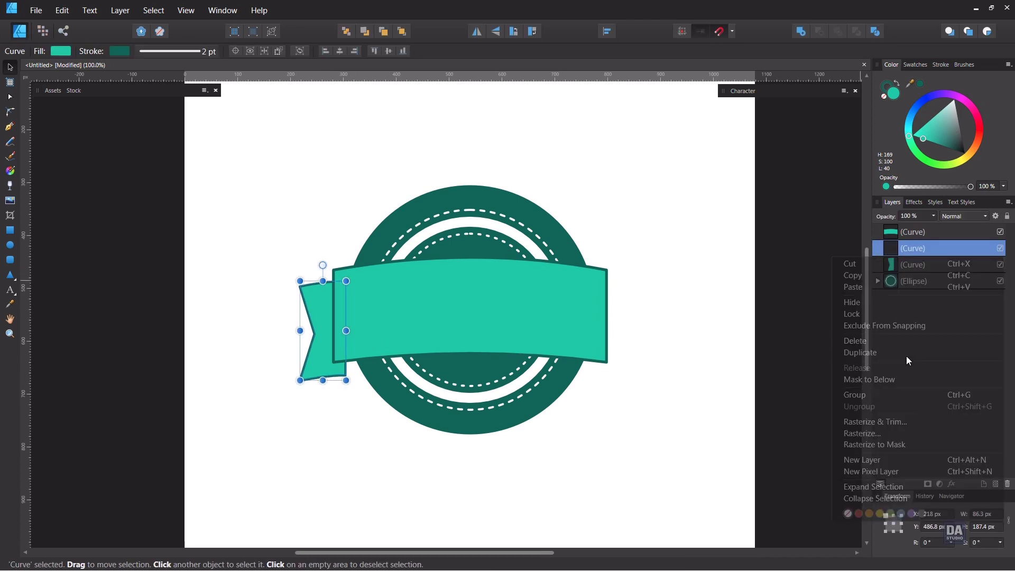
pyautogui.click(481, 34)
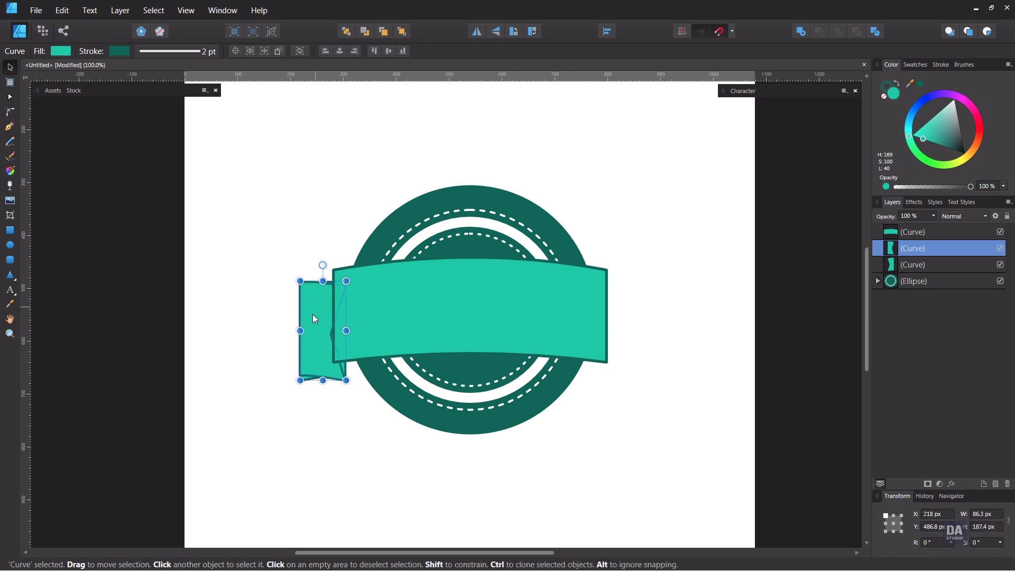
pyautogui.moveTo(313, 315); pyautogui.dragTo(610, 337)
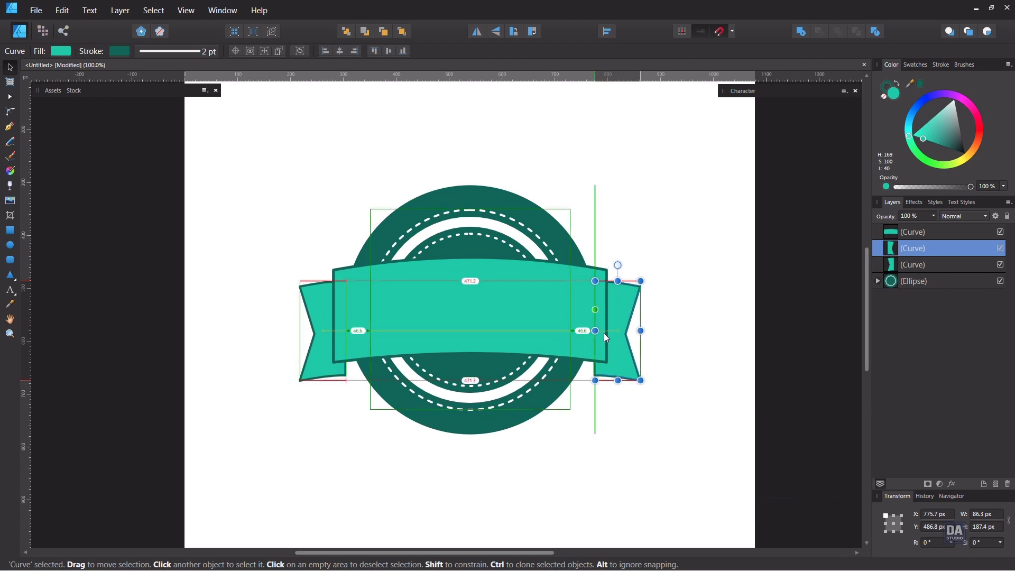
pyautogui.click(671, 345)
pyautogui.press('z')
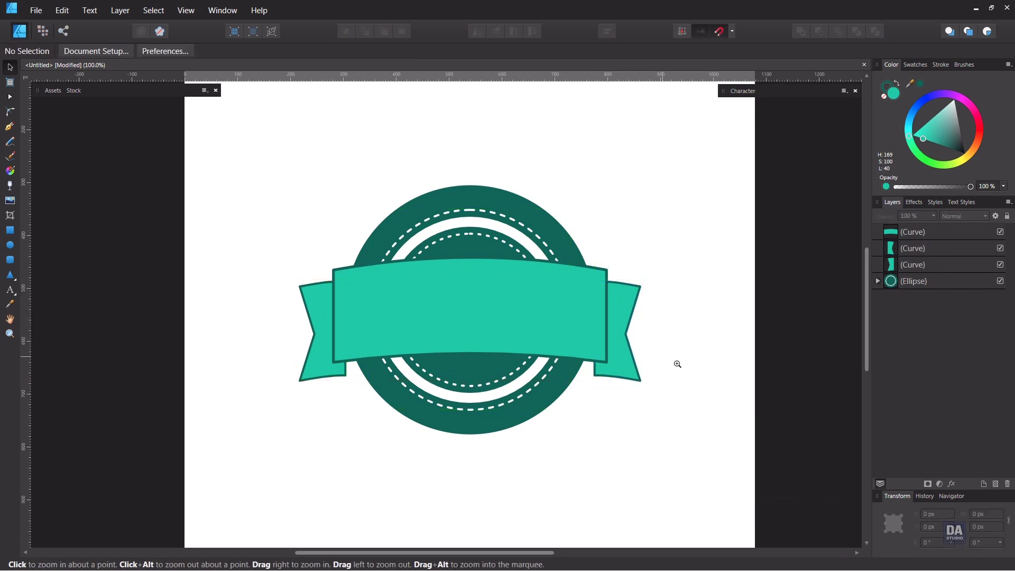
pyautogui.scroll(-2, 678, 364)
pyautogui.moveTo(640, 367)
pyautogui.mouseDown()
pyautogui.moveTo(548, 372)
pyautogui.moveTo(565, 370)
pyautogui.mouseUp()
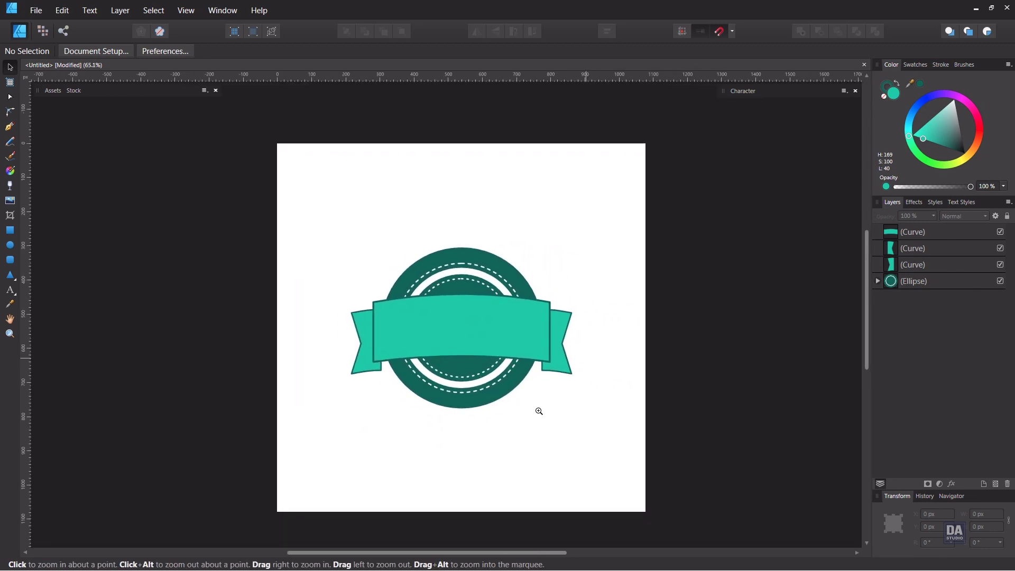
pyautogui.scroll(2, 537, 410)
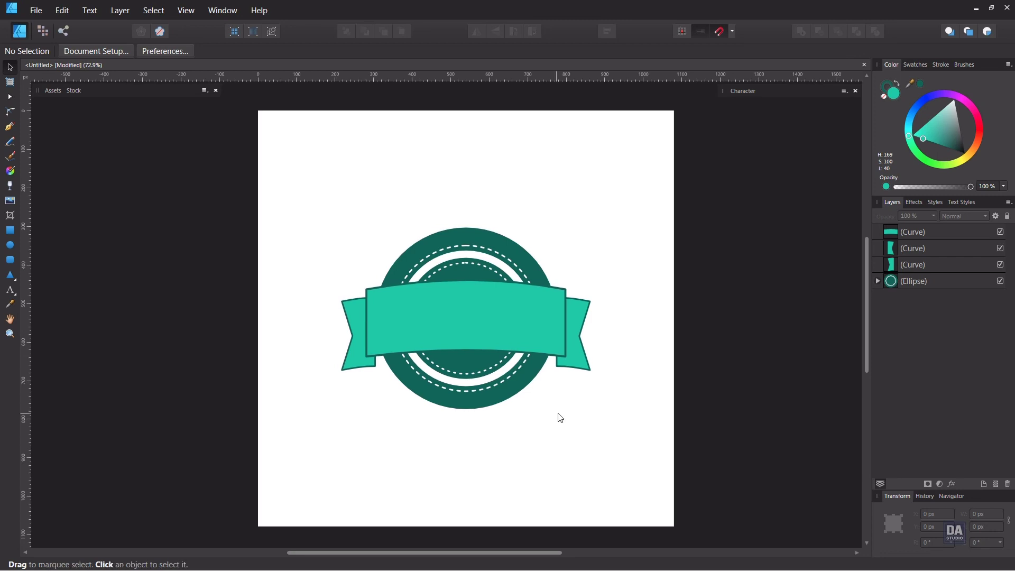
# Draw a thin upward-arched line across the banner between its left and right ends.
pyautogui.click(14, 129)
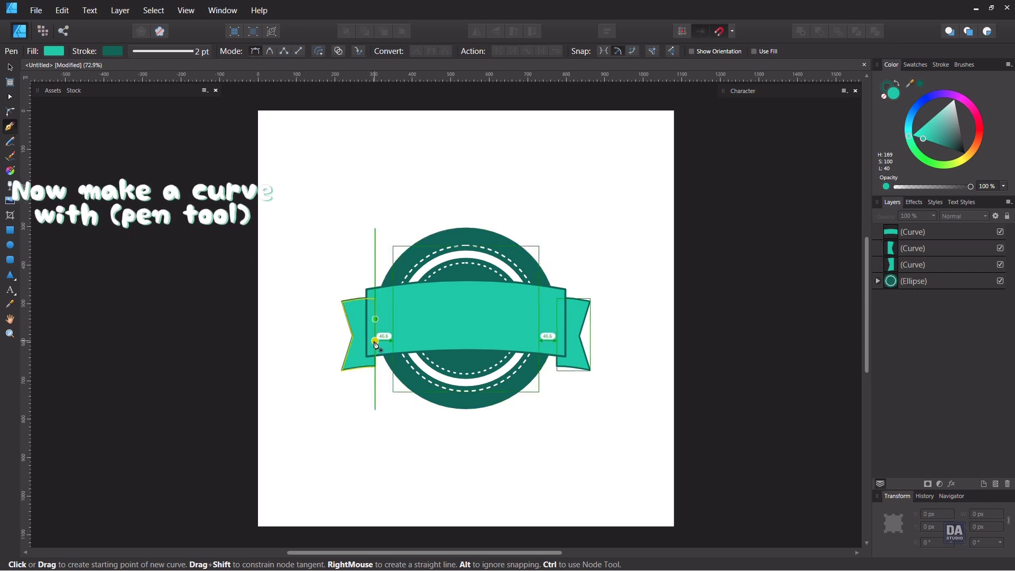
pyautogui.click(376, 341)
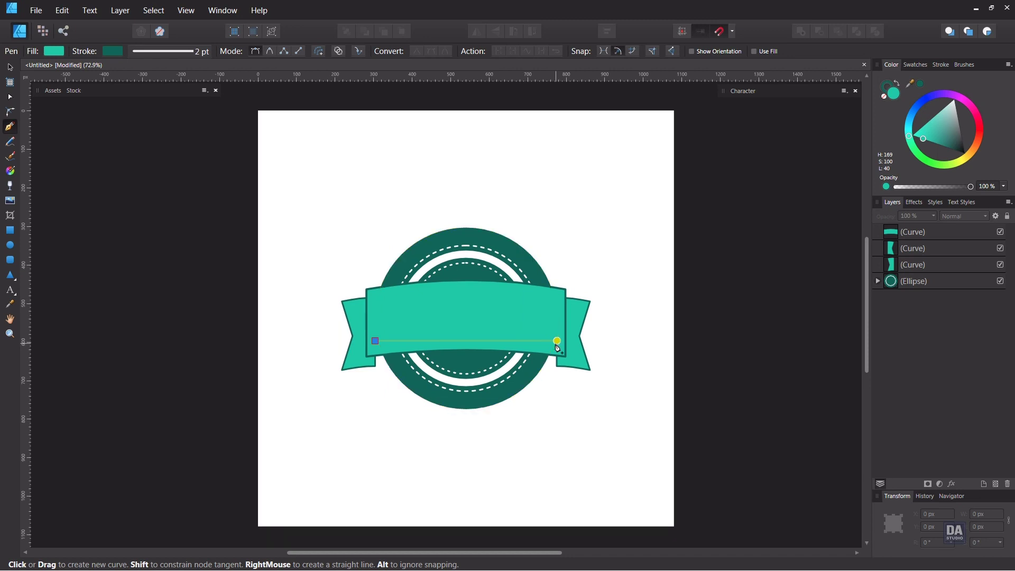
pyautogui.click(557, 341)
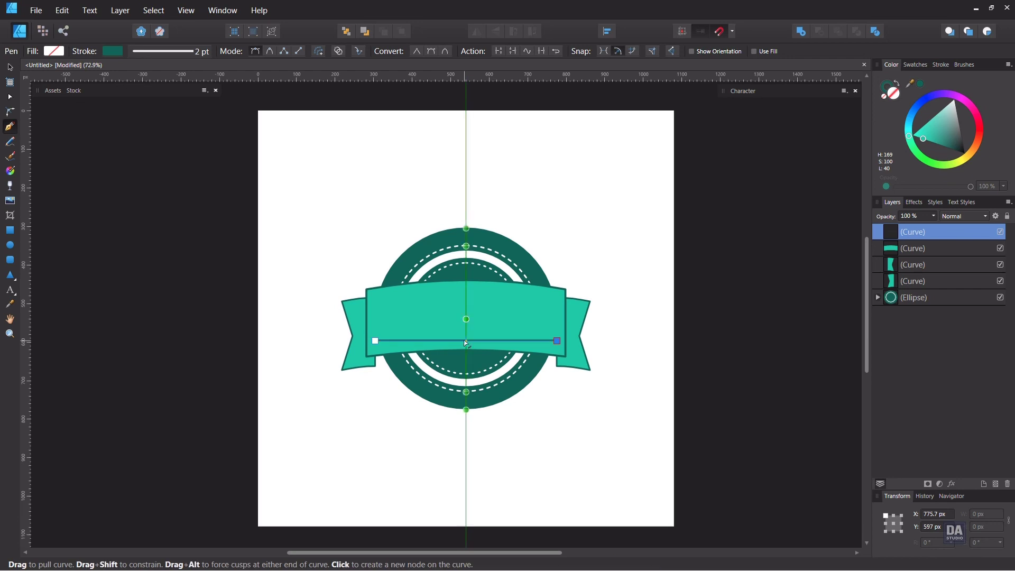
pyautogui.moveTo(467, 343)
pyautogui.mouseDown()
pyautogui.moveTo(466, 324)
pyautogui.moveTo(467, 332)
pyautogui.mouseUp()
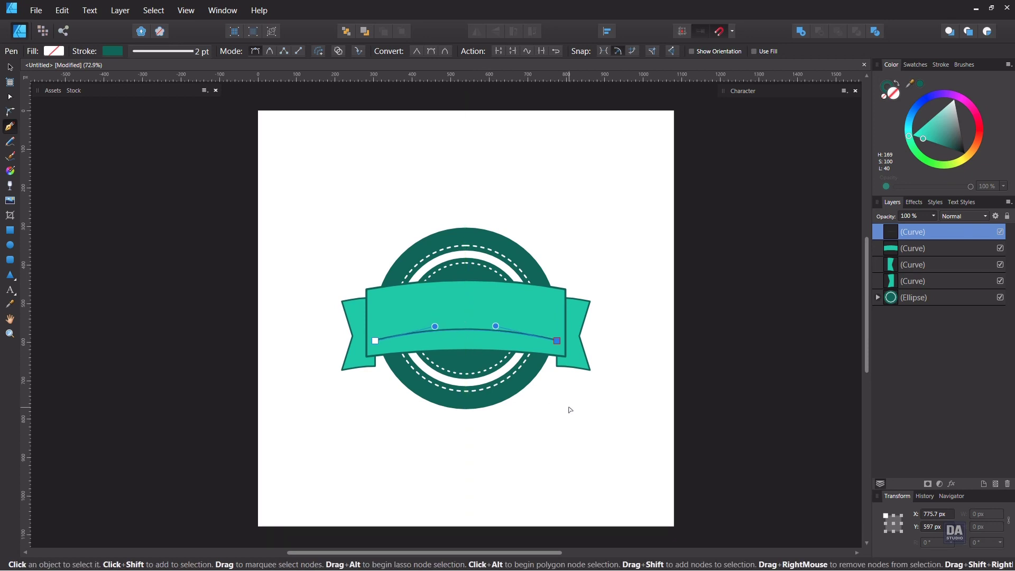
pyautogui.press('Escape')
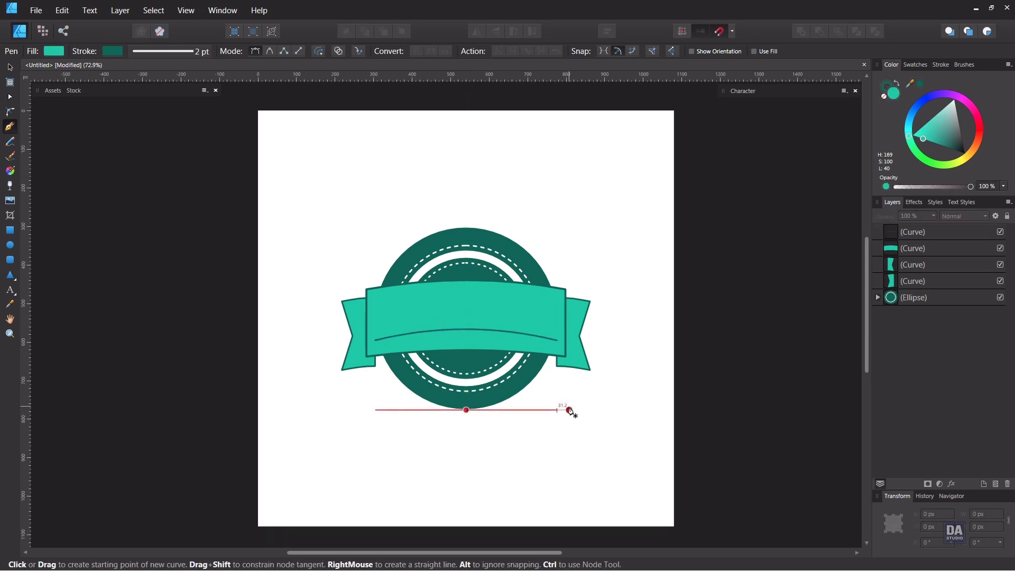
# Raise the banner curve slightly so it runs through the ribbon's middle, then reselect it.
pyautogui.press('v')
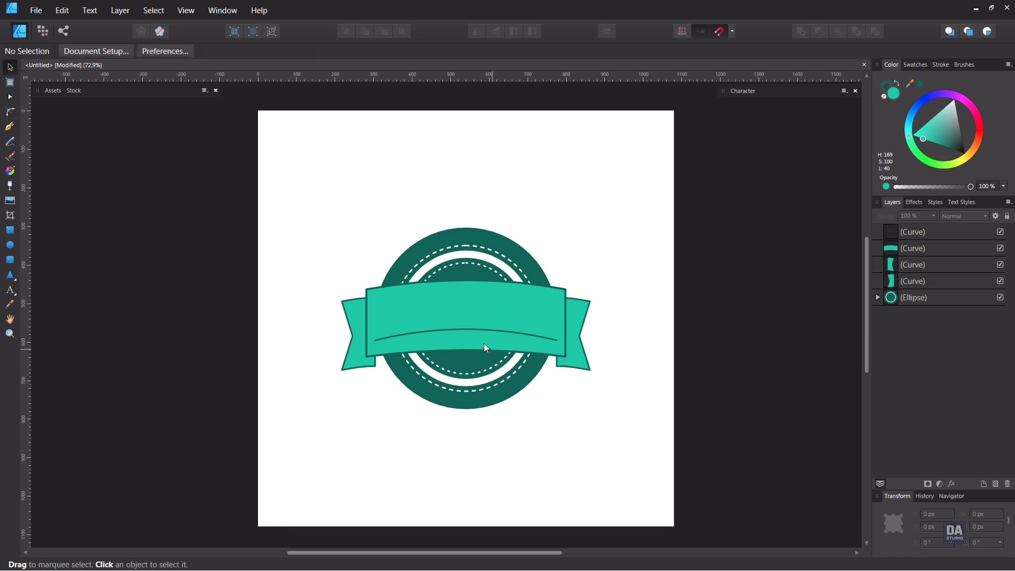
pyautogui.moveTo(474, 329); pyautogui.dragTo(473, 320)
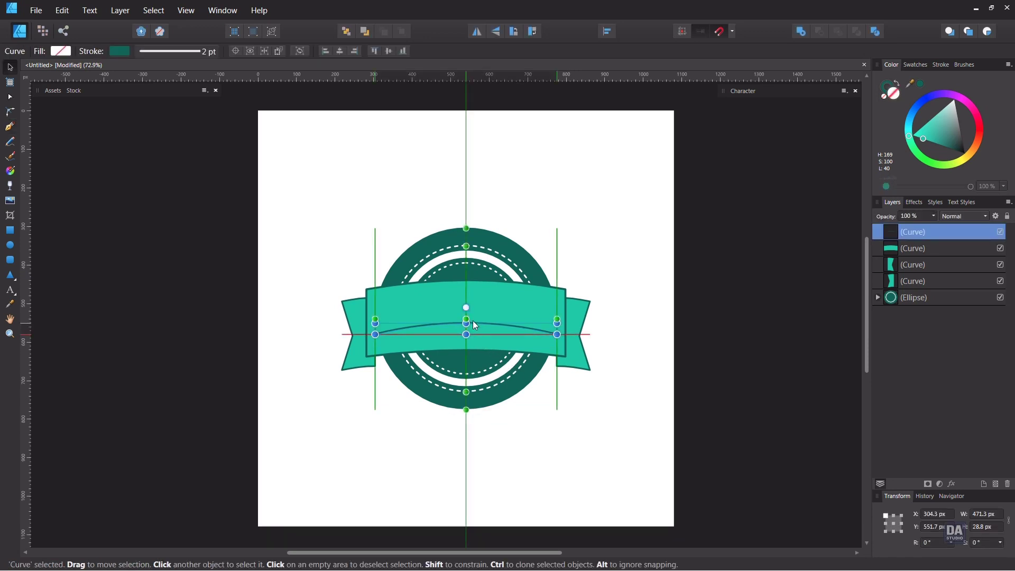
pyautogui.click(560, 414)
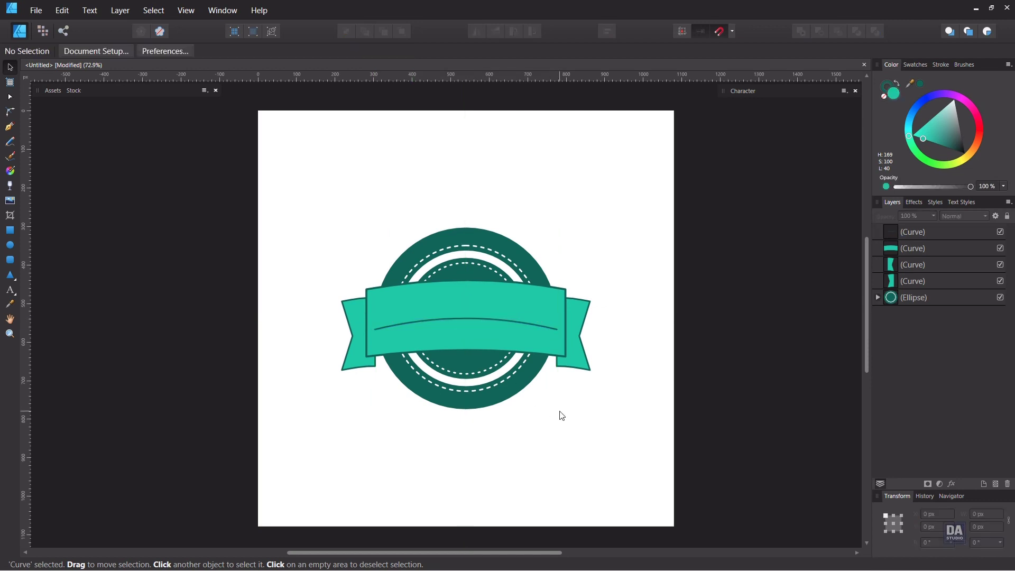
pyautogui.click(539, 333)
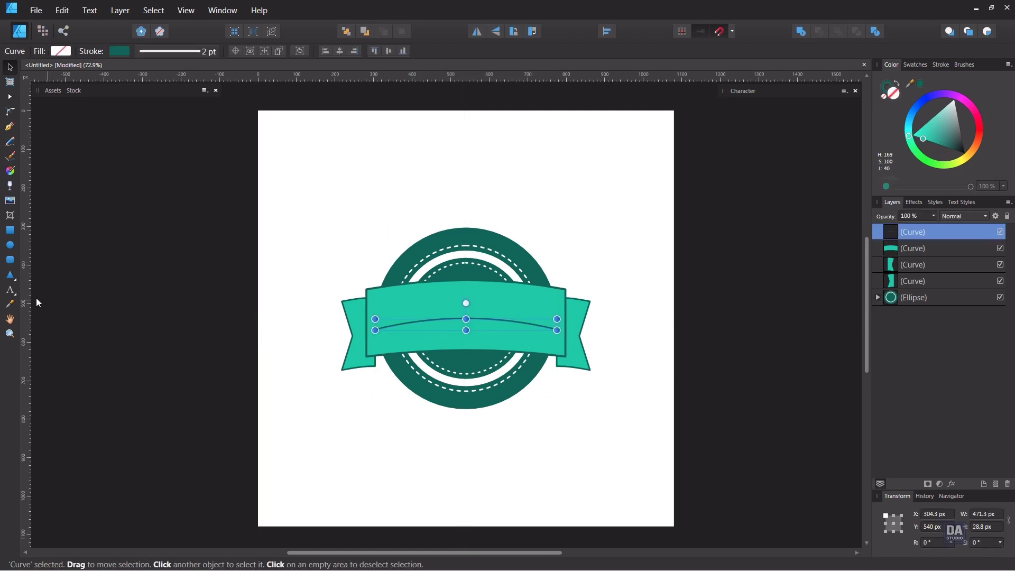
# Type RETRO as path text along the banner curve and centre it on the arc.
pyautogui.click(10, 290)
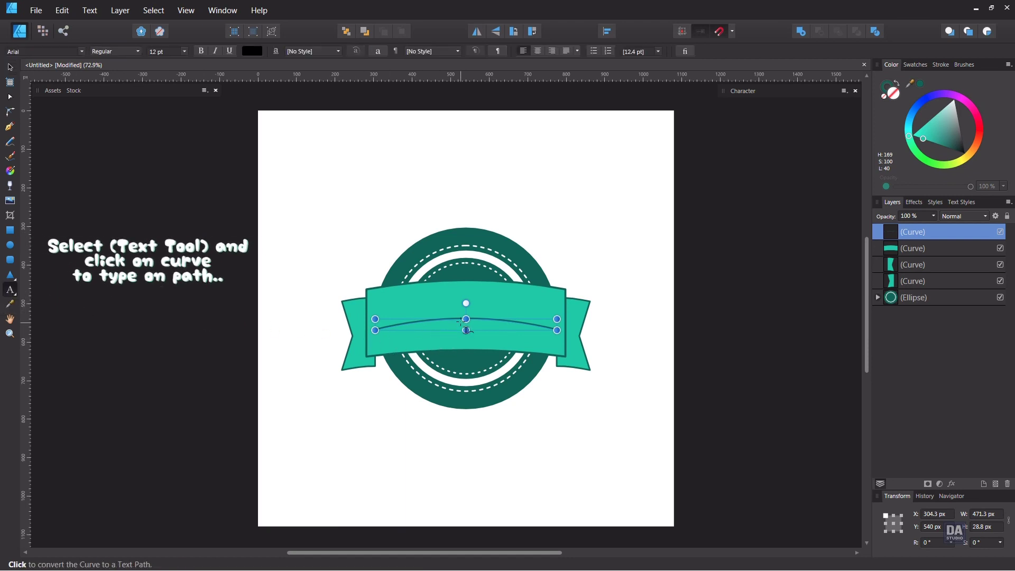
pyautogui.click(394, 329)
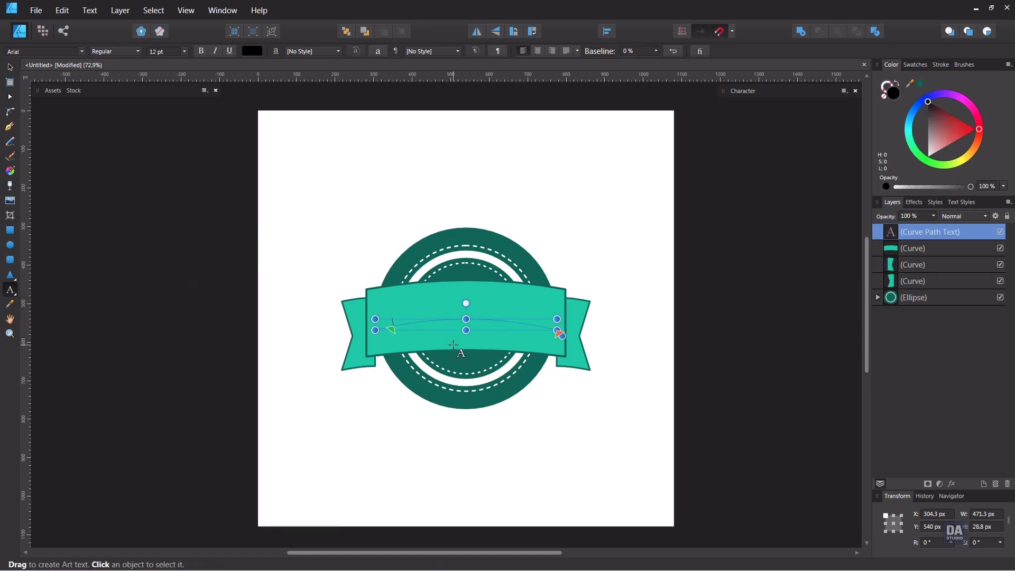
pyautogui.write('RE')
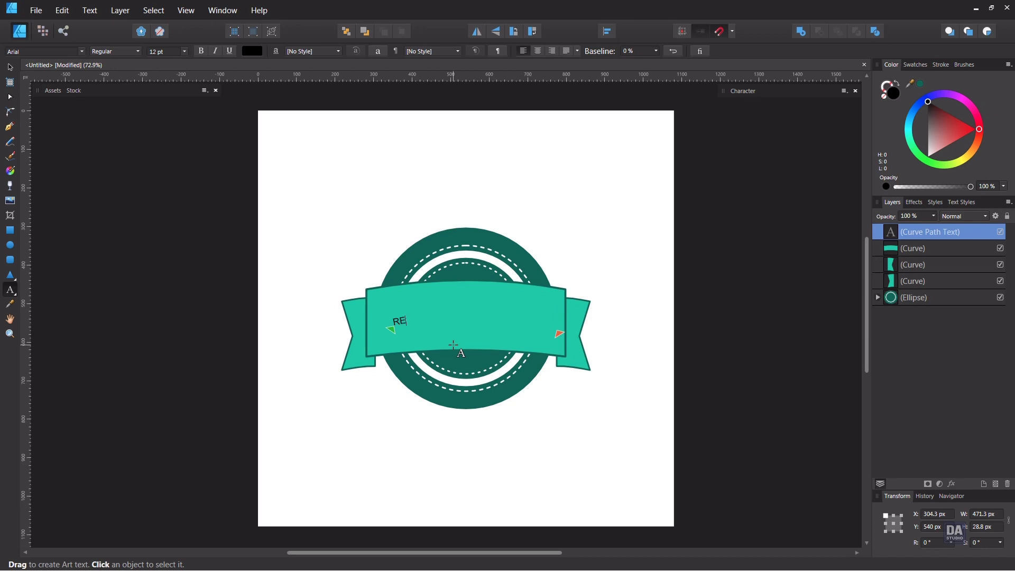
pyautogui.write('TRO')
pyautogui.moveTo(391, 330); pyautogui.dragTo(372, 333)
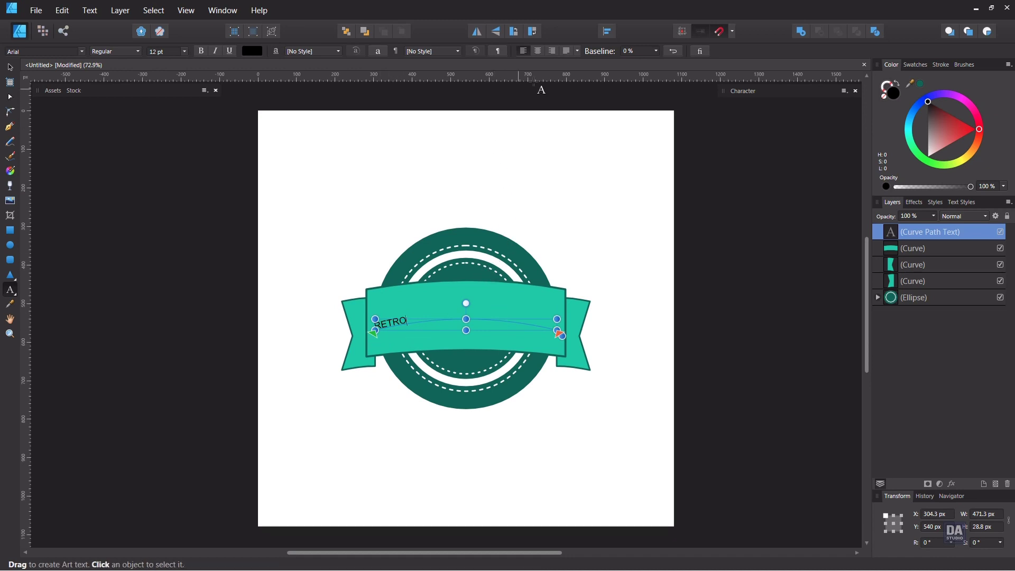
pyautogui.click(538, 51)
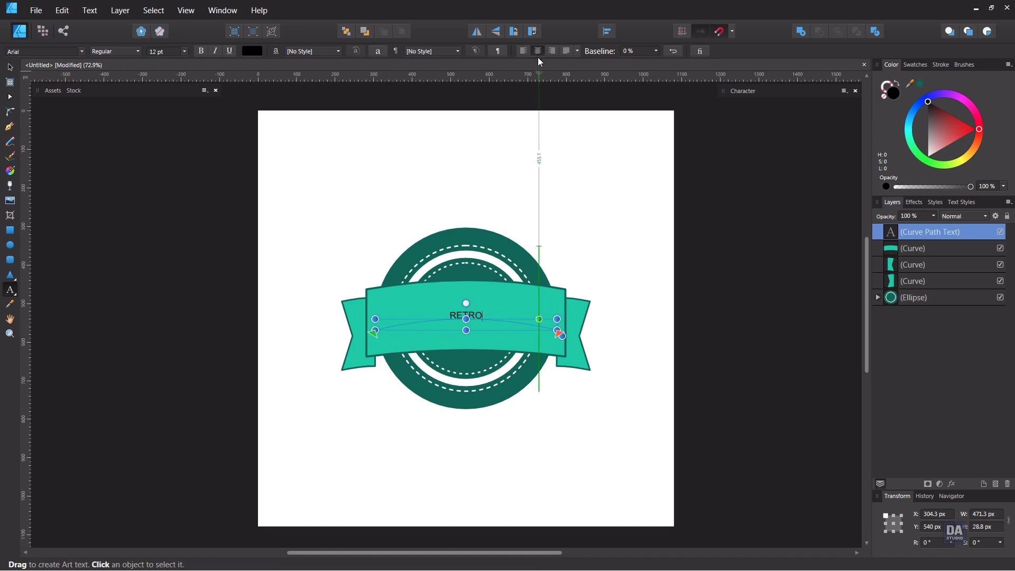
pyautogui.click(12, 68)
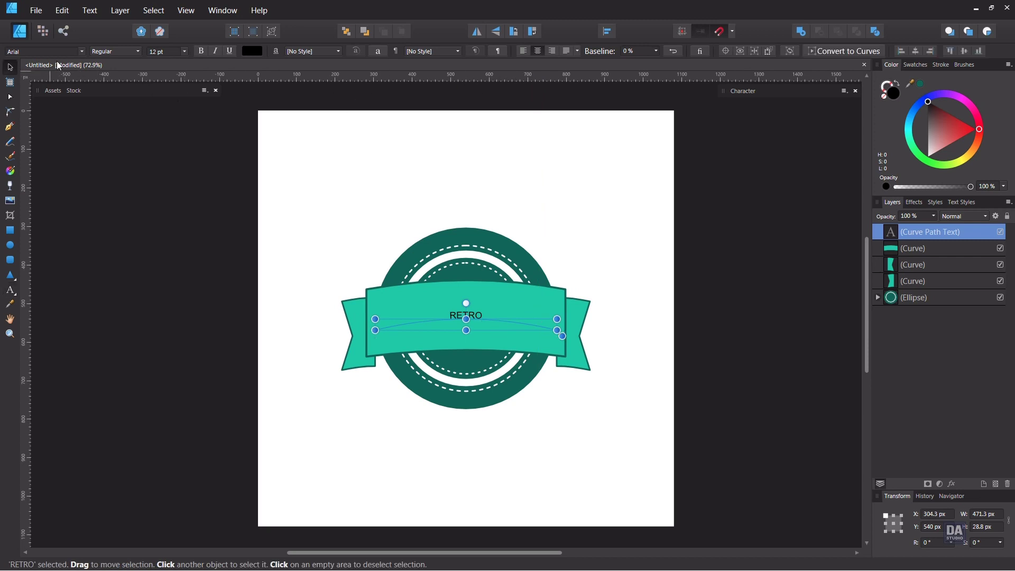
pyautogui.click(84, 50)
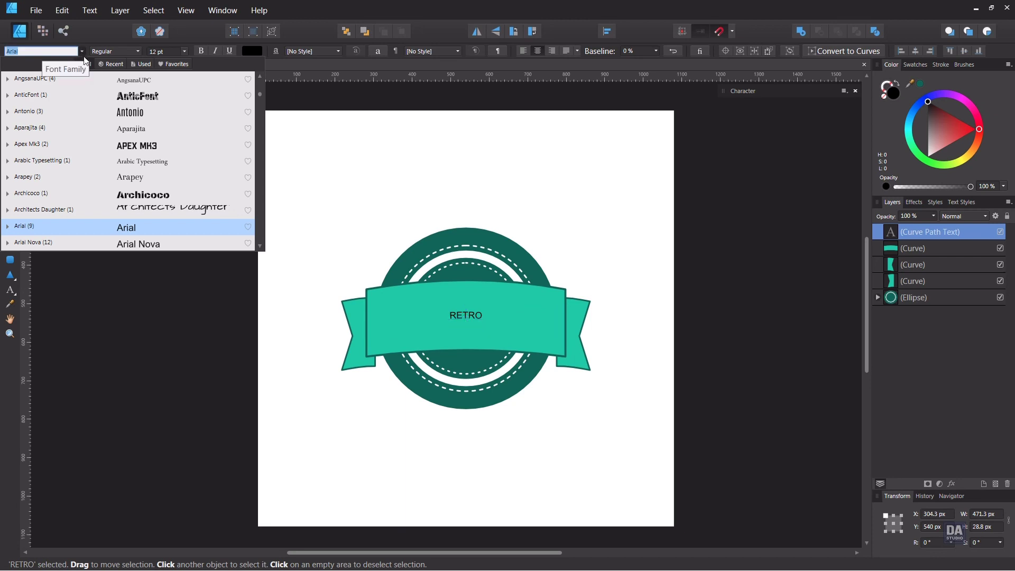
# Set RETRO in Bauhaus 93 at 58 pt.
pyautogui.scroll(-3, 163, 195)
pyautogui.scroll(-4, 163, 196)
pyautogui.scroll(-1, 164, 196)
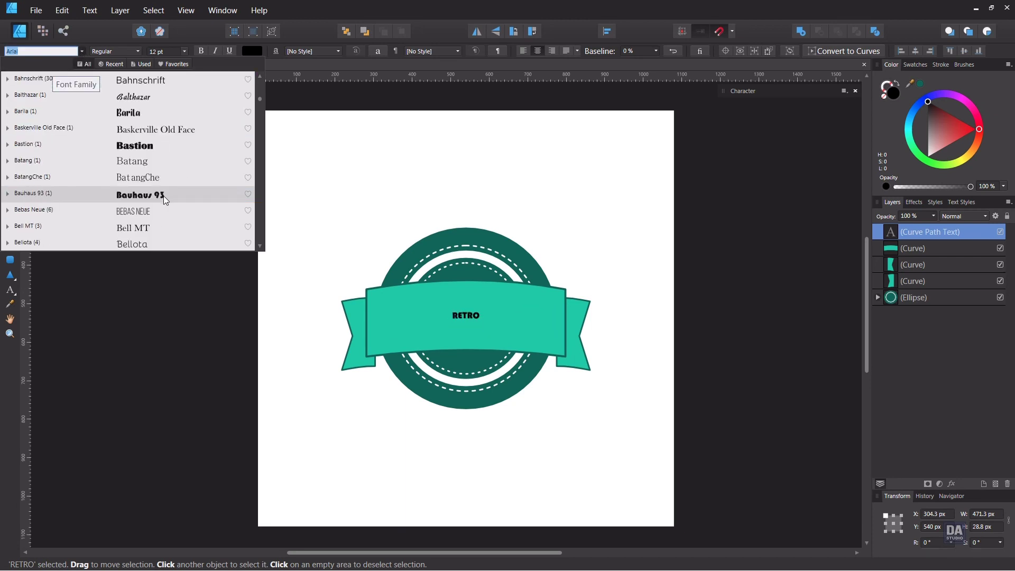
pyautogui.click(166, 195)
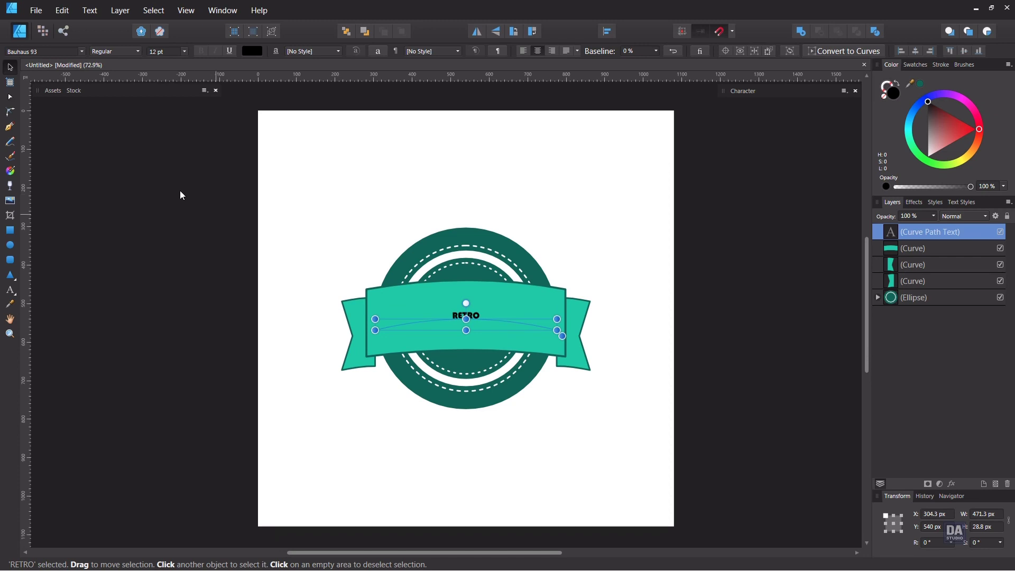
pyautogui.scroll(3, 169, 51)
pyautogui.scroll(7, 169, 51)
pyautogui.scroll(8, 169, 51)
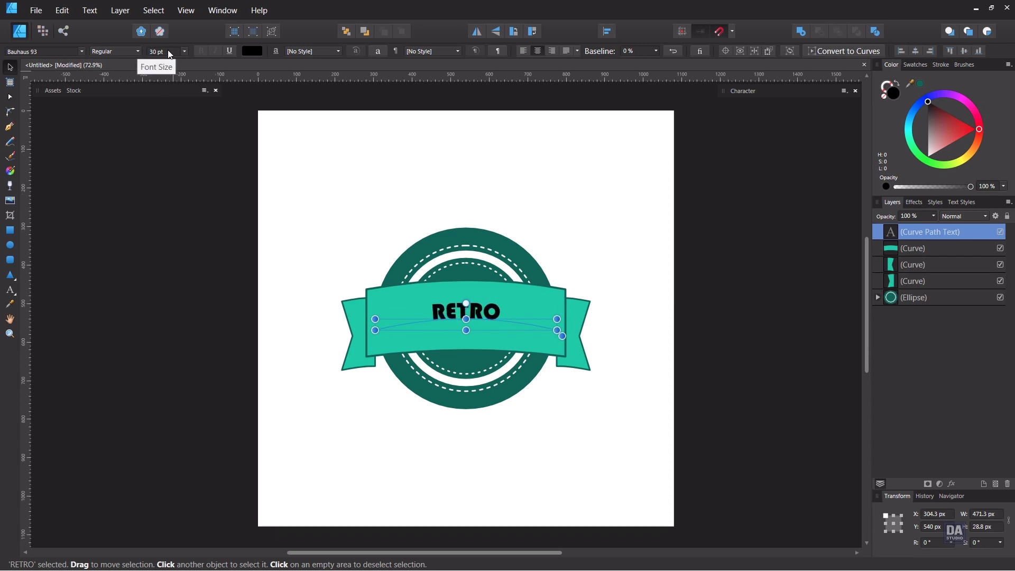
pyautogui.scroll(8, 169, 51)
pyautogui.scroll(4, 171, 54)
pyautogui.scroll(5, 170, 54)
pyautogui.scroll(6, 170, 54)
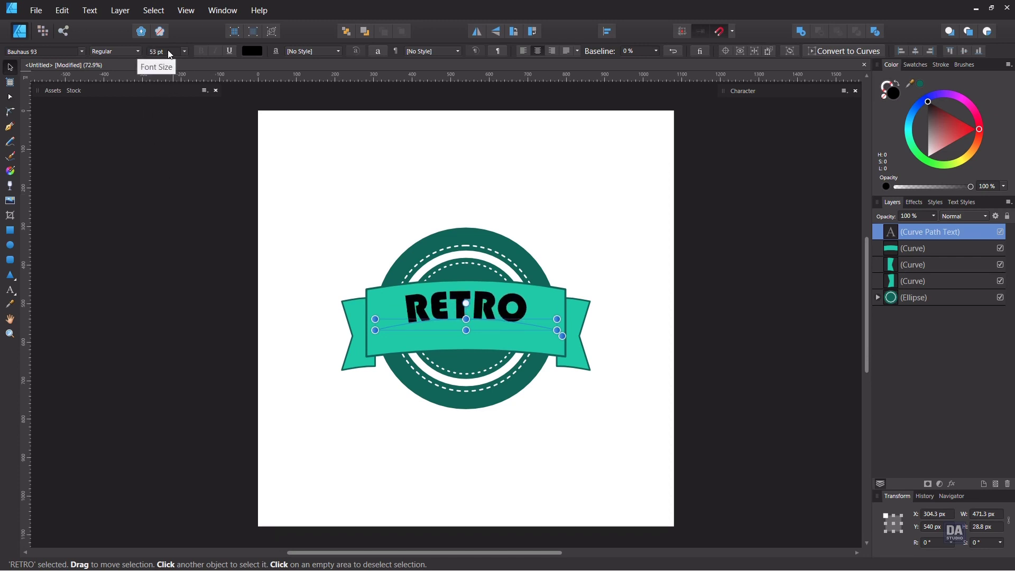
pyautogui.scroll(-2, 170, 54)
pyautogui.scroll(1, 171, 55)
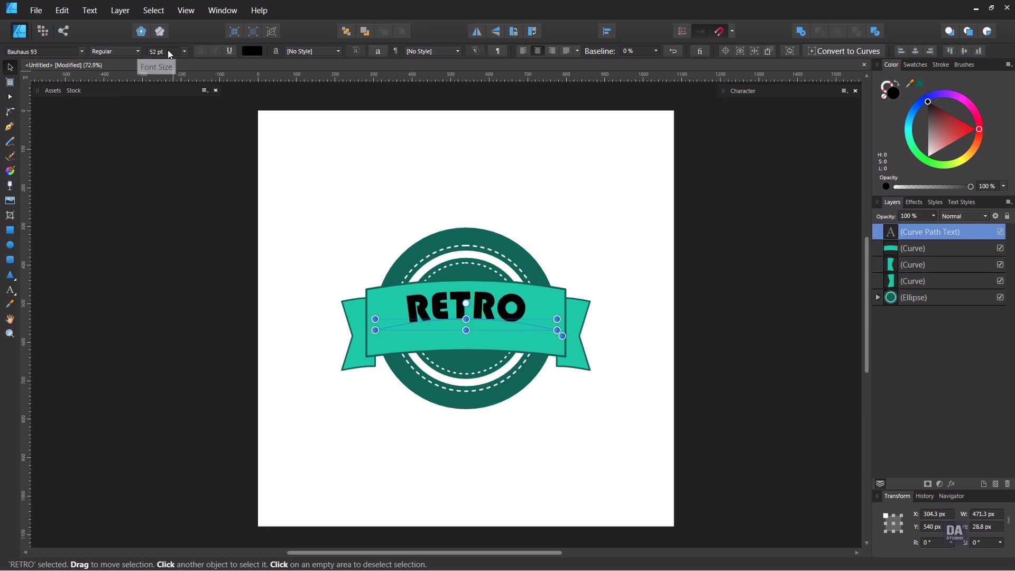
# Give RETRO a 25% baseline shift so it sits centred in the banner.
pyautogui.click(656, 51)
pyautogui.moveTo(658, 62); pyautogui.dragTo(668, 60)
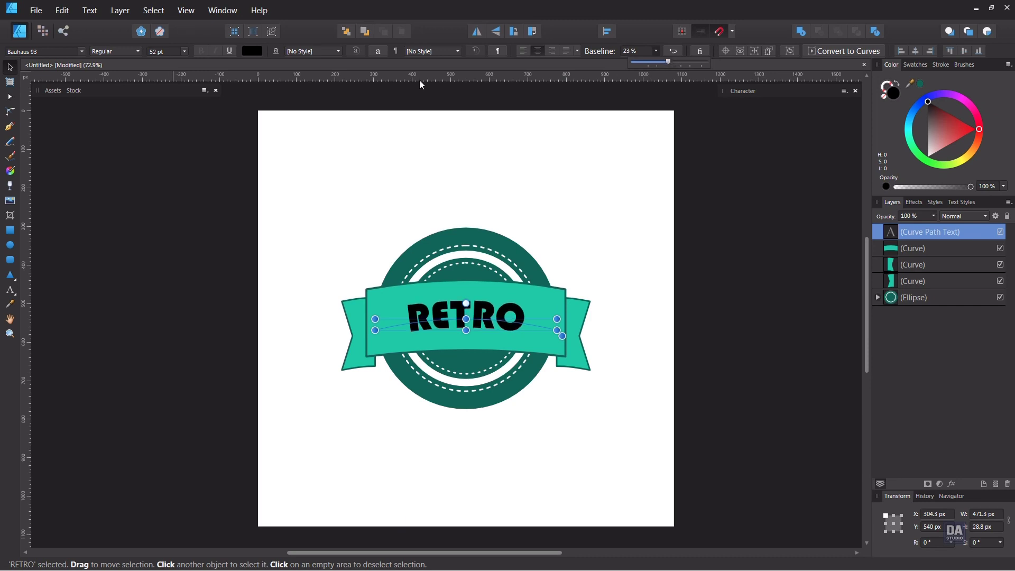
pyautogui.press('Up')
pyautogui.press('Up')
pyautogui.press('Up')
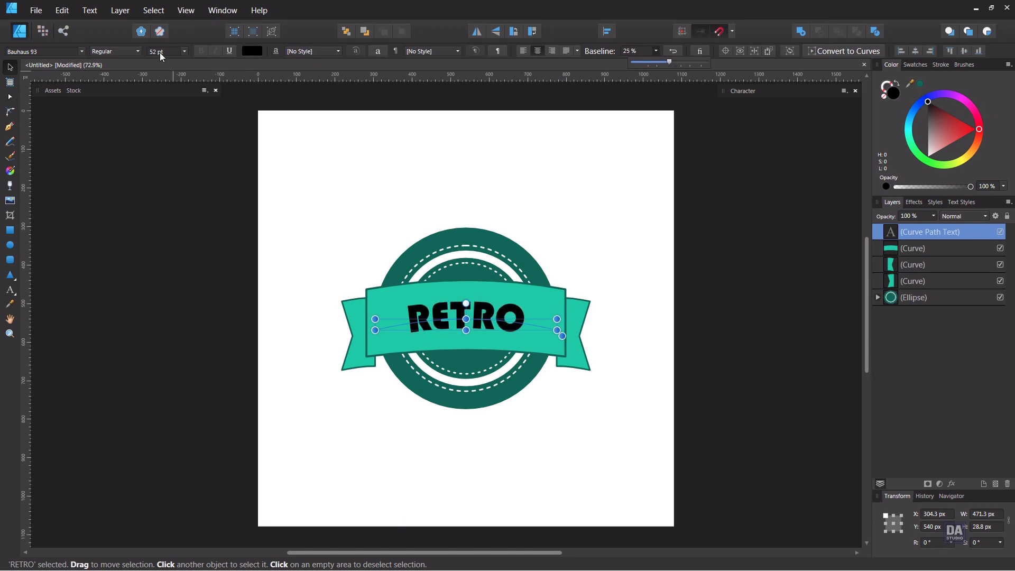
pyautogui.press('Down')
pyautogui.scroll(3, 158, 53)
pyautogui.scroll(4, 161, 57)
pyautogui.scroll(-1, 160, 58)
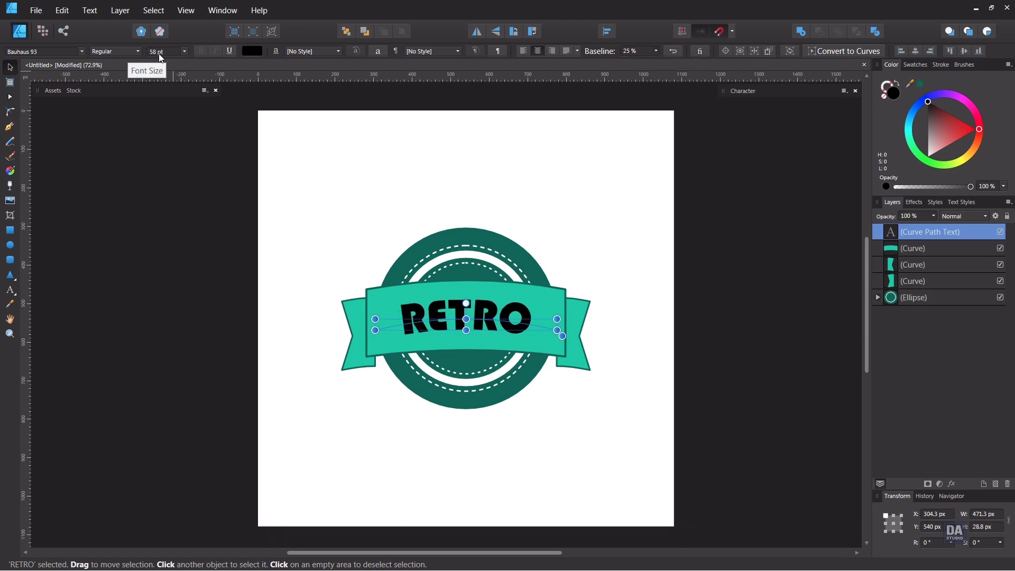
# Make RETRO's fill white and give it a 2 pt dark green outline.
pyautogui.click(252, 51)
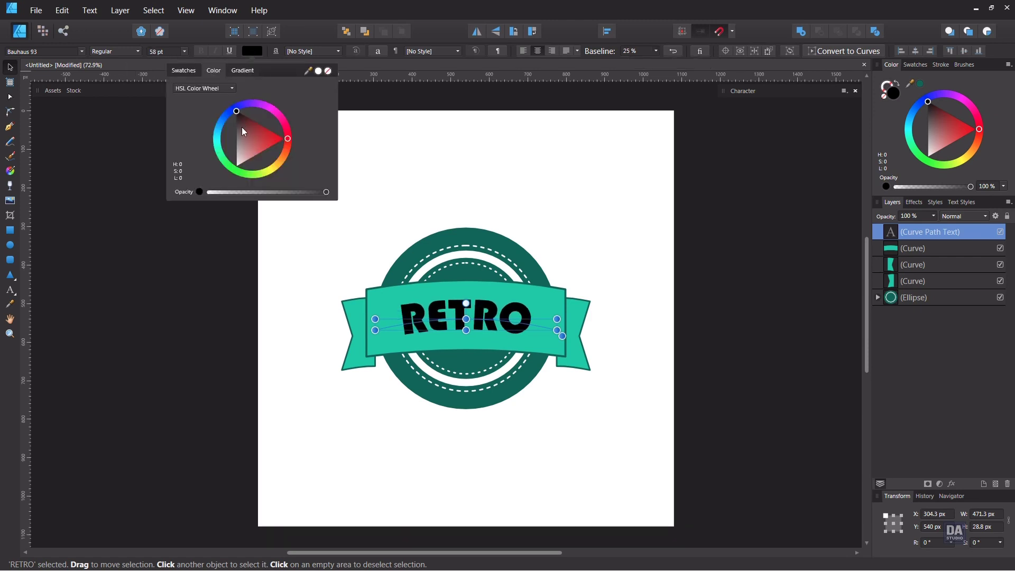
pyautogui.moveTo(242, 128); pyautogui.dragTo(228, 191)
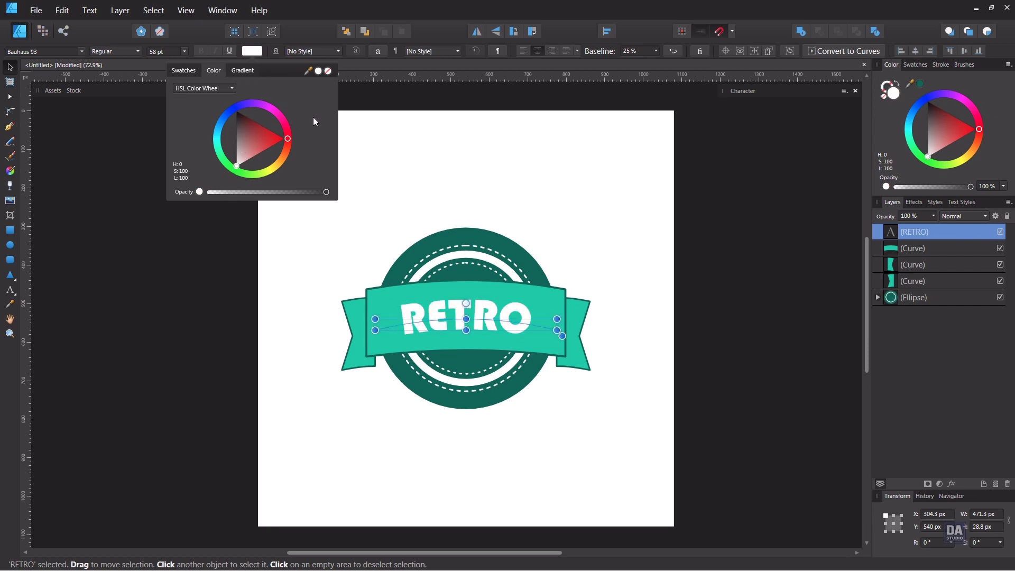
pyautogui.click(376, 66)
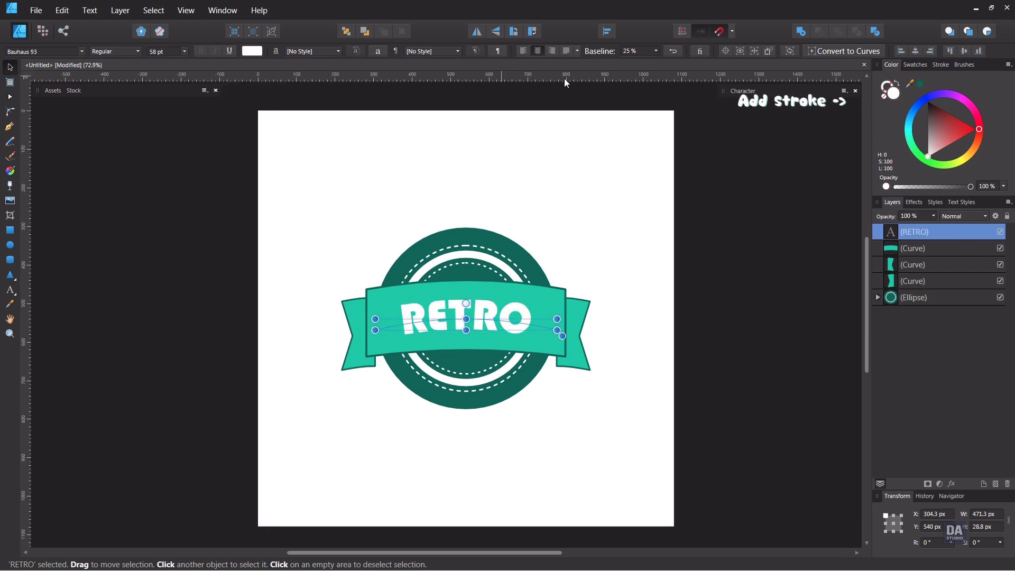
pyautogui.click(920, 87)
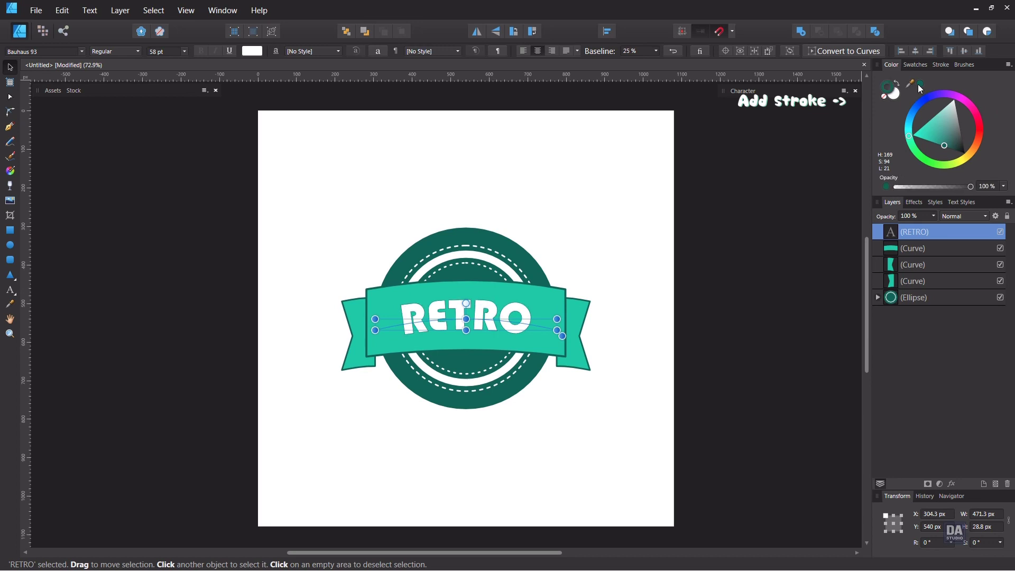
pyautogui.click(944, 66)
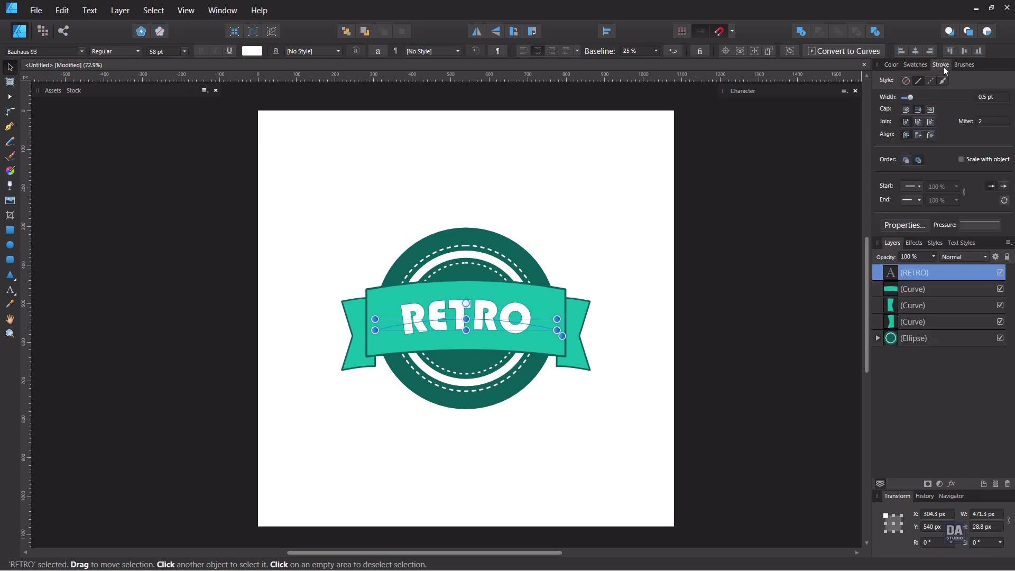
pyautogui.write('2')
pyautogui.press('Return')
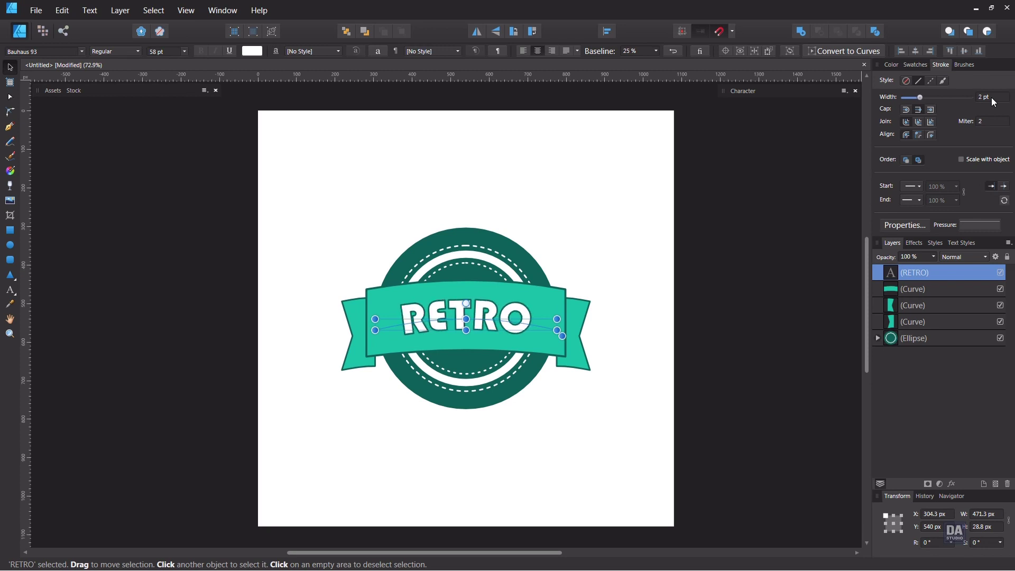
pyautogui.click(748, 290)
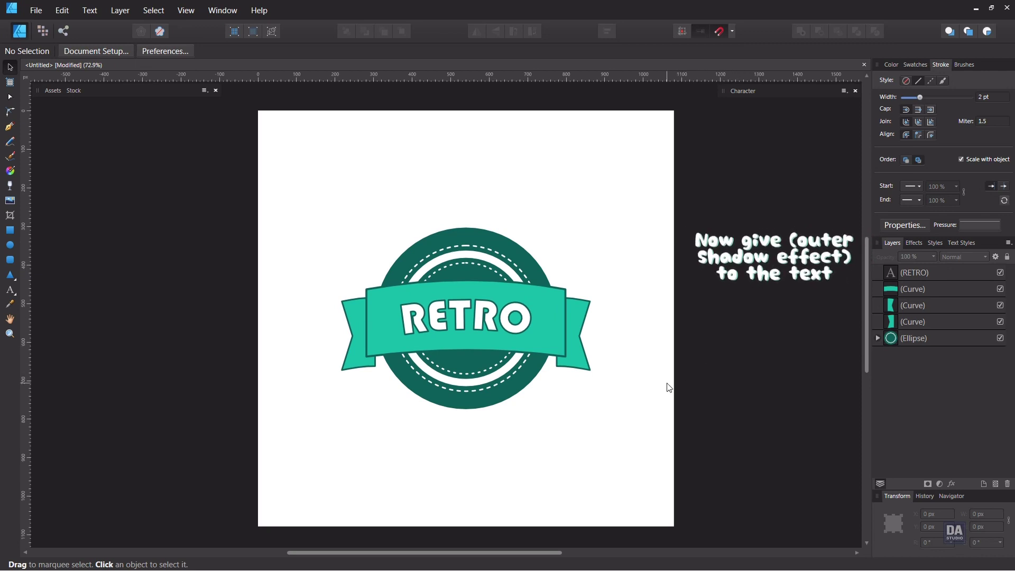
# Enable an Outer Shadow on RETRO, coloured with dark green sampled from the badge.
pyautogui.click(447, 317)
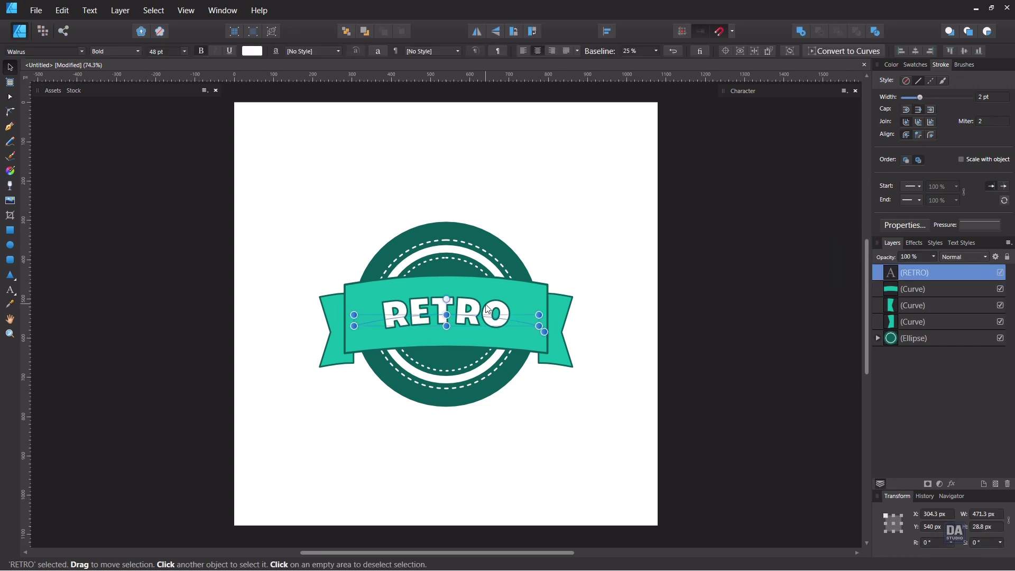
pyautogui.keyDown('ctrl'); pyautogui.scroll(5, 448, 315); pyautogui.keyUp('ctrl')
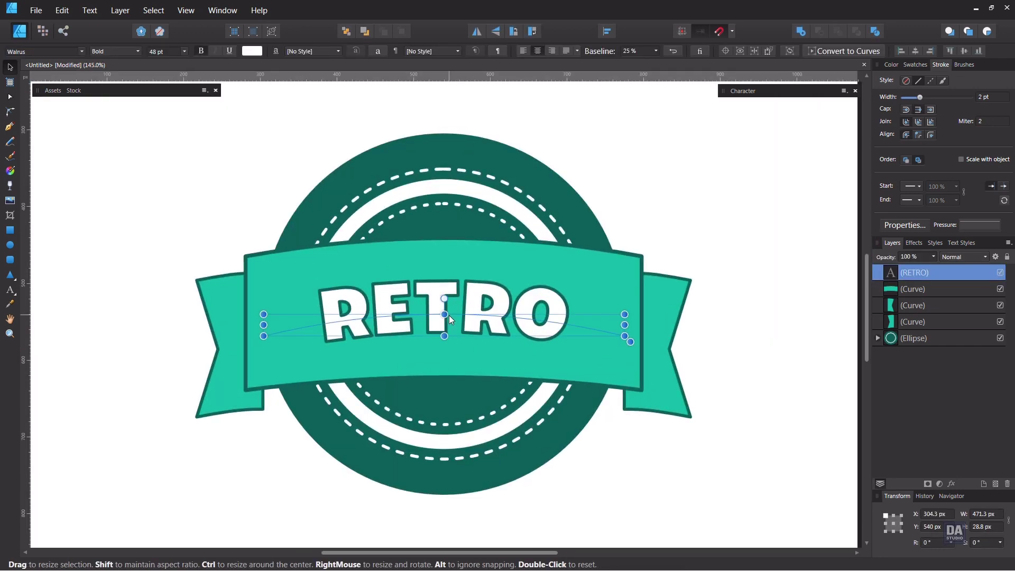
pyautogui.keyDown('ctrl'); pyautogui.scroll(1, 449, 315); pyautogui.keyUp('ctrl')
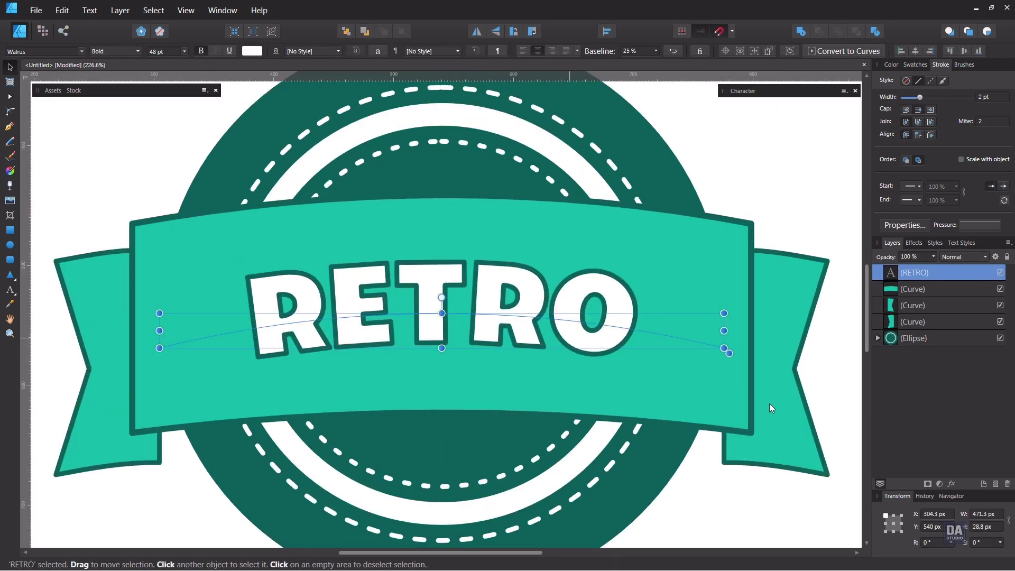
pyautogui.click(953, 485)
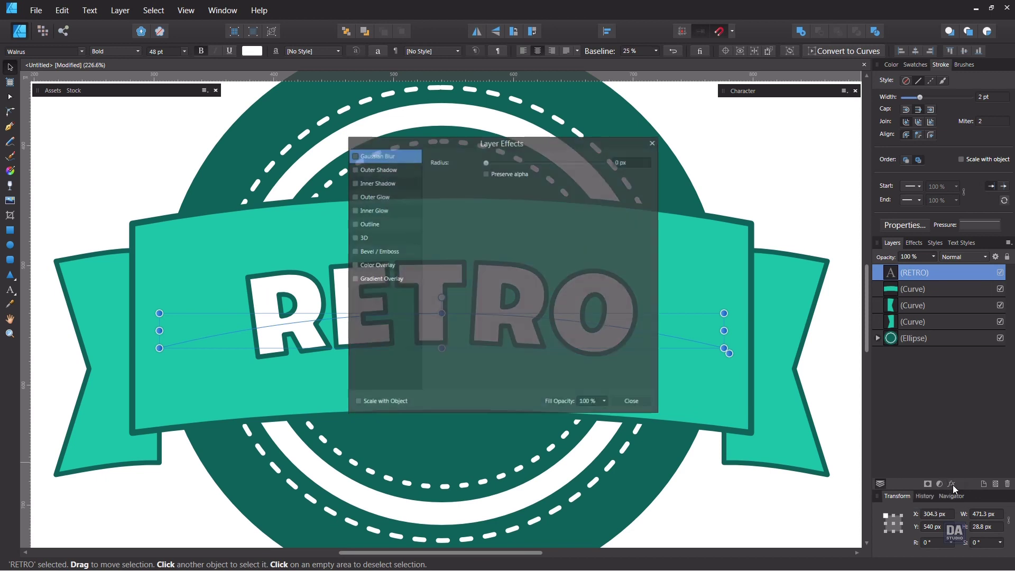
pyautogui.moveTo(504, 148); pyautogui.dragTo(838, 185)
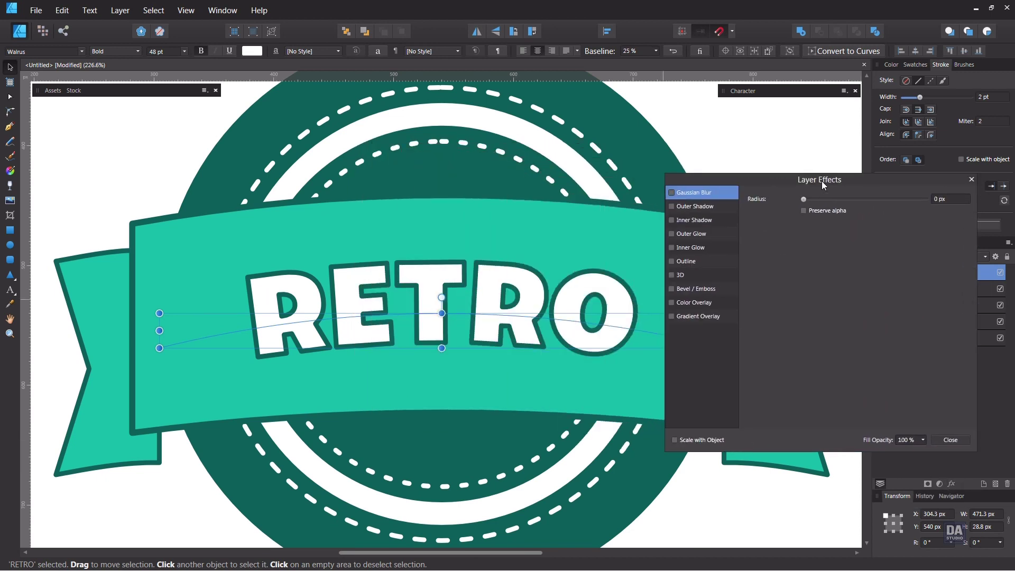
pyautogui.click(743, 209)
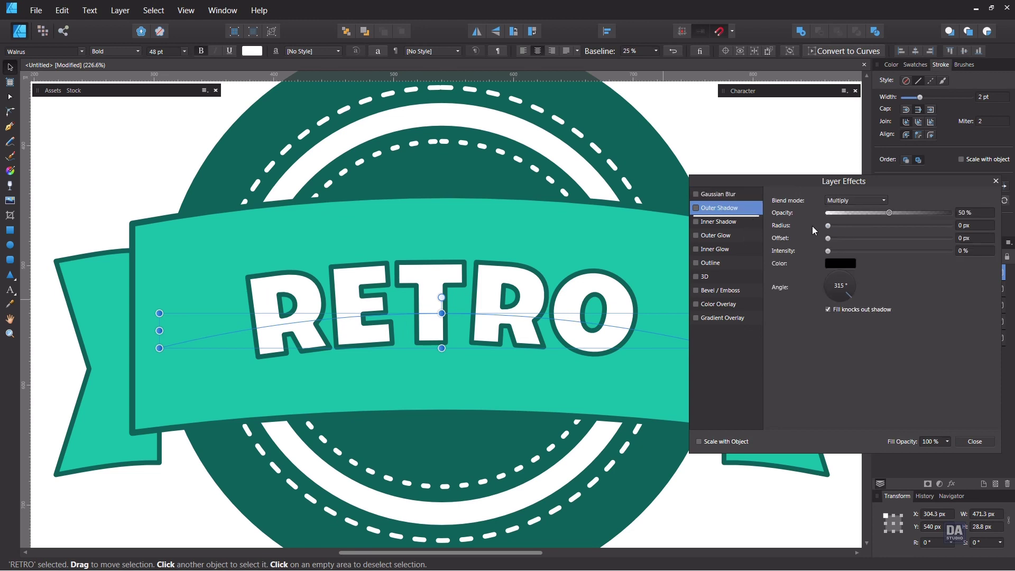
pyautogui.click(842, 264)
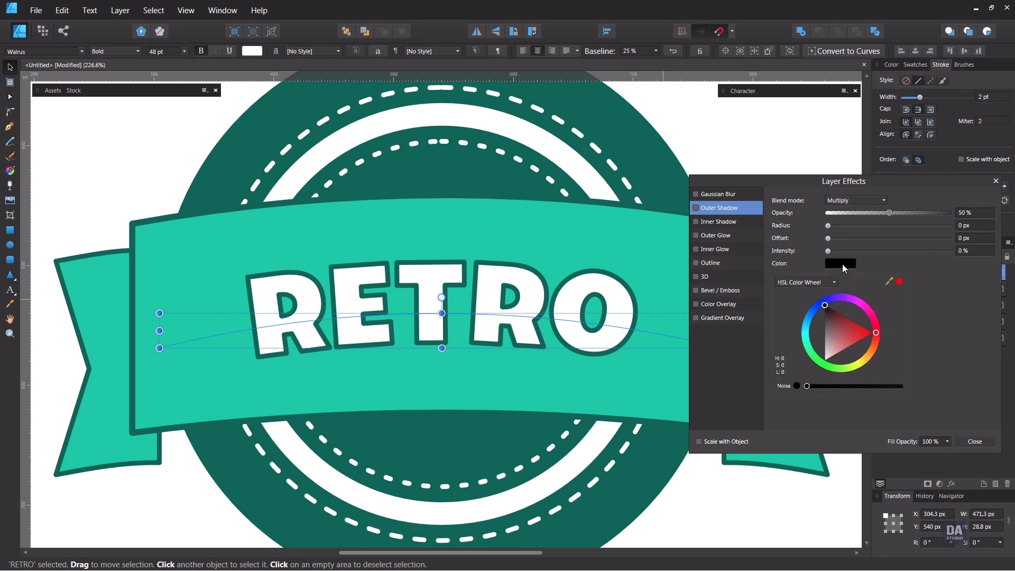
pyautogui.moveTo(889, 283); pyautogui.dragTo(672, 182)
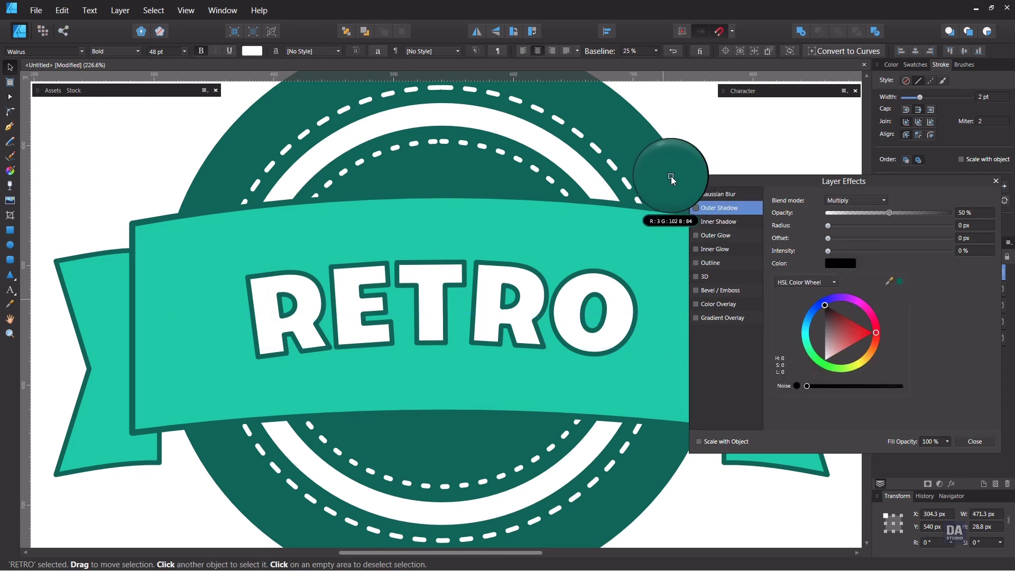
pyautogui.click(900, 281)
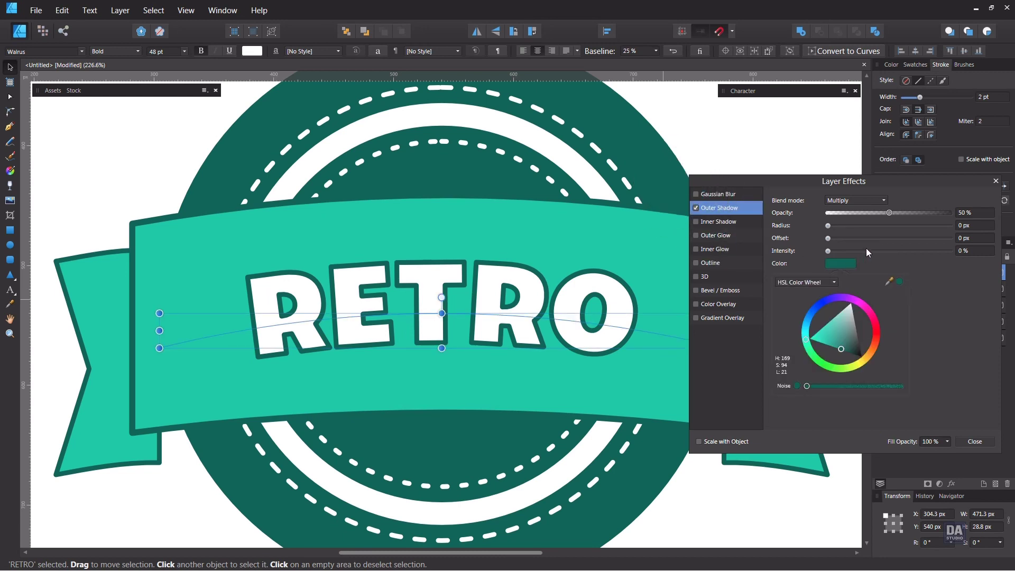
# Set the shadow to a 270° angle, Normal blend, 100% opacity, small offset and stronger intensity.
pyautogui.moveTo(832, 226)
pyautogui.mouseDown()
pyautogui.moveTo(864, 225)
pyautogui.moveTo(828, 225)
pyautogui.moveTo(867, 239)
pyautogui.mouseUp()
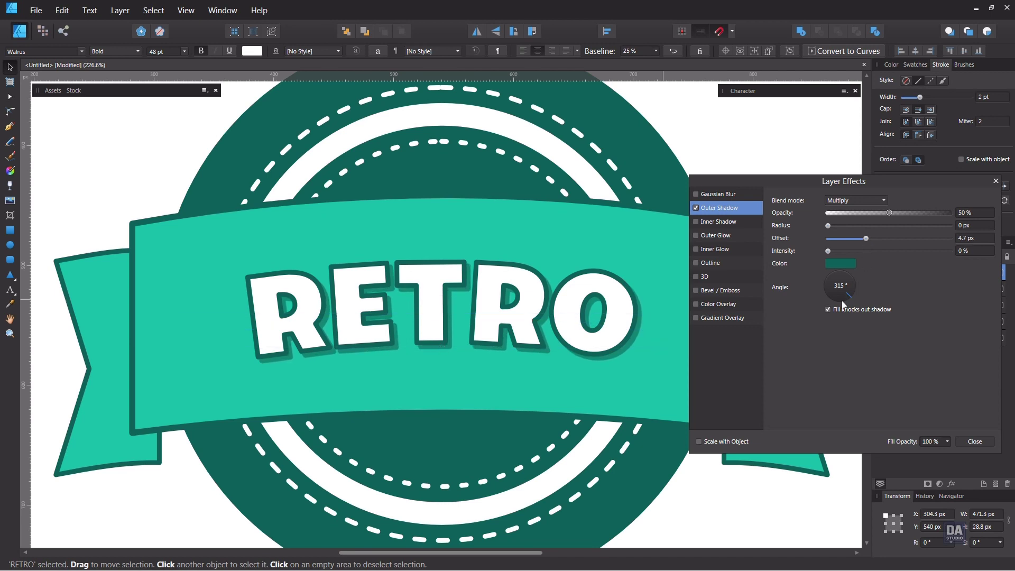
pyautogui.moveTo(843, 305); pyautogui.dragTo(842, 306)
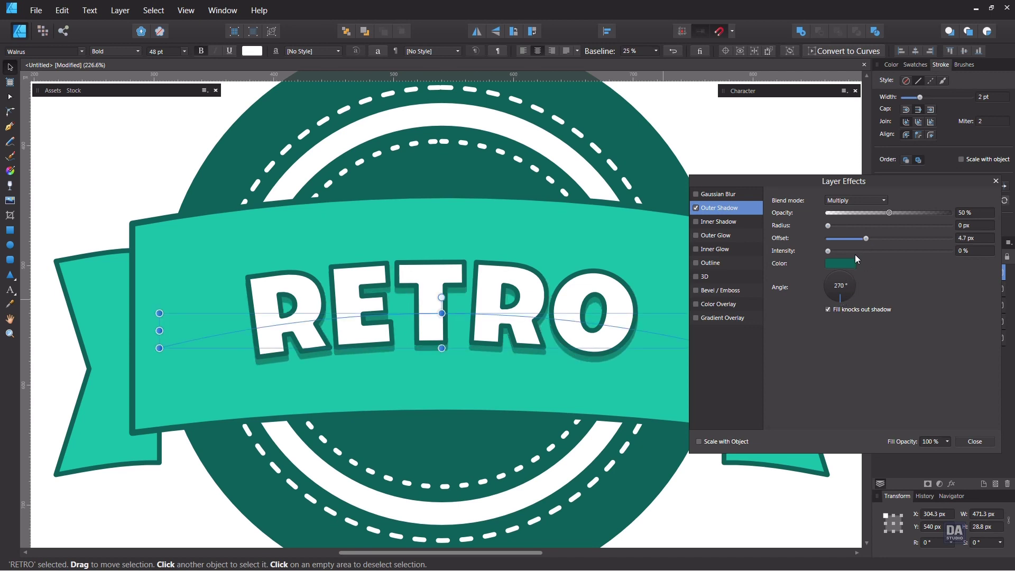
pyautogui.moveTo(867, 241)
pyautogui.mouseDown()
pyautogui.moveTo(934, 214)
pyautogui.moveTo(925, 217)
pyautogui.mouseUp()
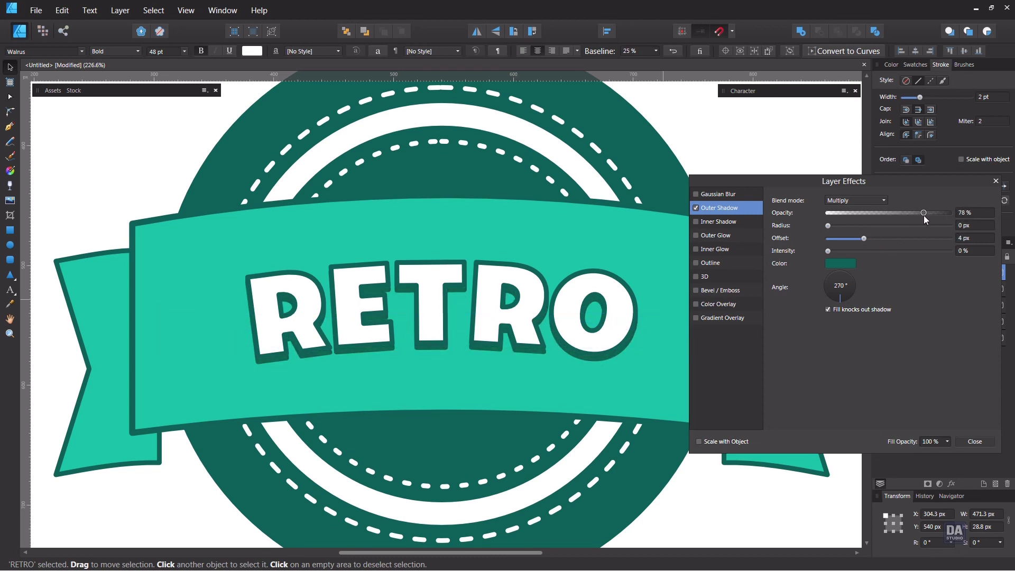
pyautogui.click(864, 202)
pyautogui.click(869, 215)
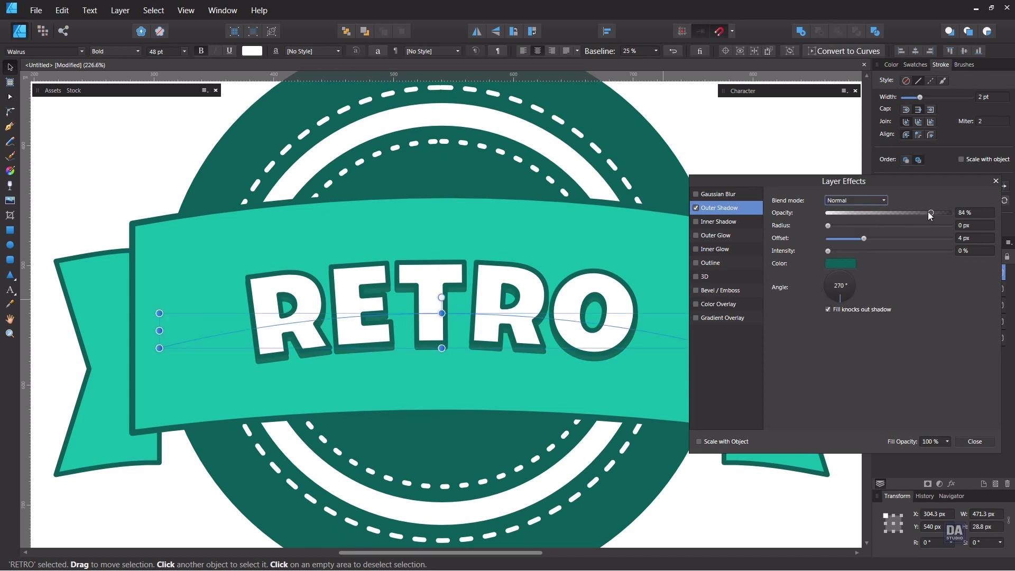
pyautogui.moveTo(931, 214); pyautogui.dragTo(971, 221)
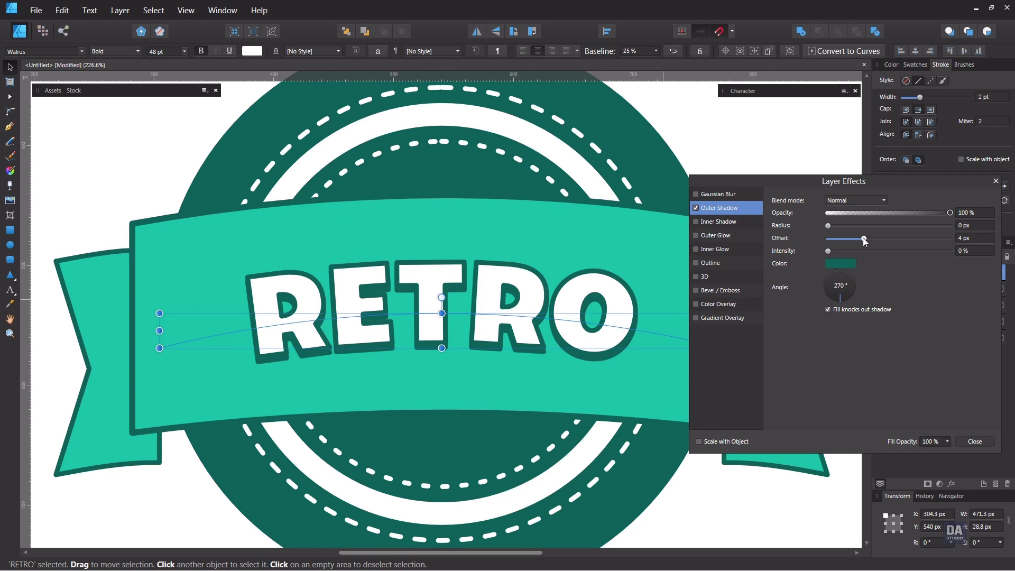
pyautogui.moveTo(864, 239); pyautogui.dragTo(860, 239)
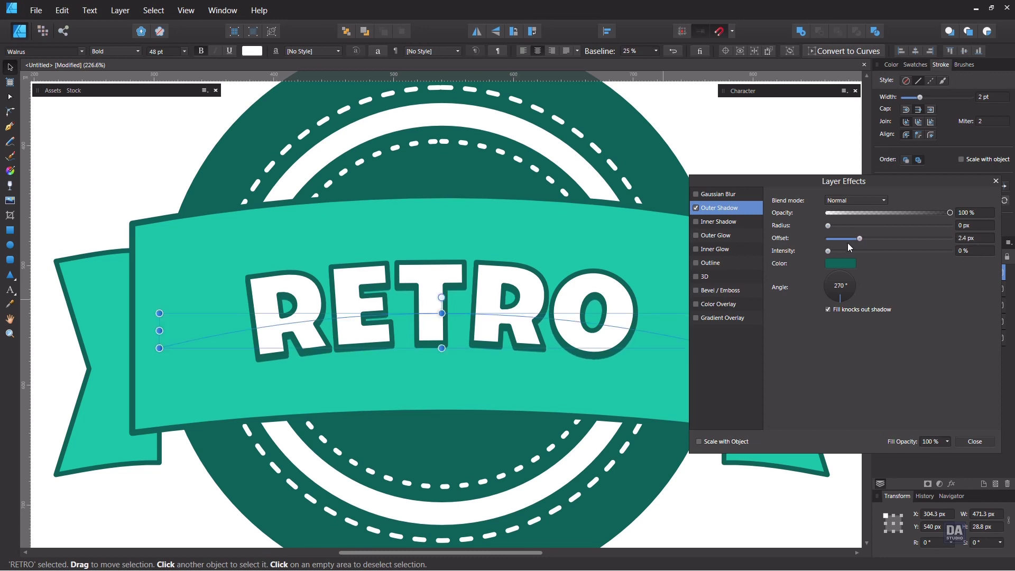
pyautogui.moveTo(834, 253)
pyautogui.mouseDown()
pyautogui.moveTo(884, 253)
pyautogui.moveTo(795, 255)
pyautogui.moveTo(915, 257)
pyautogui.moveTo(829, 252)
pyautogui.moveTo(832, 226)
pyautogui.moveTo(855, 226)
pyautogui.mouseUp()
pyautogui.click(971, 442)
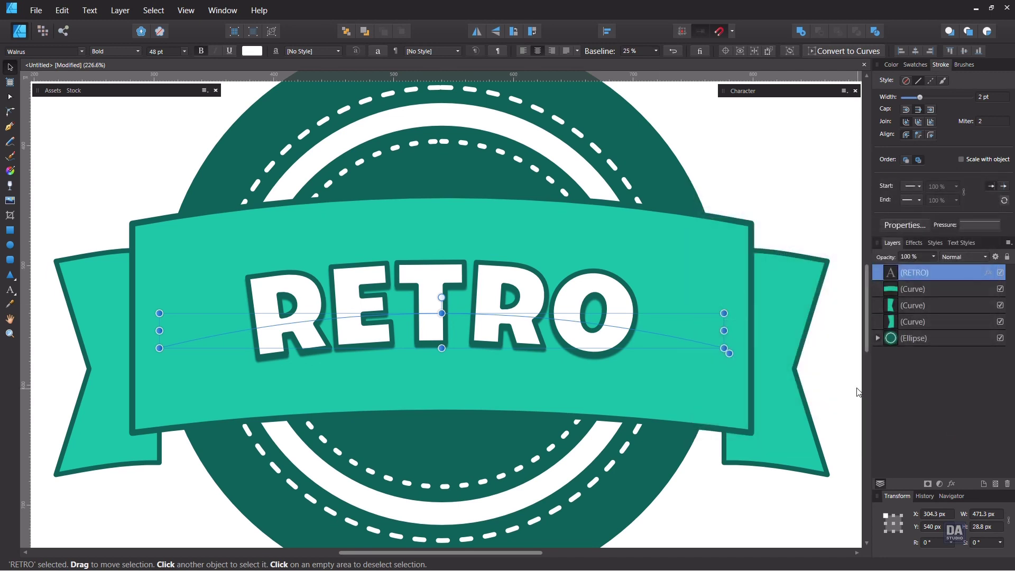
pyautogui.click(852, 385)
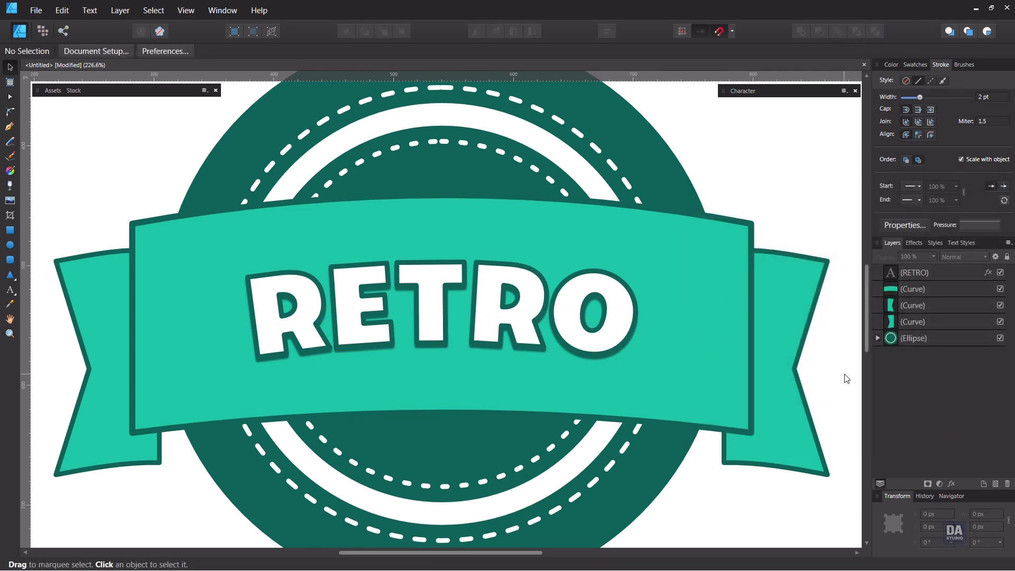
# Select the three ribbon pieces and thicken their outlines to 4 pt.
pyautogui.hotkey('ctrl', '0')
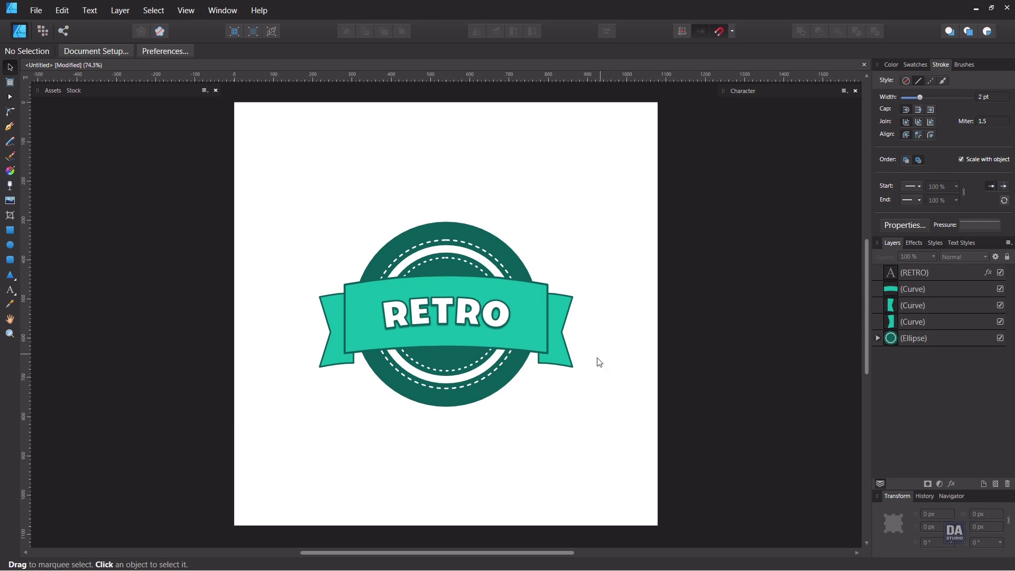
pyautogui.click(571, 353)
pyautogui.press('z')
pyautogui.click(519, 342)
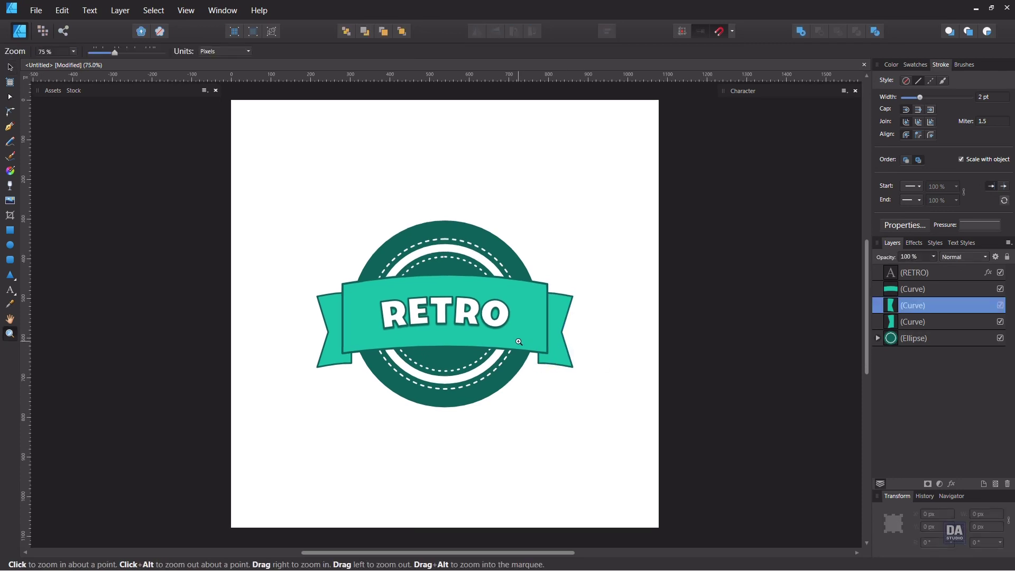
pyautogui.press('v')
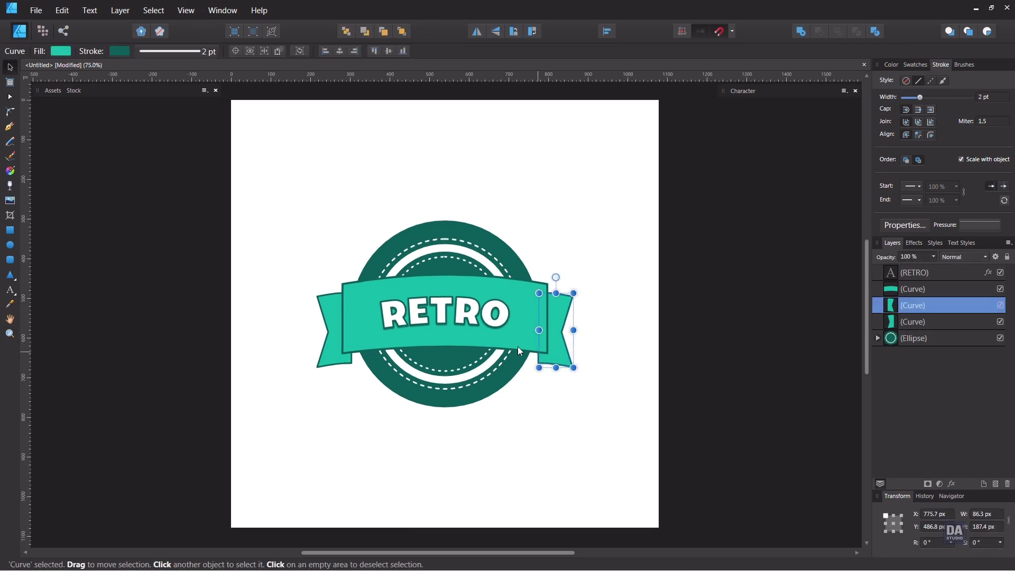
pyautogui.keyDown('shift'); pyautogui.click(518, 347); pyautogui.keyUp('shift')
pyautogui.keyDown('shift'); pyautogui.click(331, 349); pyautogui.keyUp('shift')
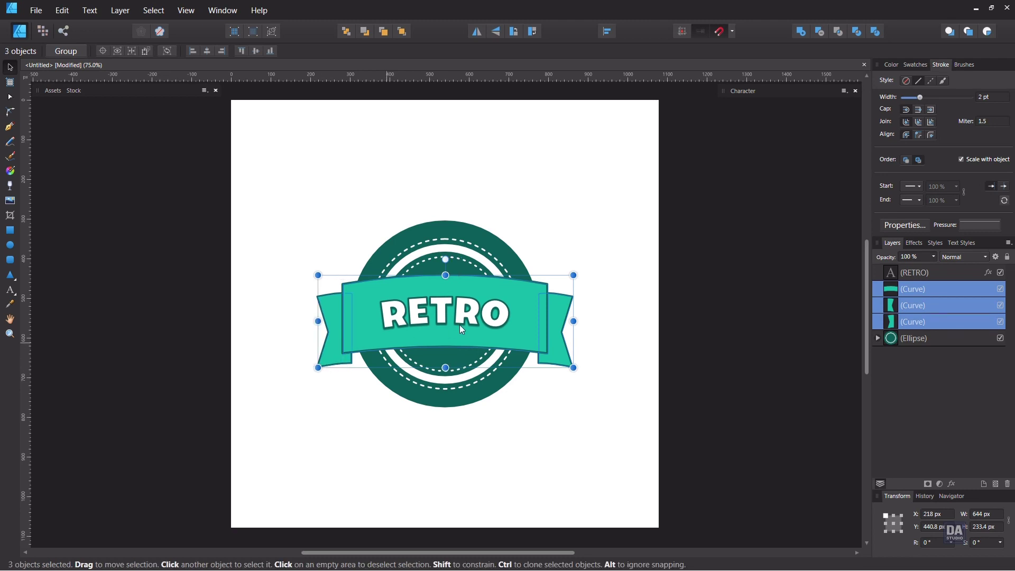
pyautogui.scroll(1, 989, 99)
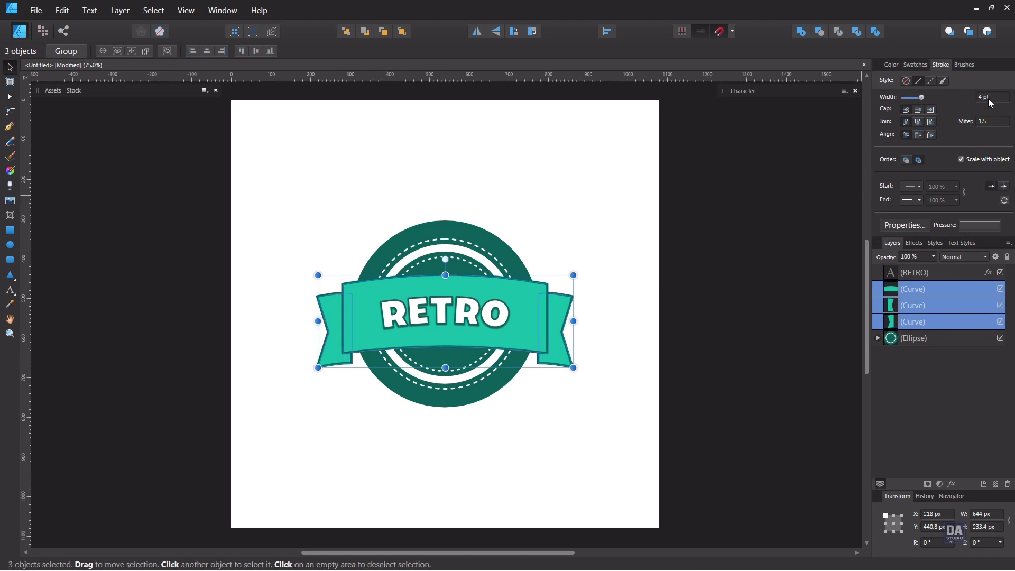
pyautogui.scroll(1, 988, 98)
# Deselect the ribbon and zoom in close on the centred badge.
pyautogui.click(717, 298)
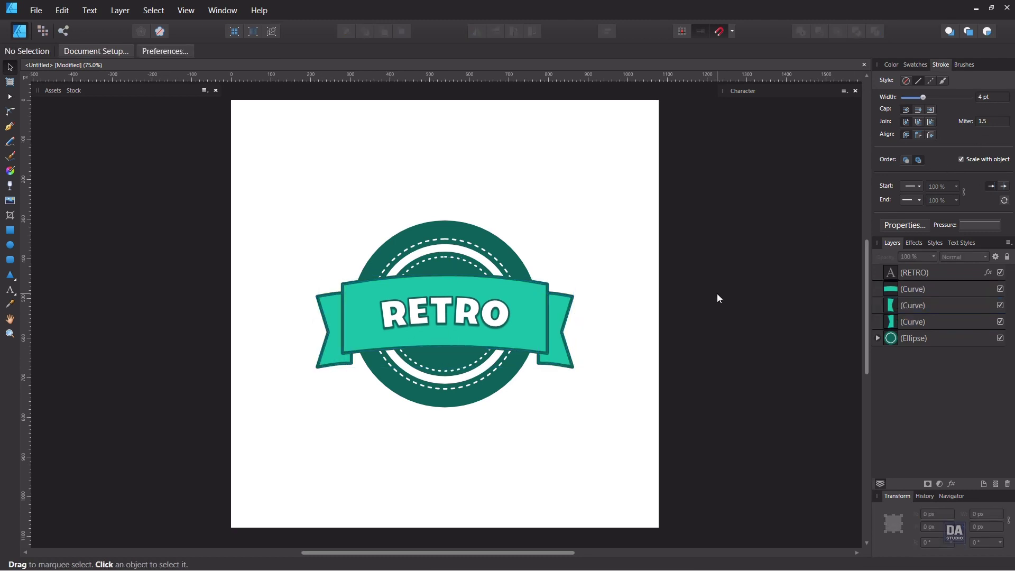
pyautogui.press('z')
pyautogui.moveTo(404, 294); pyautogui.dragTo(594, 319)
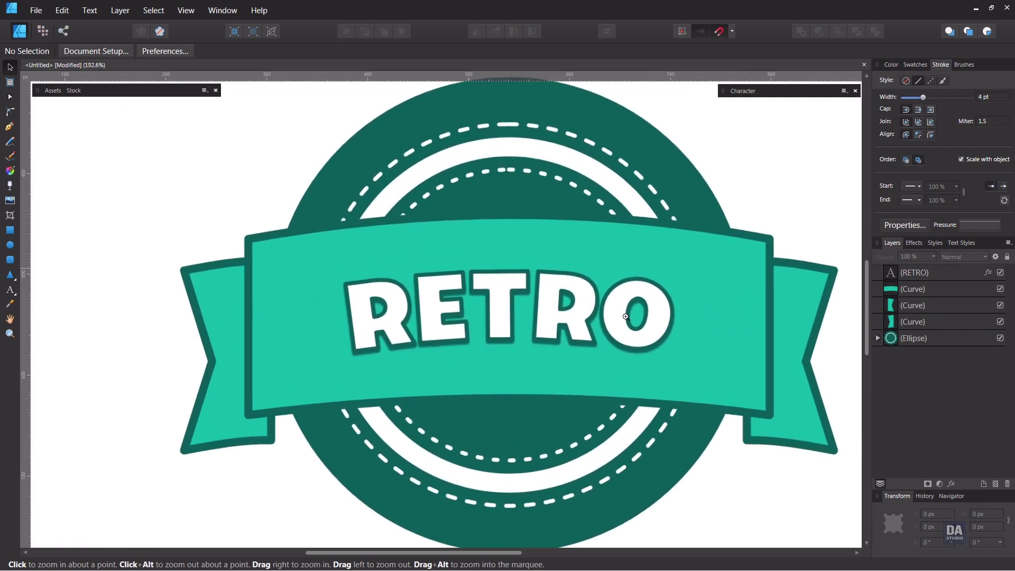
pyautogui.scroll(2, 626, 335)
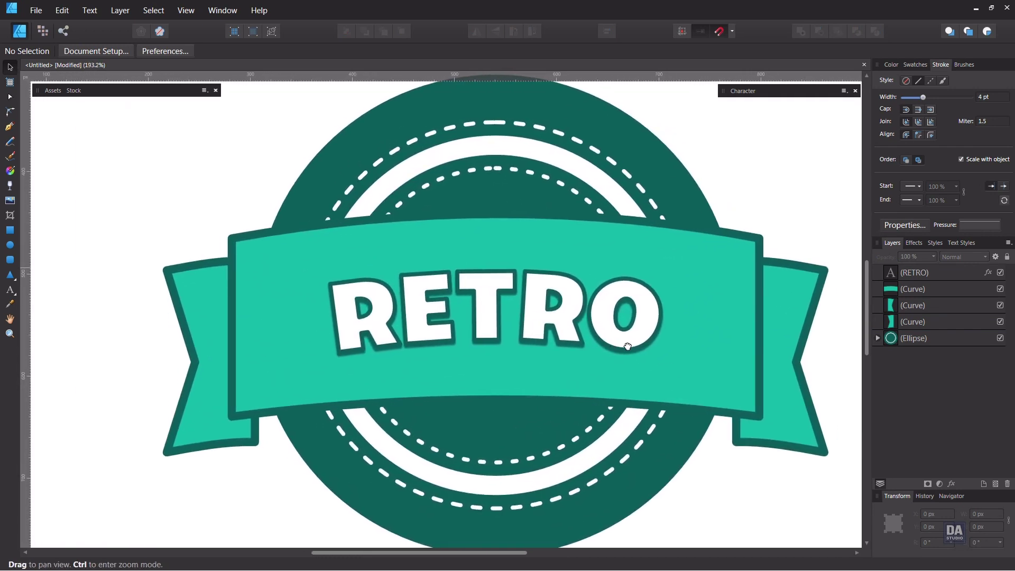
pyautogui.moveTo(623, 344); pyautogui.dragTo(608, 340)
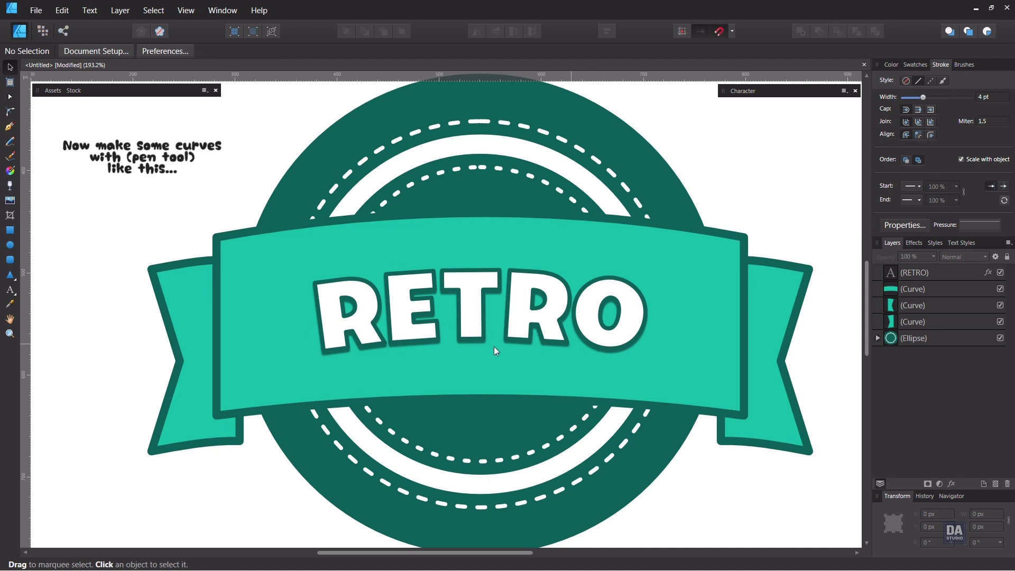
# Draw an upward-arched pen line across the ribbon band.
pyautogui.click(10, 128)
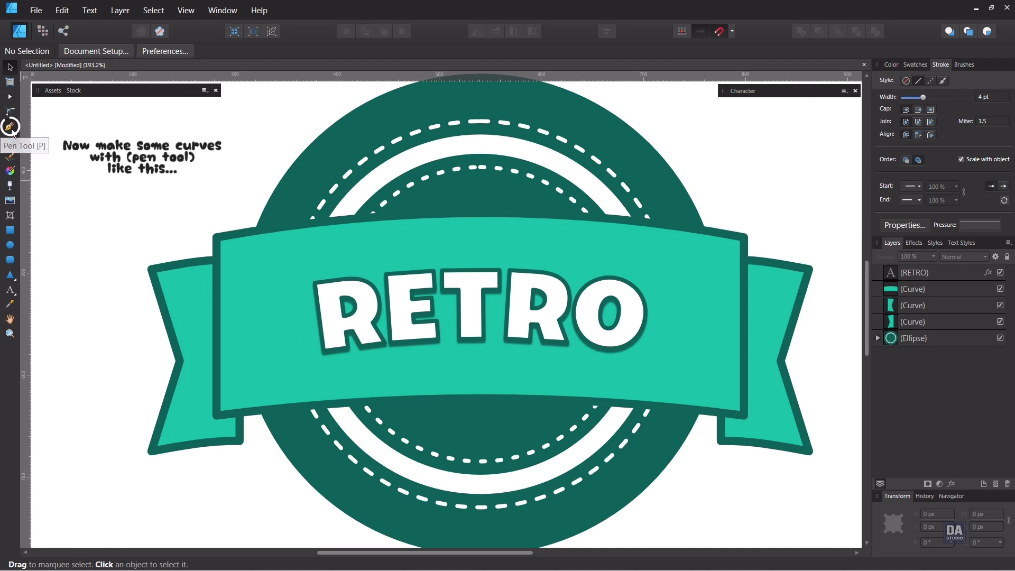
pyautogui.click(230, 259)
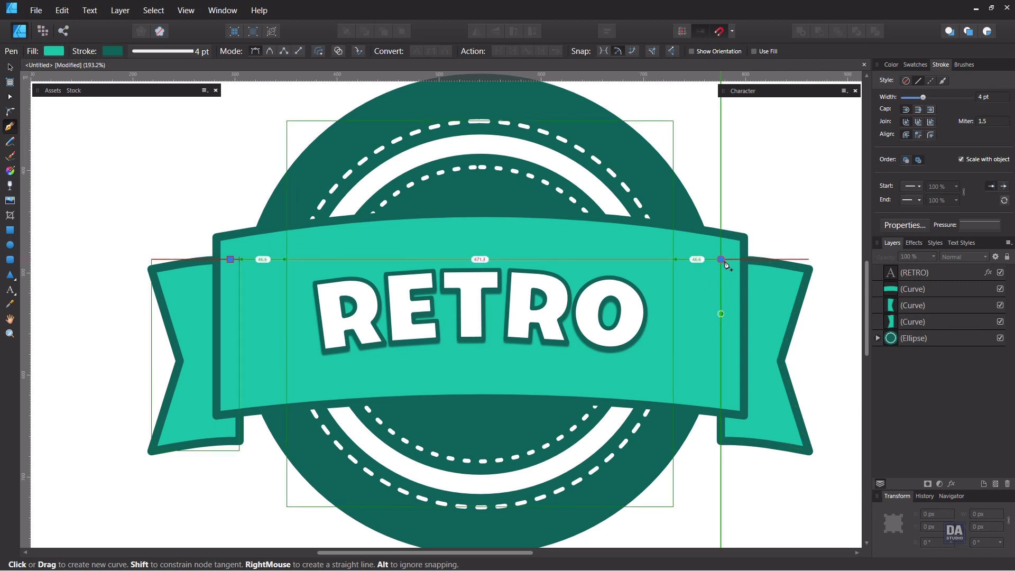
pyautogui.click(721, 260)
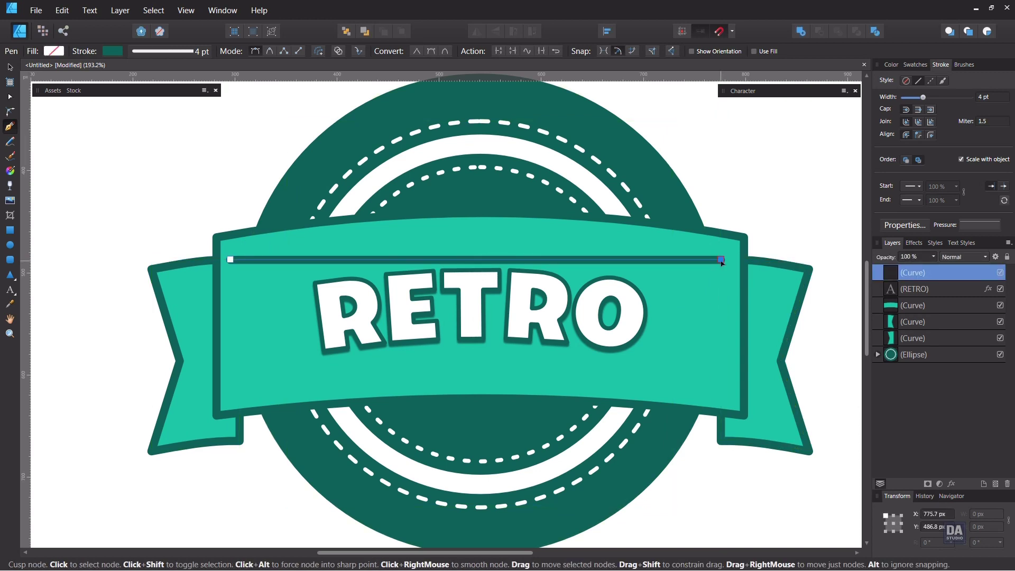
pyautogui.moveTo(722, 260); pyautogui.dragTo(728, 260)
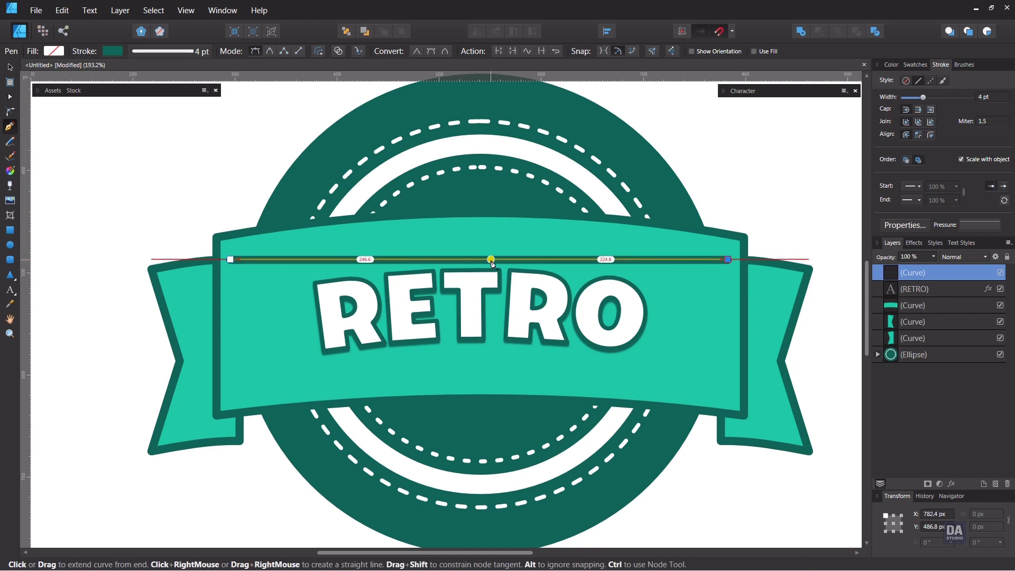
pyautogui.moveTo(499, 261); pyautogui.dragTo(502, 237)
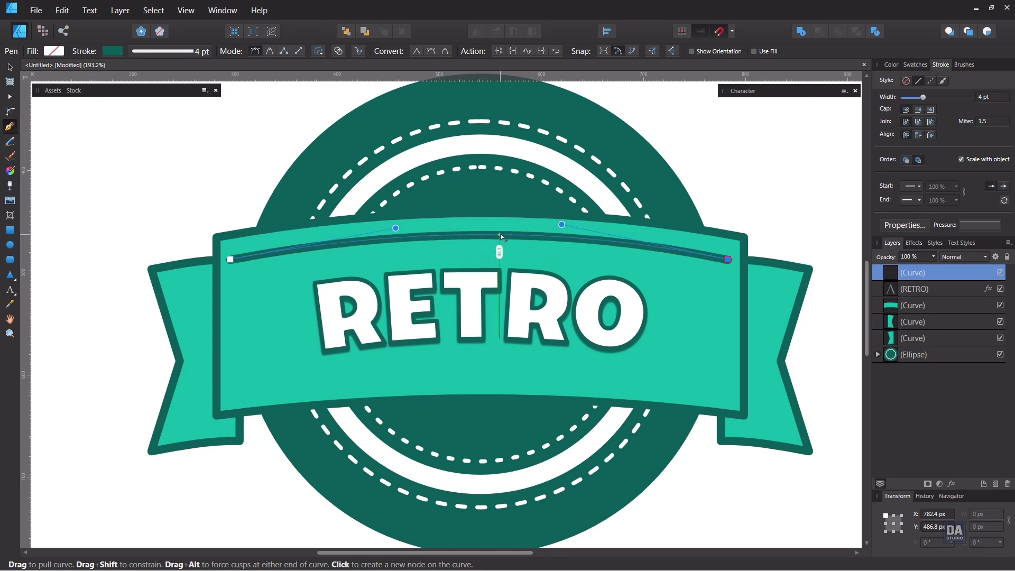
# Move the arc down to the band's lower edge, then select both accent arcs and thin their stroke.
pyautogui.press('v')
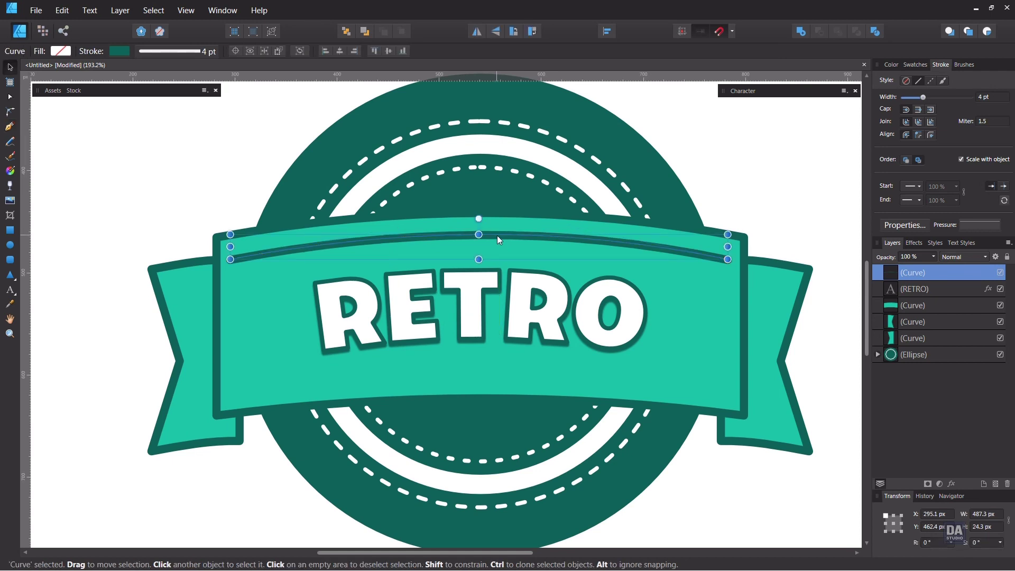
pyautogui.moveTo(497, 236); pyautogui.dragTo(489, 371)
pyautogui.keyDown('shift'); pyautogui.click(517, 236); pyautogui.keyUp('shift')
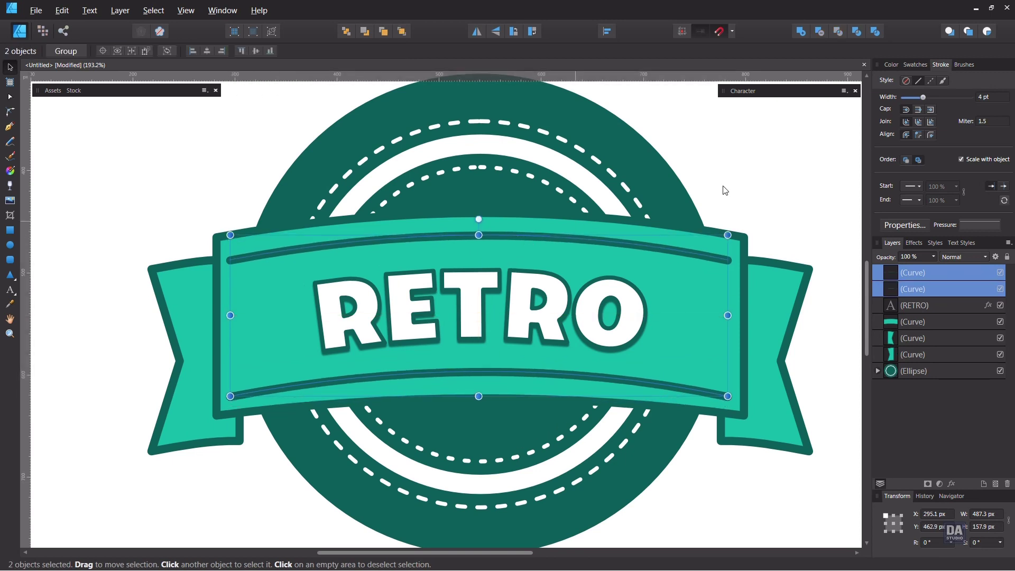
pyautogui.scroll(-1, 997, 101)
pyautogui.scroll(-1, 997, 103)
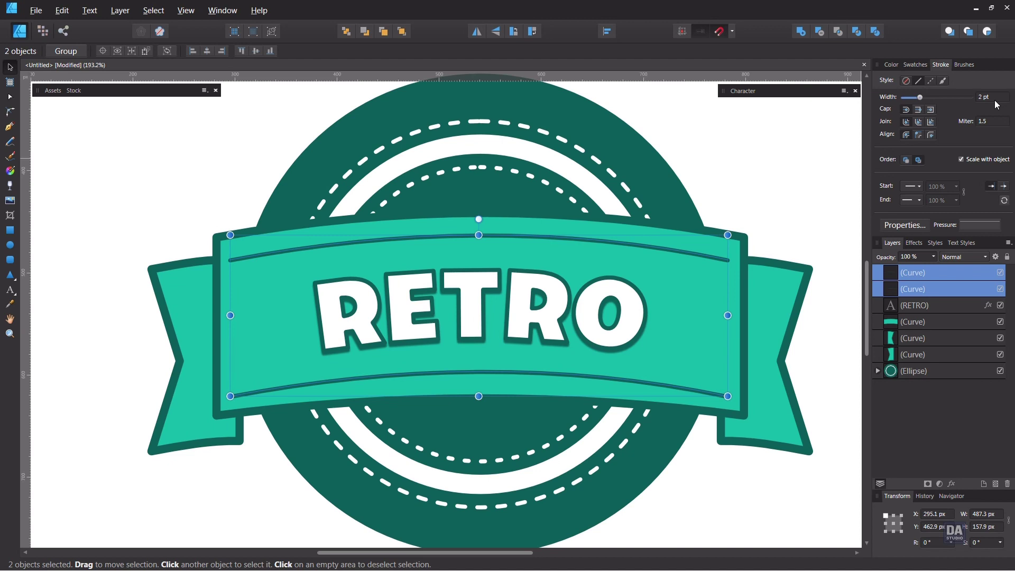
pyautogui.scroll(1, 997, 104)
pyautogui.click(828, 218)
pyautogui.scroll(-5, 520, 259)
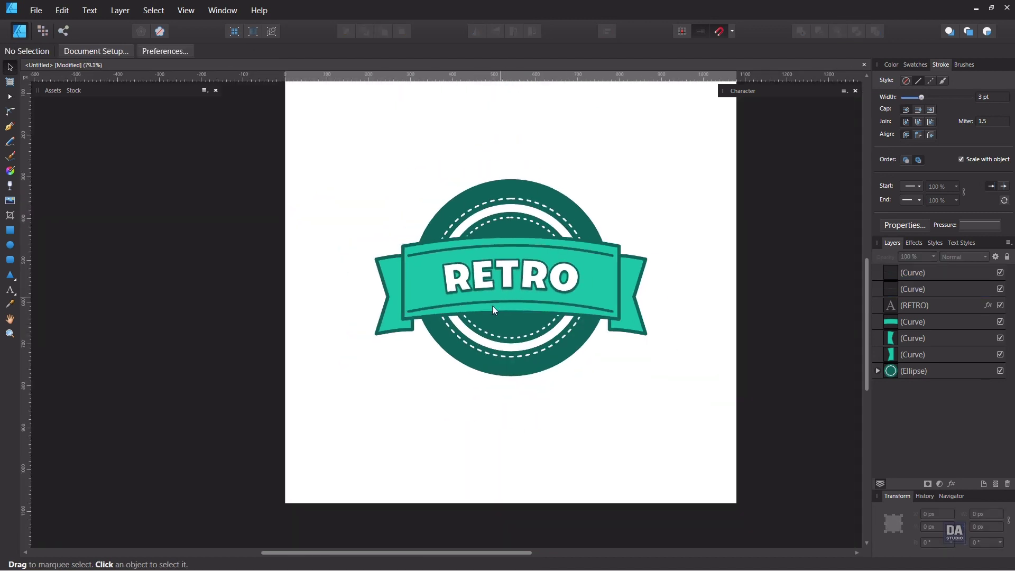
# Zoom in, reselect both accent lines and reduce their stroke to 3 pt.
pyautogui.press('z')
pyautogui.click(557, 332)
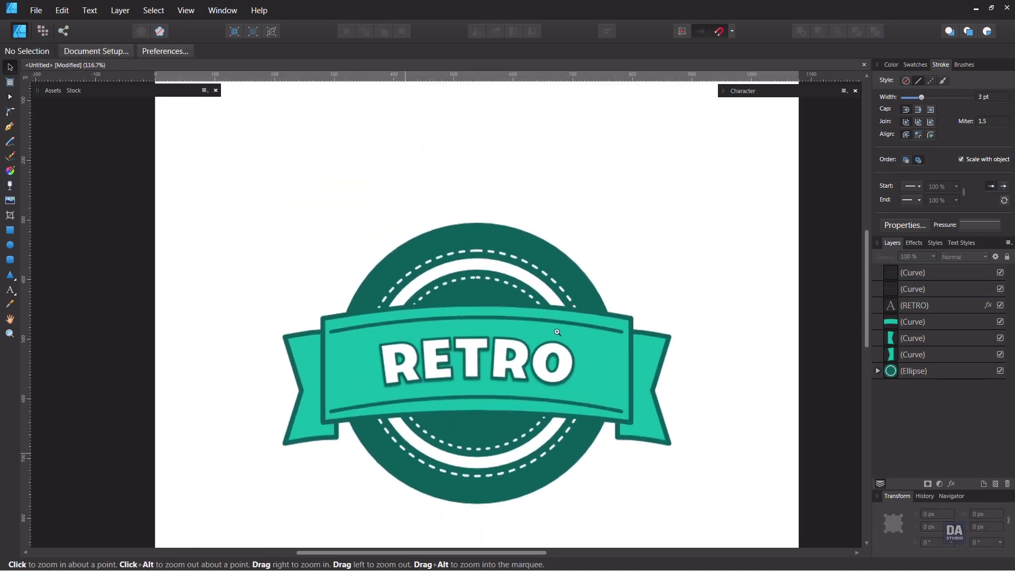
pyautogui.press('h')
pyautogui.moveTo(543, 376); pyautogui.dragTo(515, 376)
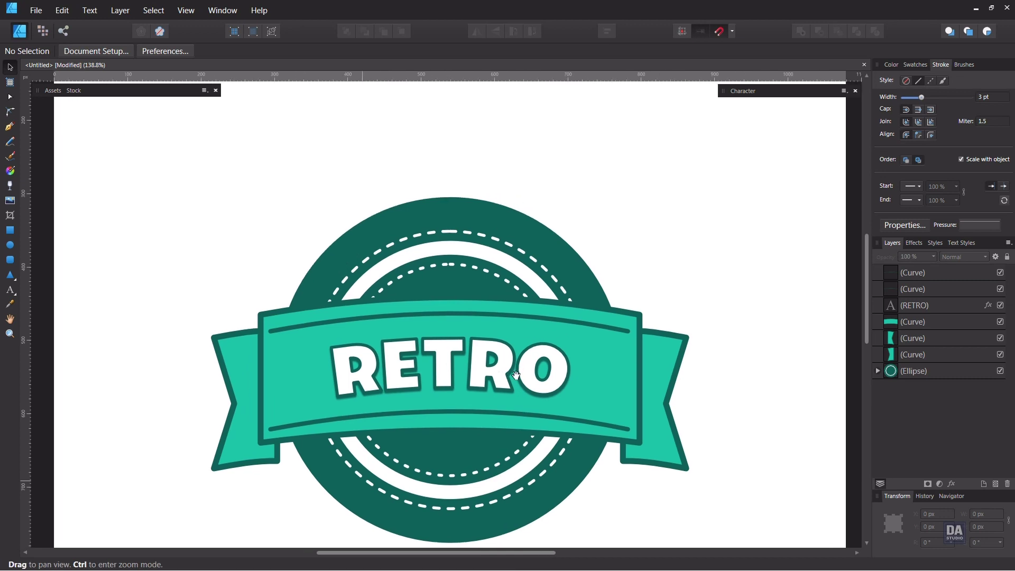
pyautogui.press('v')
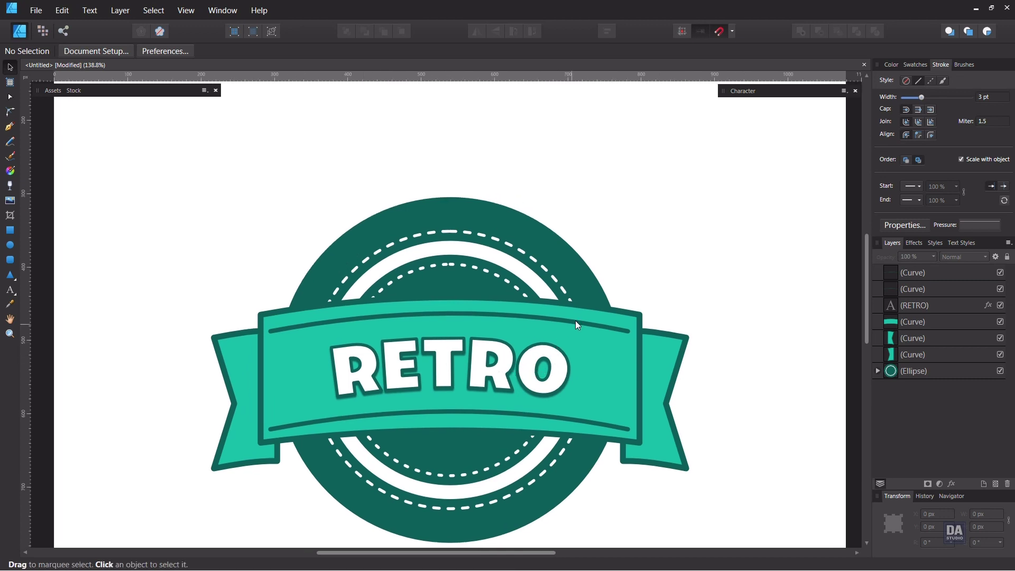
pyautogui.click(576, 323)
pyautogui.keyDown('shift'); pyautogui.click(574, 421); pyautogui.keyUp('shift')
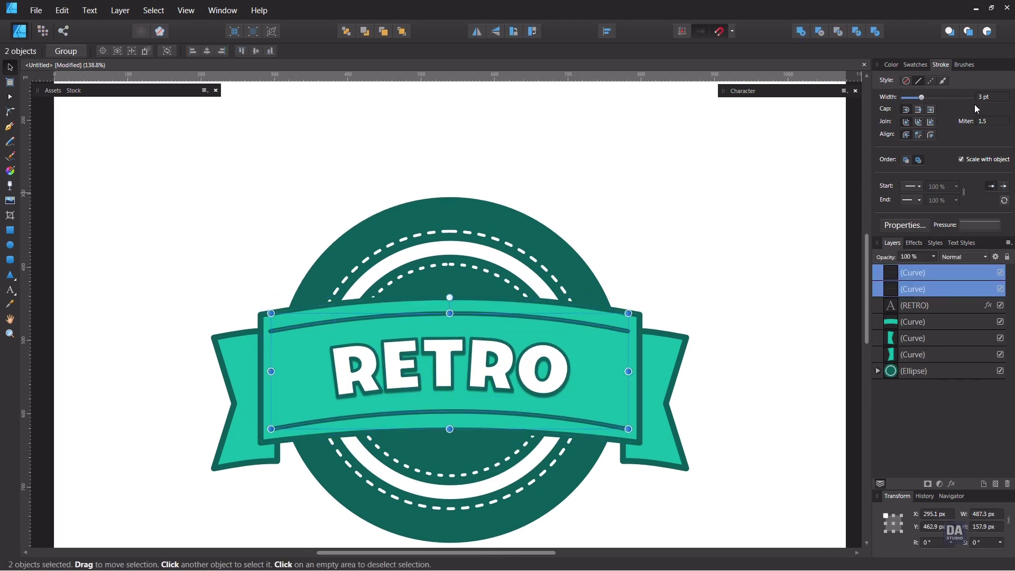
pyautogui.scroll(-1, 987, 99)
pyautogui.click(727, 243)
pyautogui.hotkey('ctrl', '0')
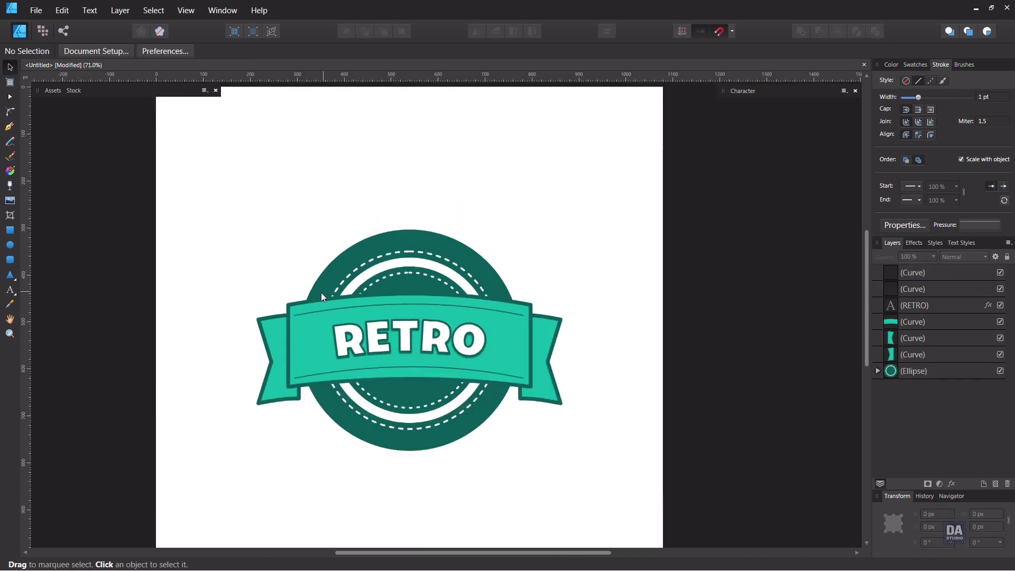
# Draw a small star left of RETRO, copy it to the right, and align both.
pyautogui.click(10, 275)
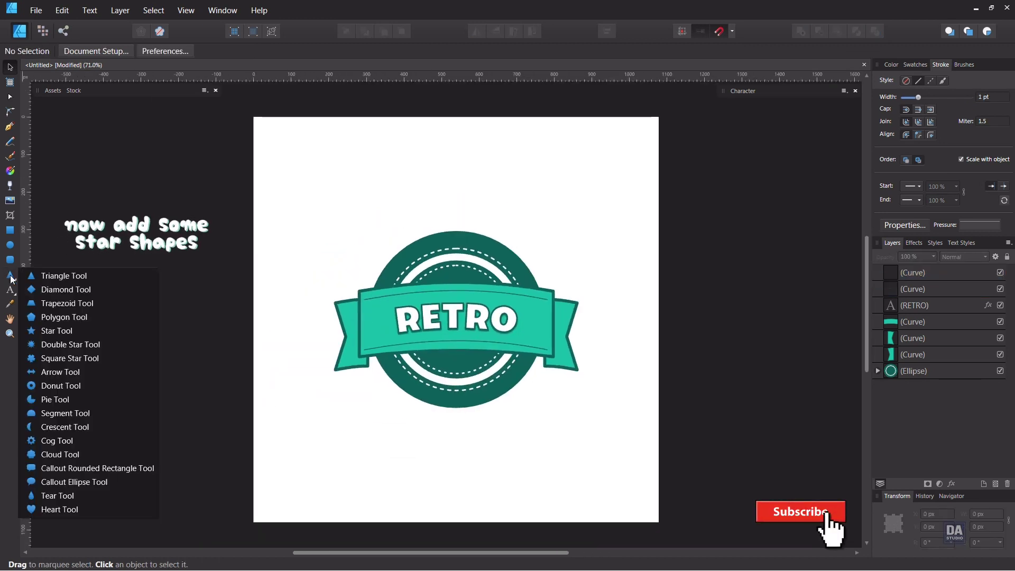
pyautogui.click(45, 329)
pyautogui.scroll(5, 388, 344)
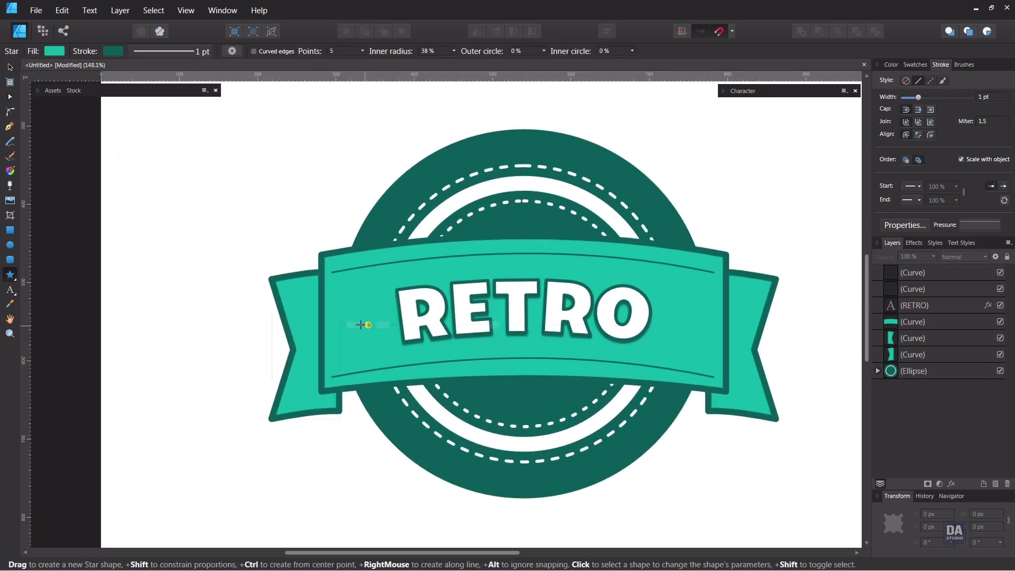
pyautogui.moveTo(372, 328); pyautogui.dragTo(379, 342)
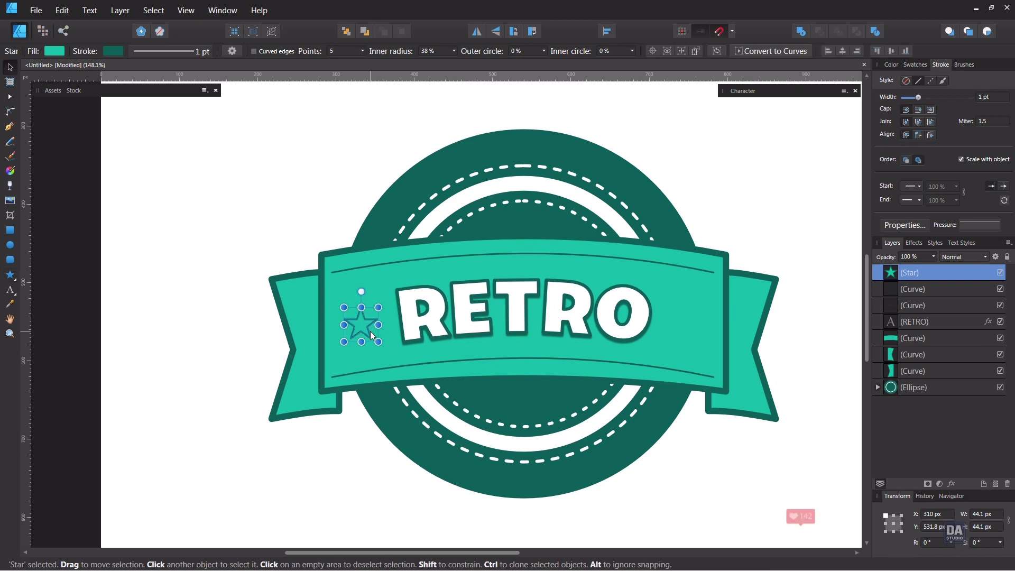
pyautogui.moveTo(371, 331); pyautogui.dragTo(702, 345)
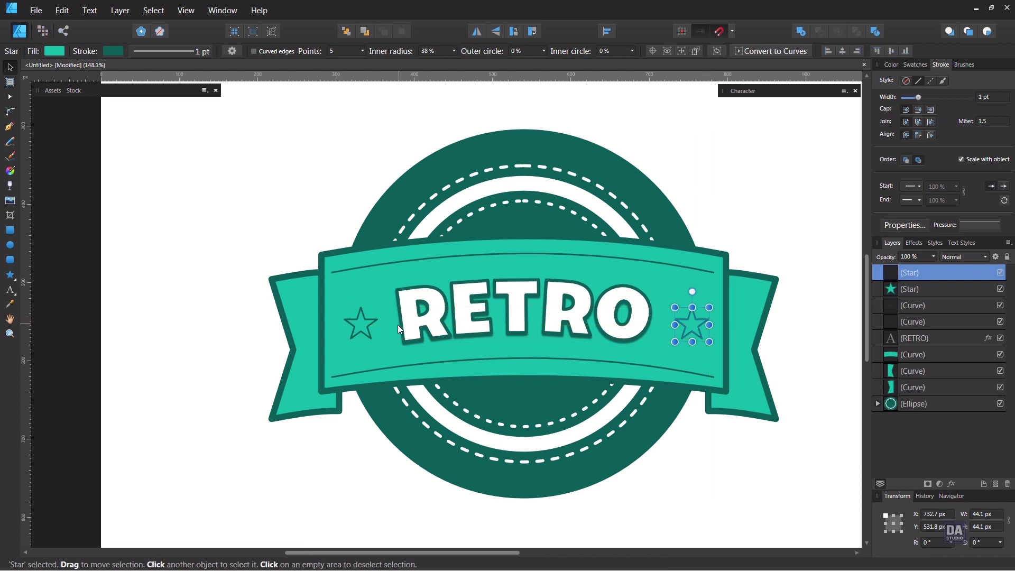
pyautogui.keyDown('shift'); pyautogui.click(366, 331); pyautogui.keyUp('shift')
pyautogui.moveTo(361, 330); pyautogui.dragTo(364, 329)
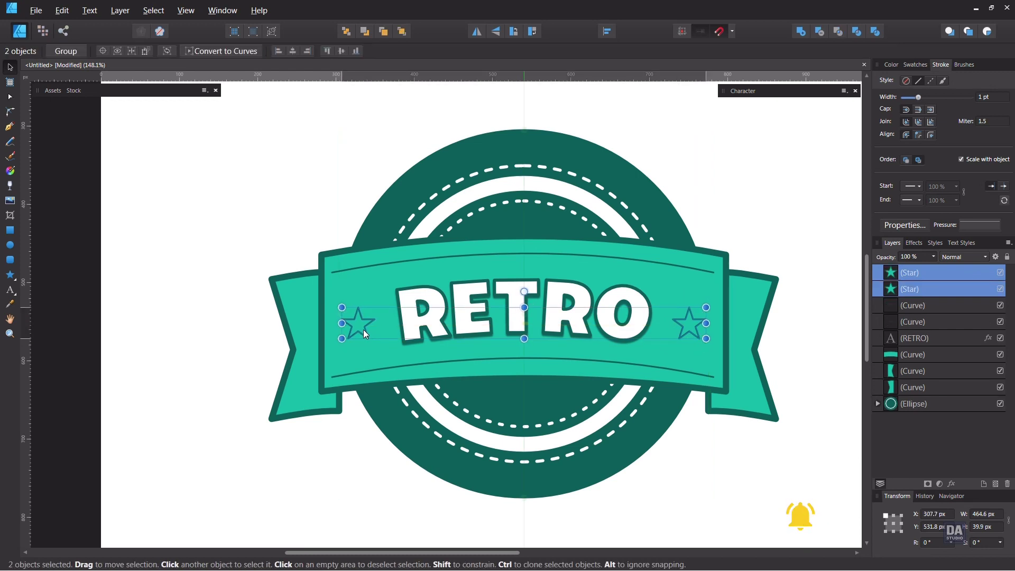
pyautogui.hotkey('ctrl', 'd')
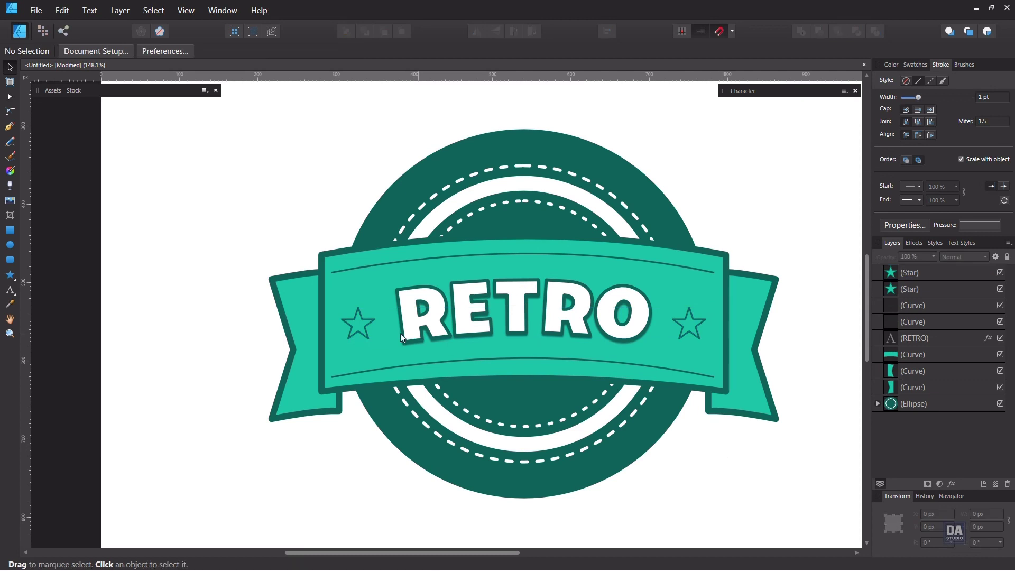
# Tilt the left and right stars a few degrees outward.
pyautogui.click(360, 333)
pyautogui.click(902, 531)
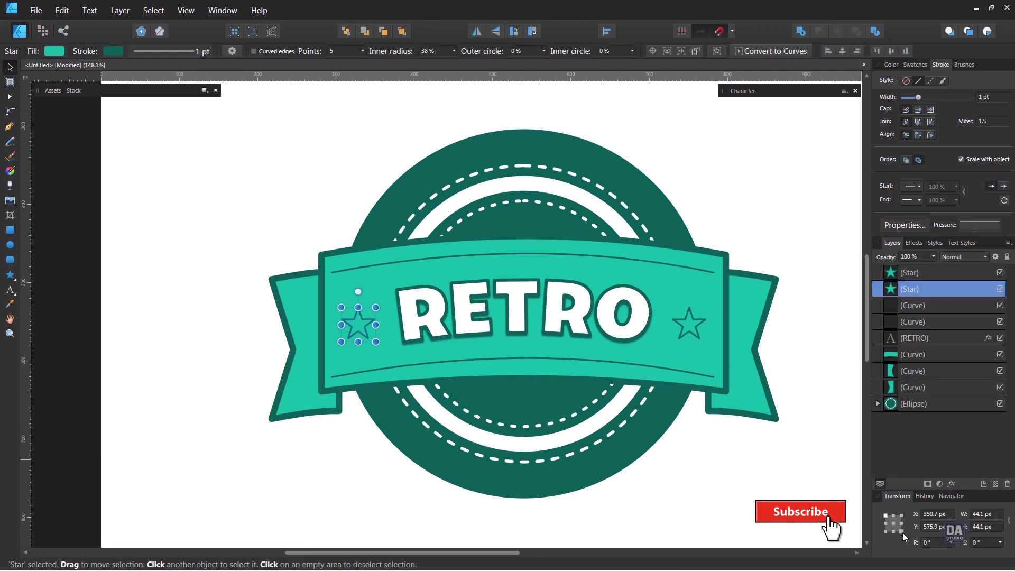
pyautogui.scroll(1, 935, 544)
pyautogui.scroll(1, 935, 544)
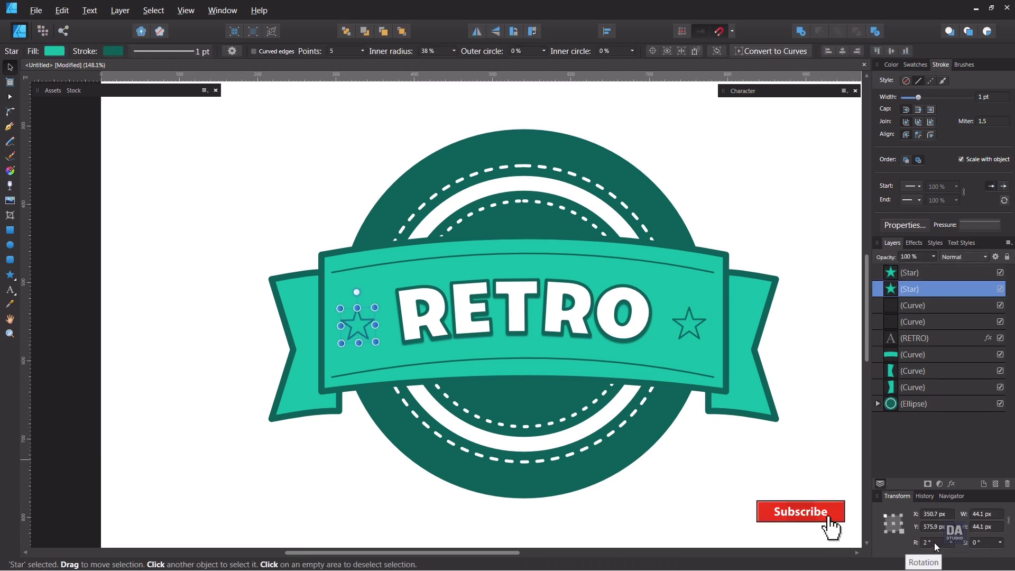
pyautogui.scroll(1, 935, 543)
pyautogui.scroll(1, 934, 542)
pyautogui.click(814, 497)
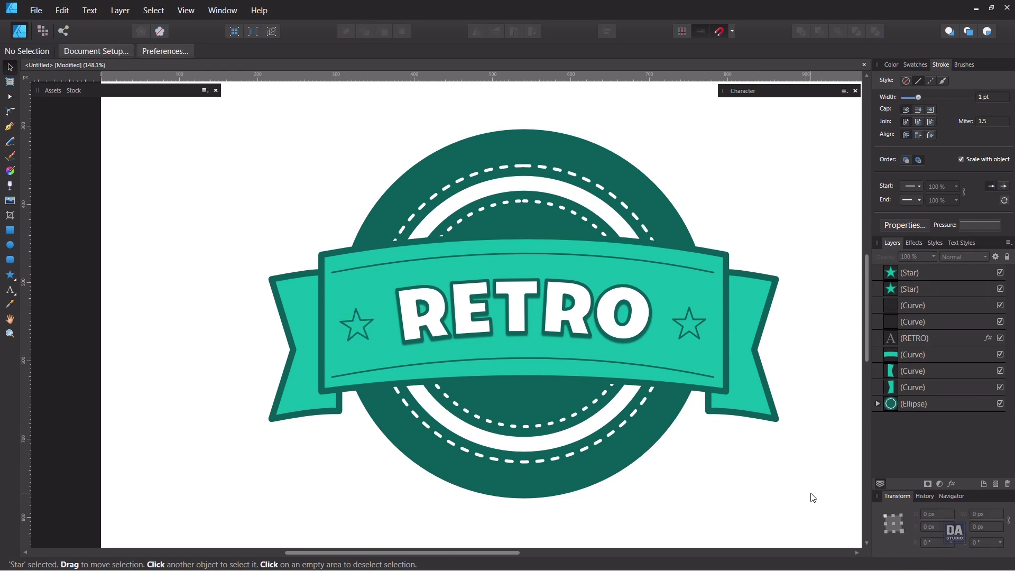
pyautogui.click(690, 333)
pyautogui.click(886, 531)
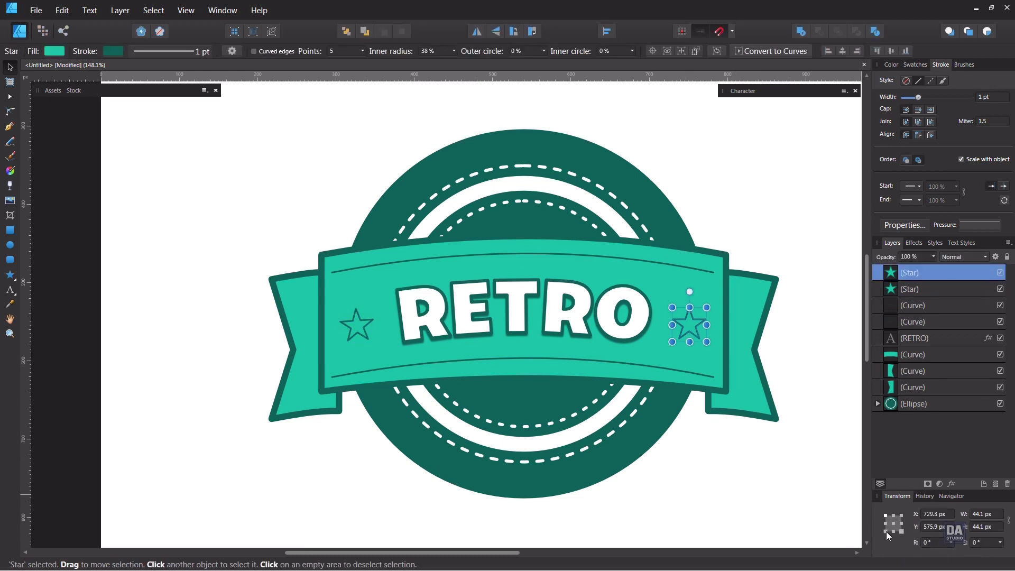
pyautogui.scroll(-1, 935, 543)
pyautogui.scroll(-1, 935, 543)
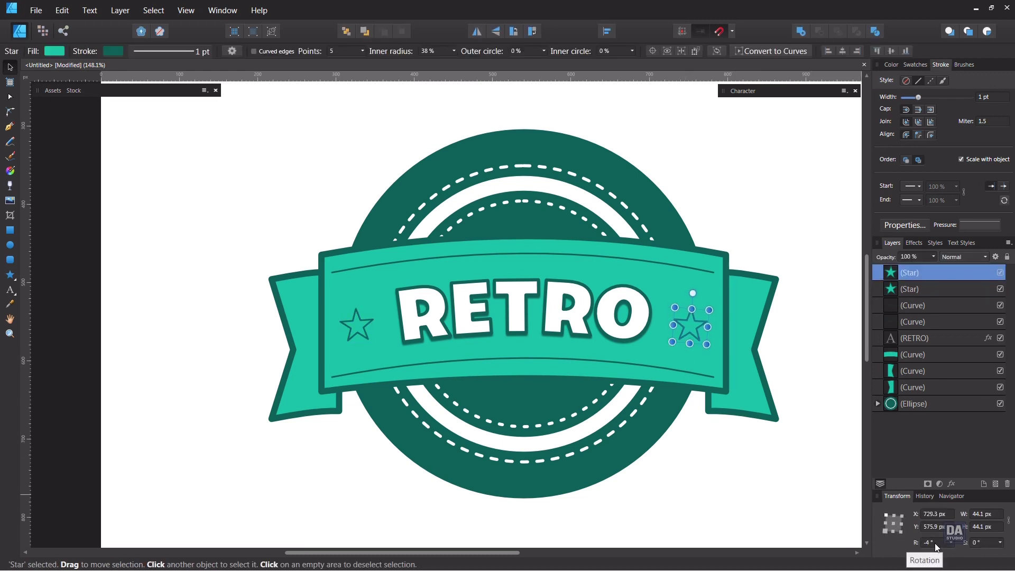
pyautogui.click(753, 445)
# Swap both stars' fill and stroke so they become solid dark teal.
pyautogui.click(694, 339)
pyautogui.keyDown('shift'); pyautogui.click(360, 328); pyautogui.keyUp('shift')
pyautogui.click(915, 65)
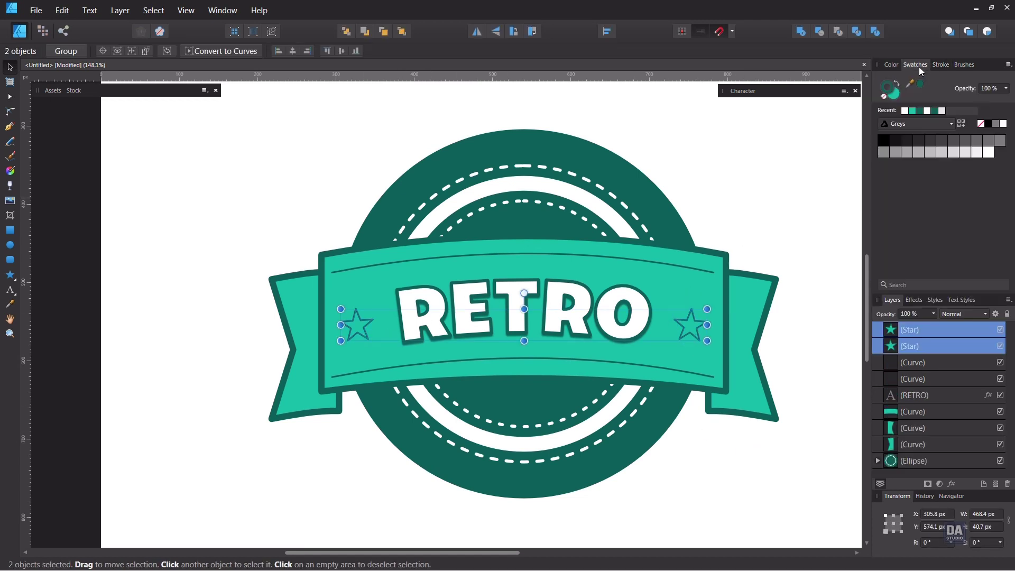
pyautogui.click(886, 96)
pyautogui.click(896, 83)
pyautogui.click(782, 197)
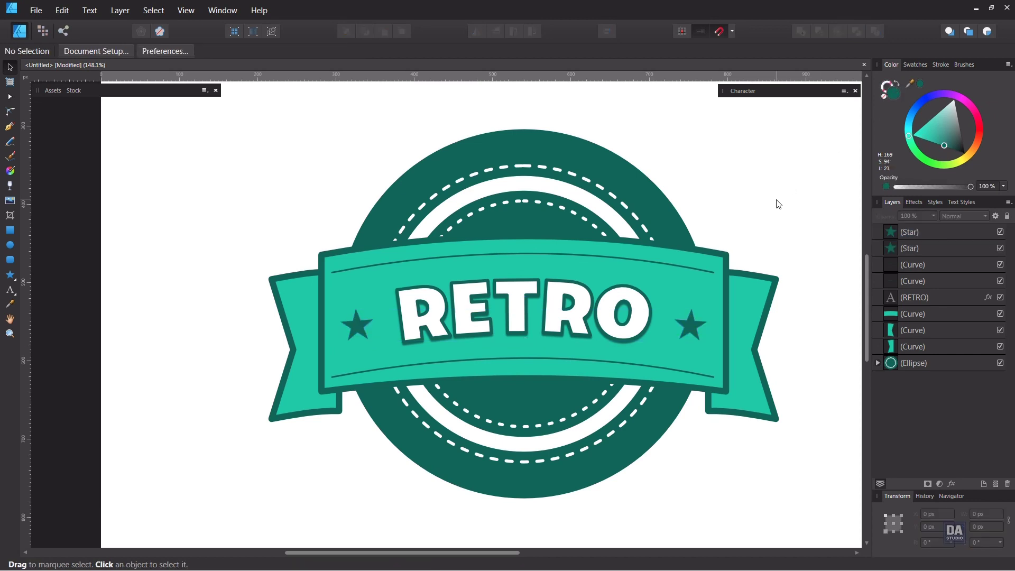
pyautogui.hotkey('ctrl', 'space')
pyautogui.moveTo(613, 326); pyautogui.dragTo(560, 325)
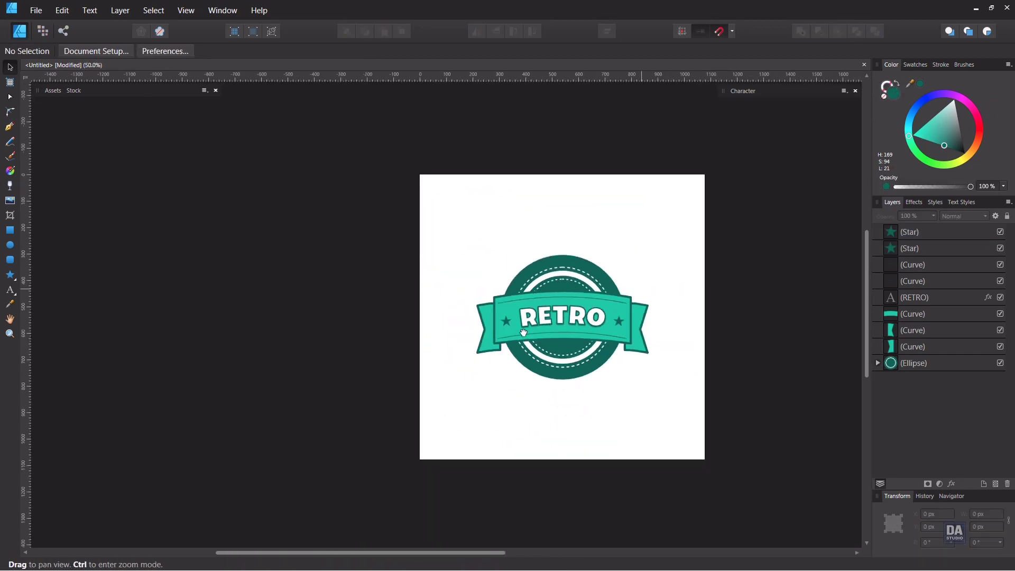
pyautogui.moveTo(619, 371); pyautogui.dragTo(533, 398)
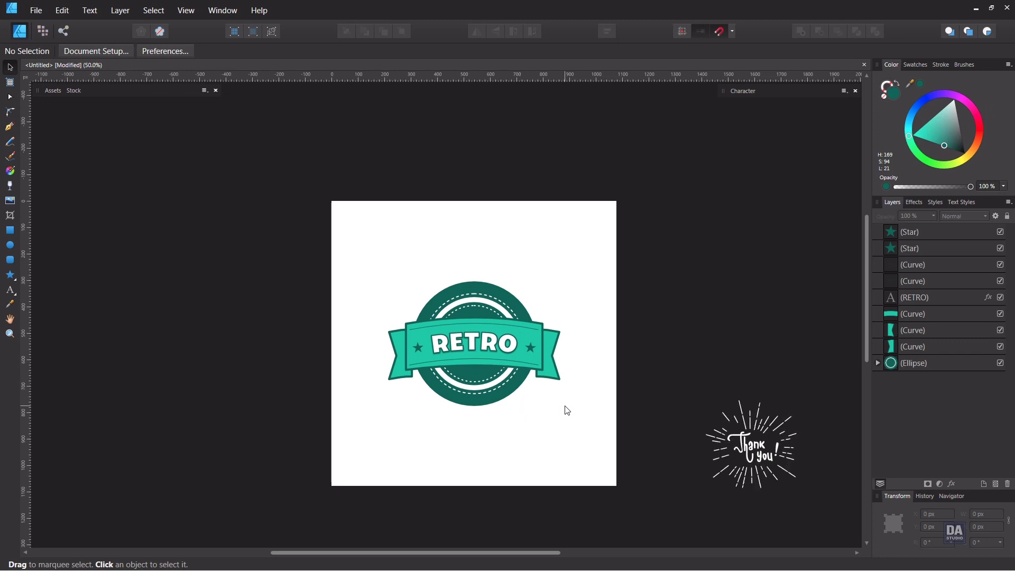
pyautogui.scroll(2, 567, 410)
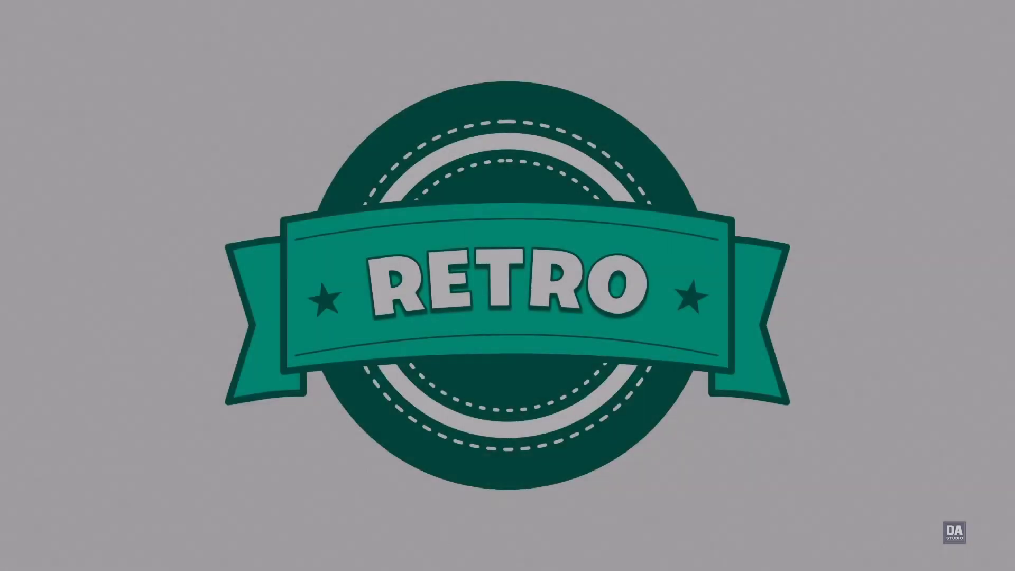